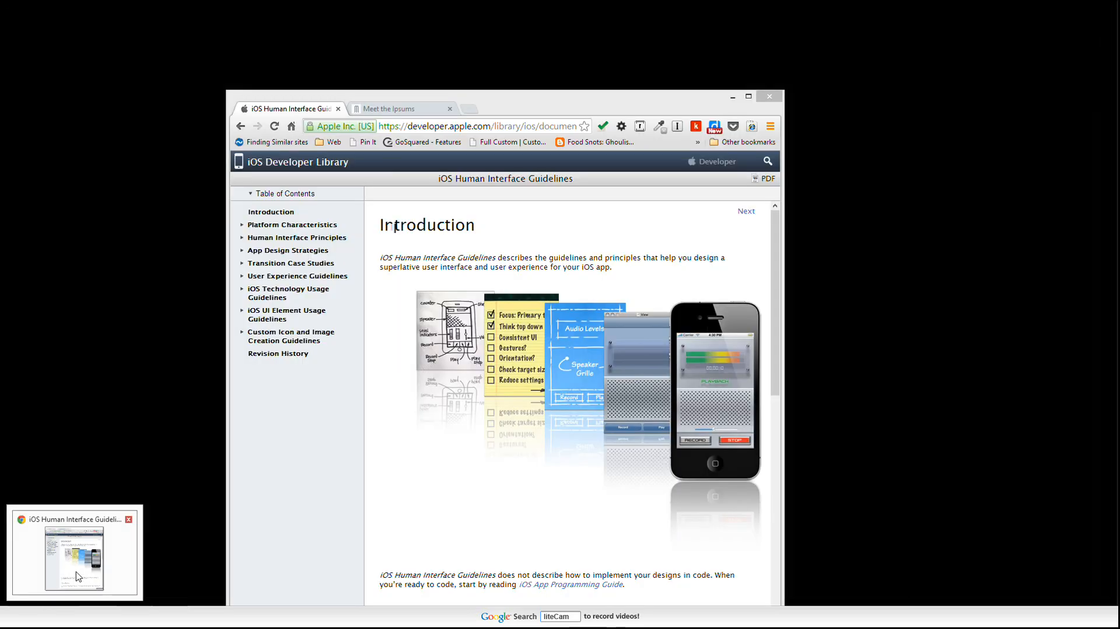
# Minimize the browser with the iOS guidelines and create an Illustrator document 1136 pt wide and 640 pt high
pyautogui.click(79, 576)
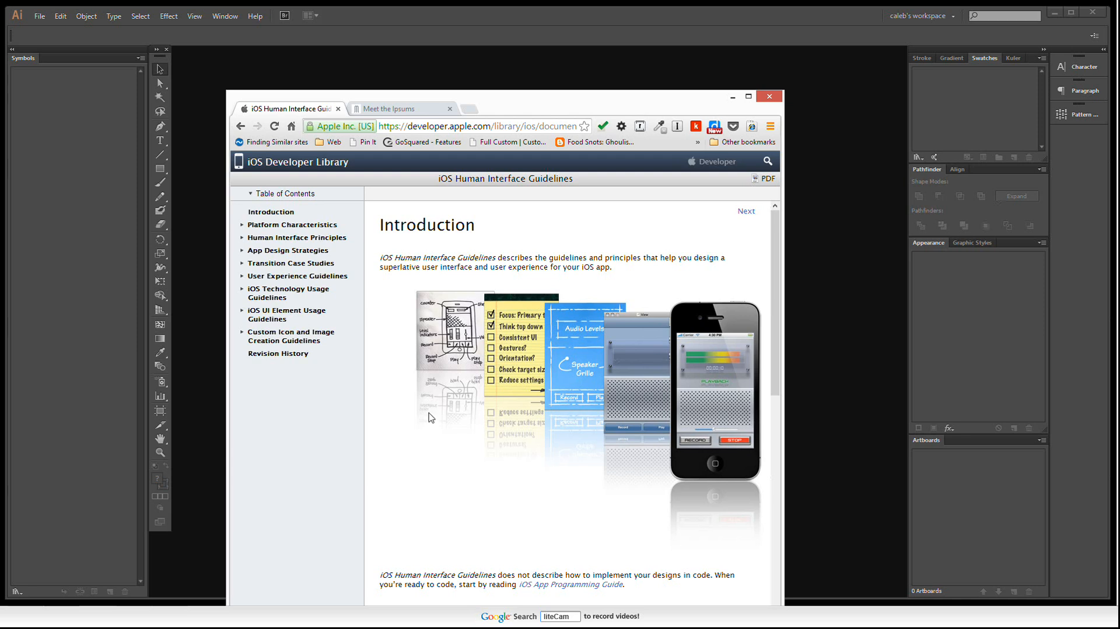
pyautogui.click(733, 97)
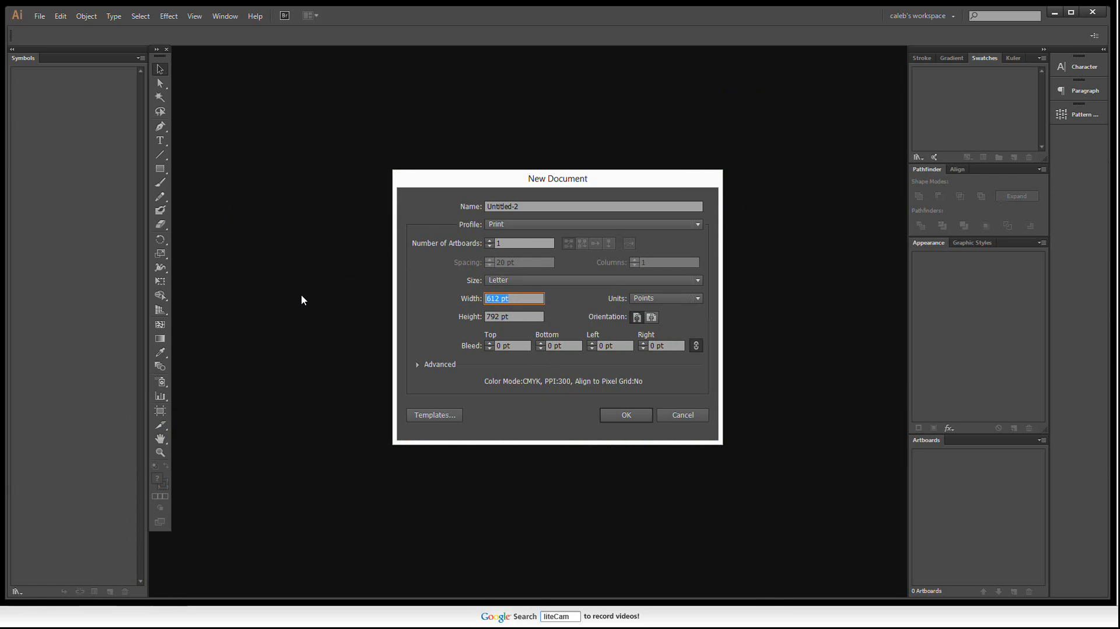
pyautogui.write('1136')
pyautogui.press('Tab')
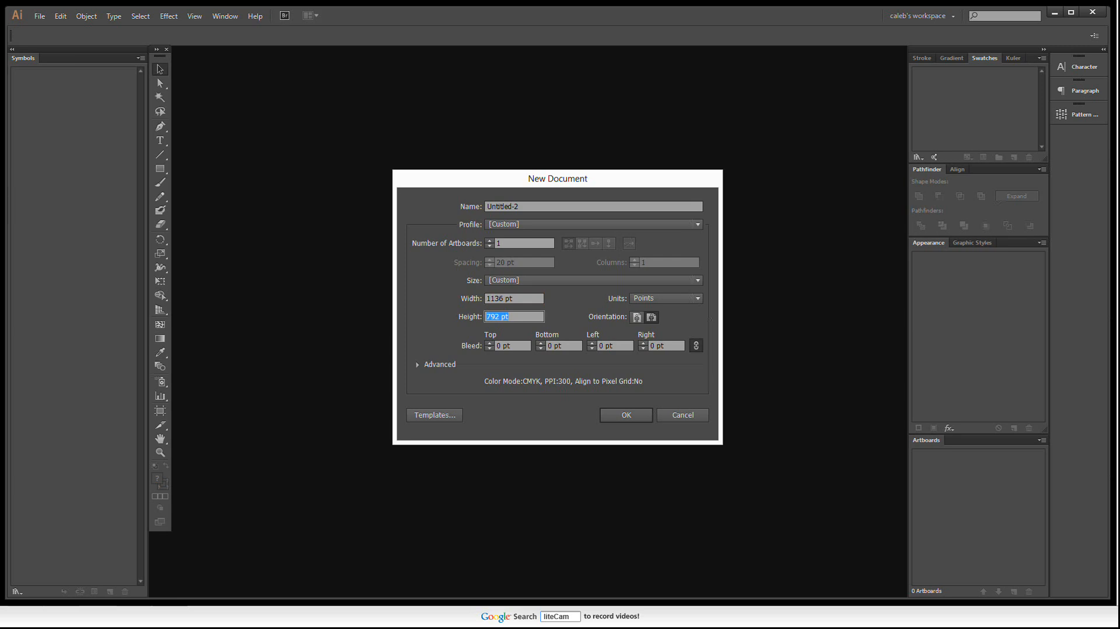
pyautogui.write('640')
pyautogui.press('Return')
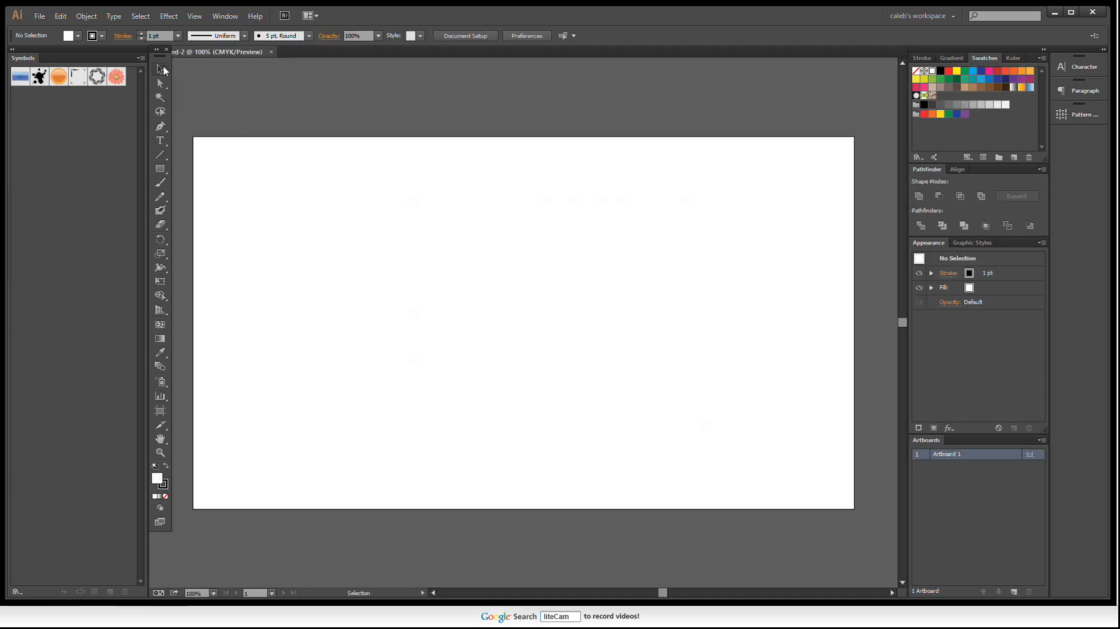
# Change the artboard's orientation to portrait
pyautogui.click(158, 409)
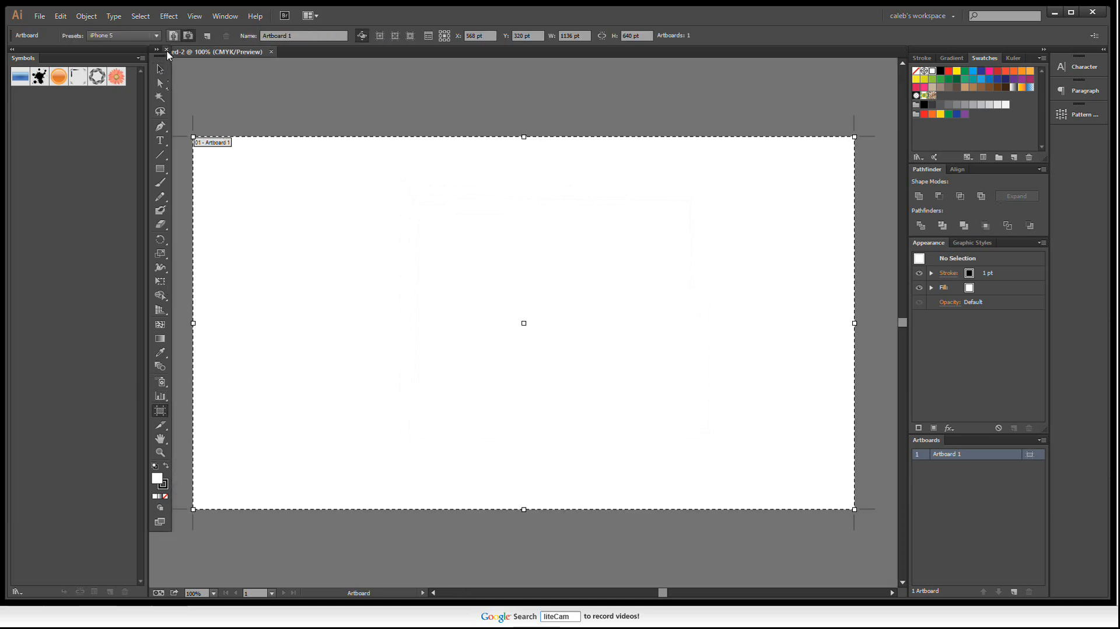
pyautogui.click(174, 35)
pyautogui.click(160, 71)
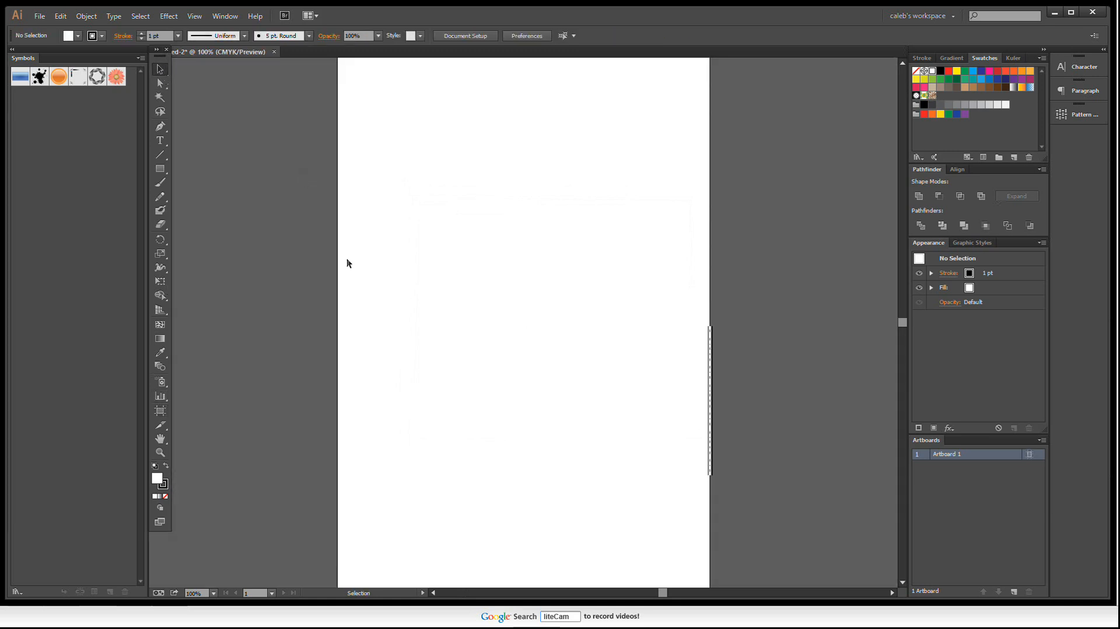
# Draw a full-width rectangle about 640 pt wide and 83 pt high along the artboard's upper edge
pyautogui.keyDown('alt'); pyautogui.scroll(-2, 350, 266); pyautogui.keyUp('alt')
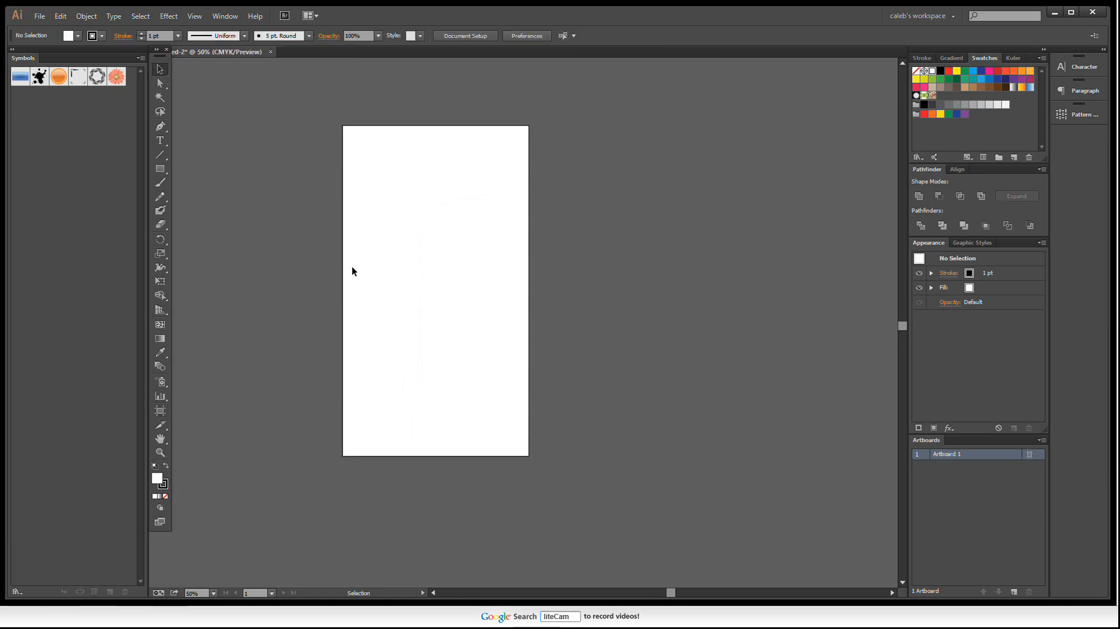
pyautogui.moveTo(285, 175); pyautogui.dragTo(315, 208)
pyautogui.click(159, 169)
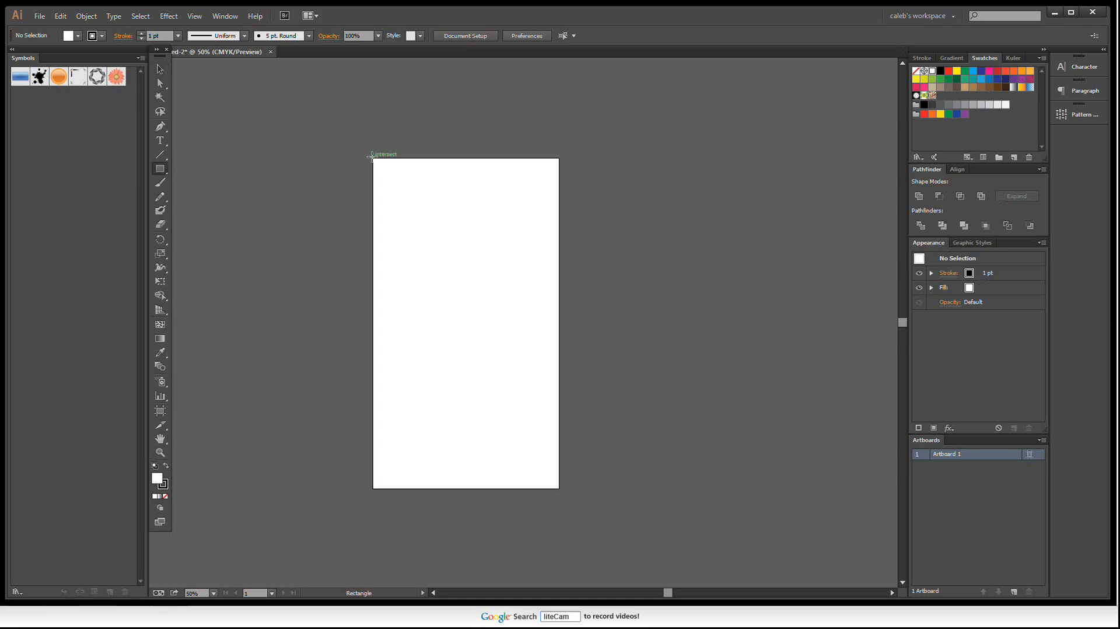
pyautogui.moveTo(372, 157)
pyautogui.mouseDown()
pyautogui.moveTo(558, 195)
pyautogui.moveTo(558, 182)
pyautogui.mouseUp()
# Set the height of the rectangle along the artboard's upper edge to 42 pt
pyautogui.click(158, 70)
pyautogui.moveTo(374, 236); pyautogui.dragTo(443, 155)
pyautogui.click(723, 36)
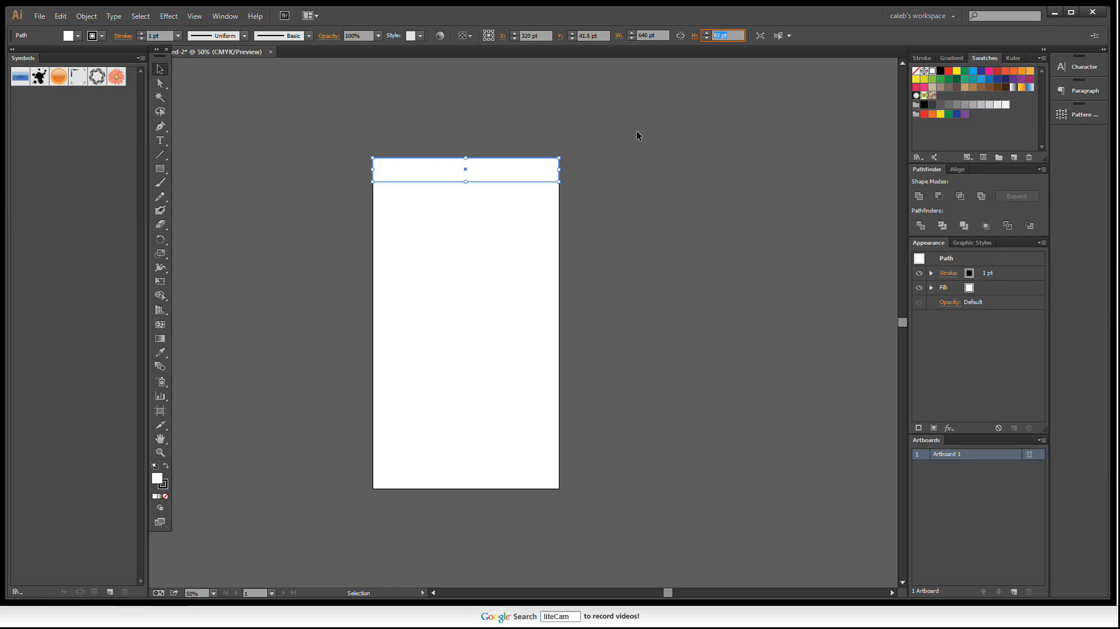
pyautogui.write('42')
pyautogui.press('Return')
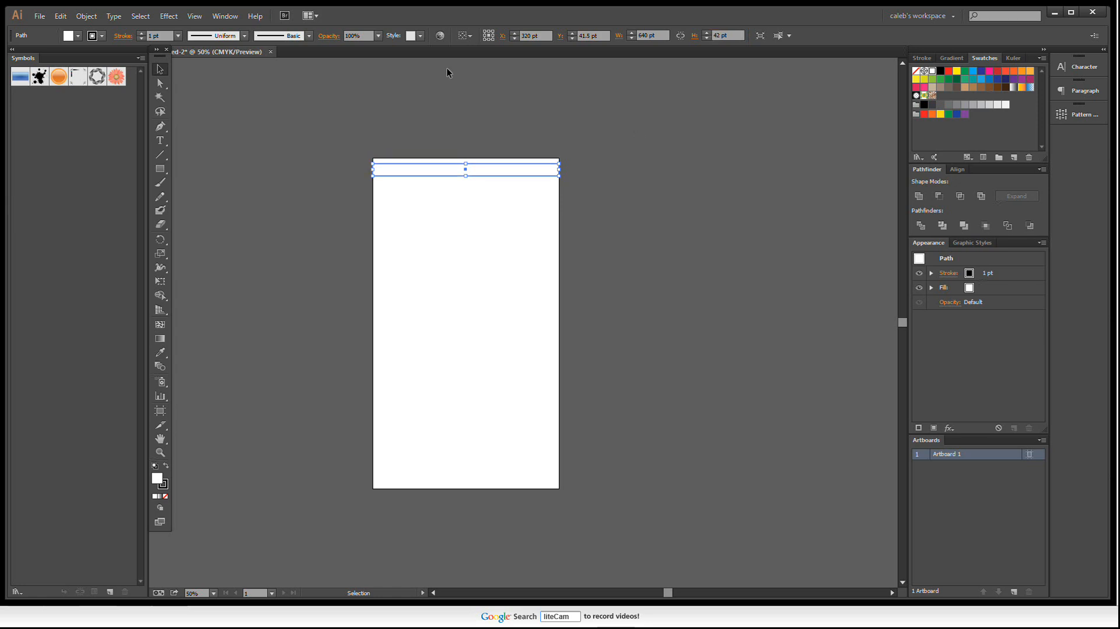
pyautogui.click(314, 104)
pyautogui.scroll(3, 454, 148)
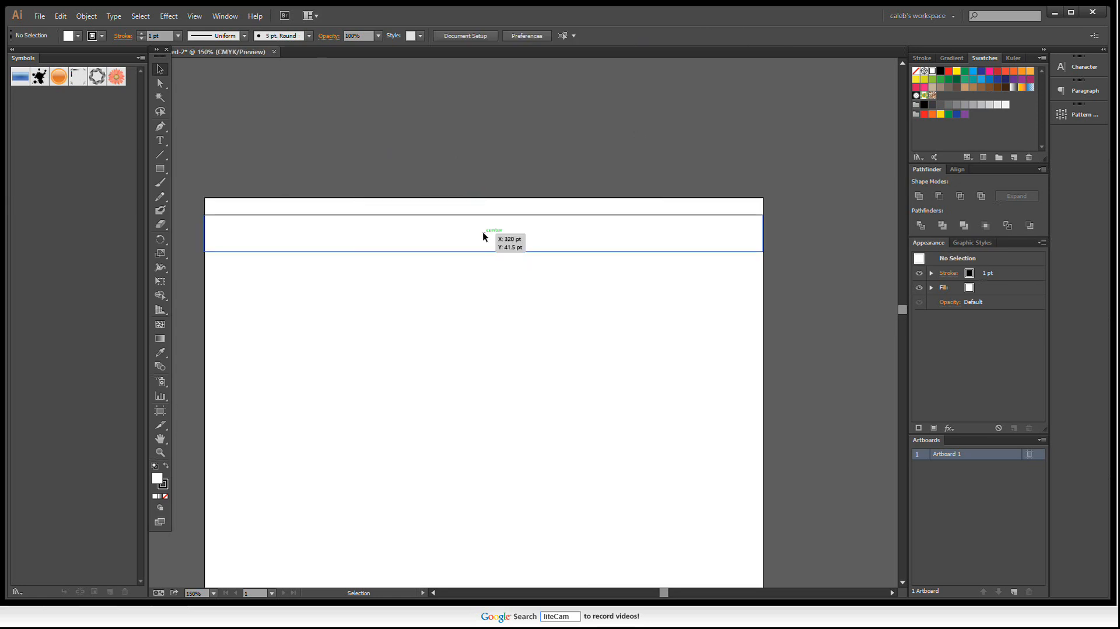
# Align the 42 pt bar with the artboard's upper edge and place a 90 pt high copy directly beneath it
pyautogui.moveTo(483, 236); pyautogui.dragTo(512, 249)
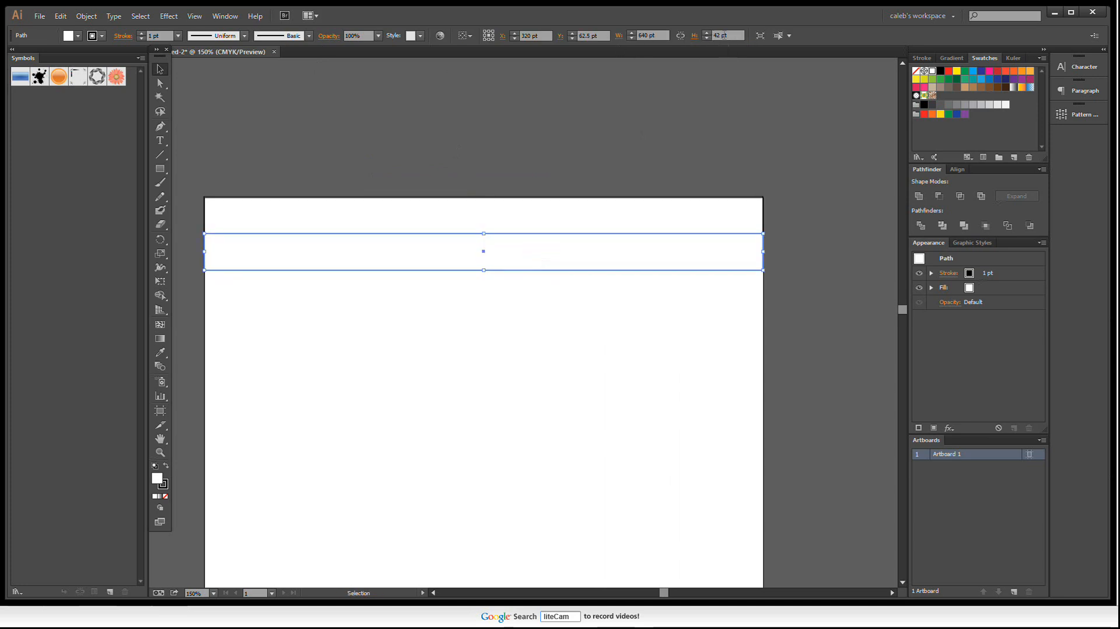
pyautogui.click(723, 35)
pyautogui.write('90')
pyautogui.press('Return')
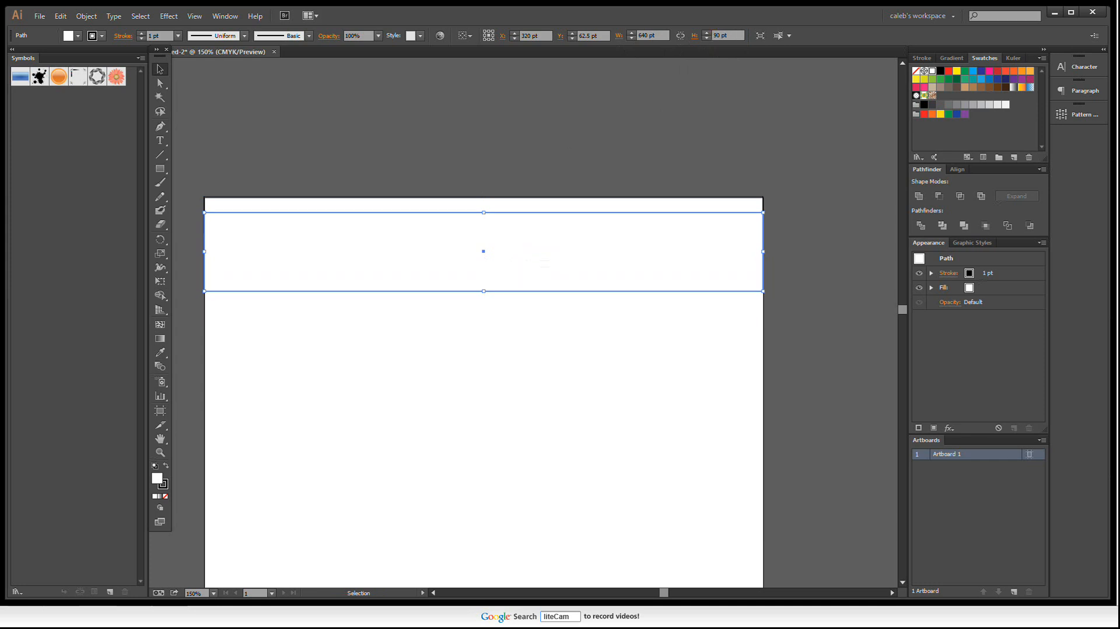
pyautogui.moveTo(605, 259); pyautogui.dragTo(642, 276)
# Copy the 90 pt bar to the artboard's lower edge and set the copy's height to 100 pt
pyautogui.scroll(-4, 636, 286)
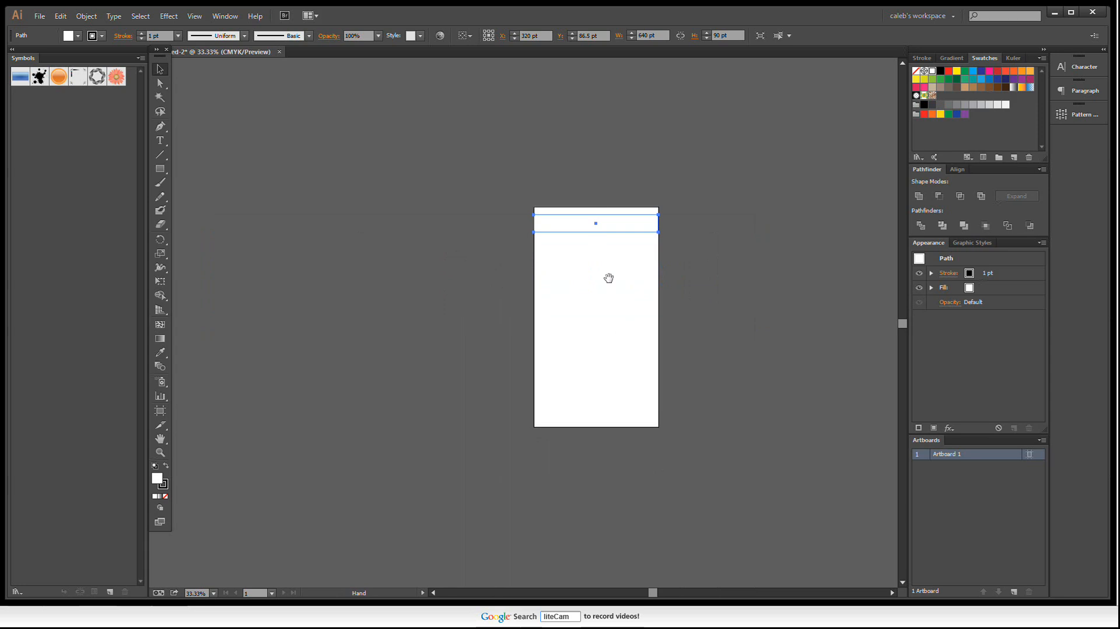
pyautogui.moveTo(623, 234); pyautogui.dragTo(616, 403)
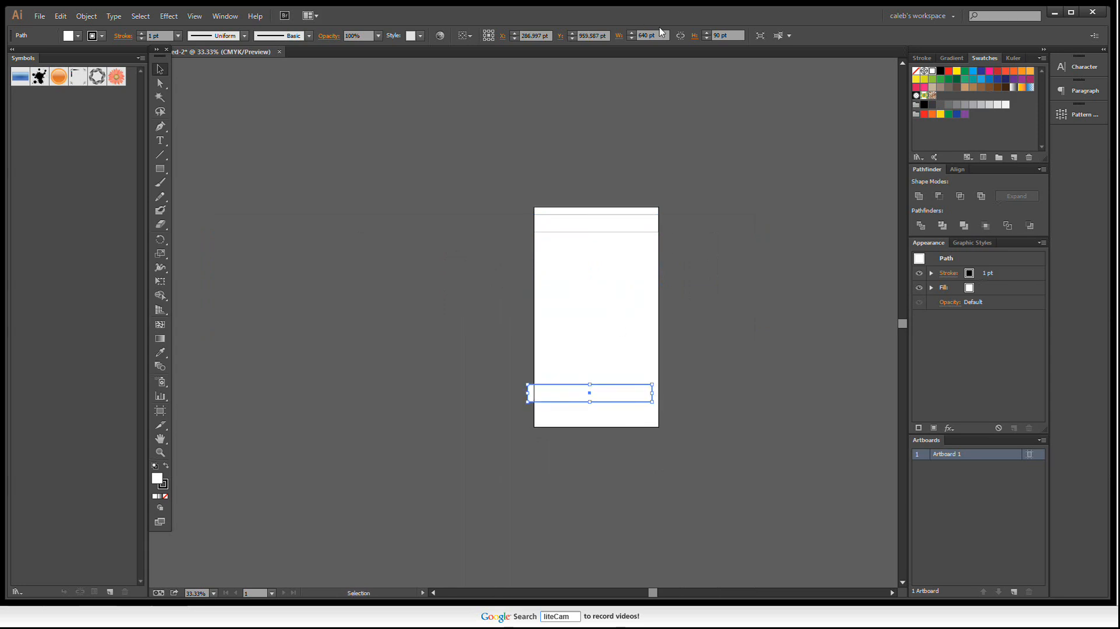
pyautogui.moveTo(729, 36); pyautogui.dragTo(682, 37)
pyautogui.write('100')
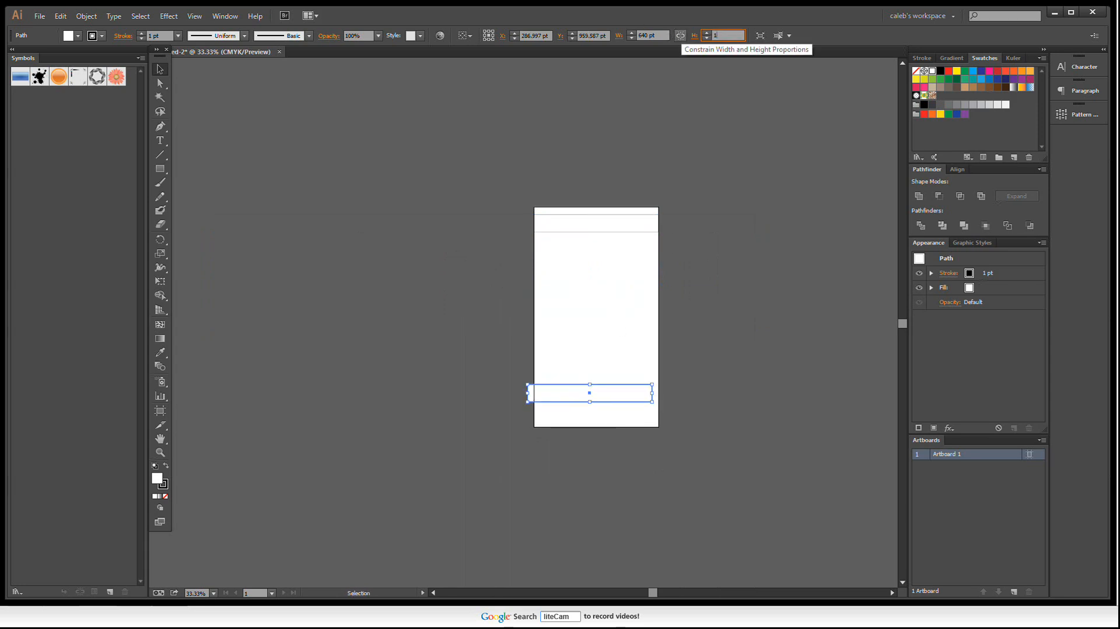
pyautogui.press('Return')
pyautogui.click(762, 294)
pyautogui.scroll(1, 662, 411)
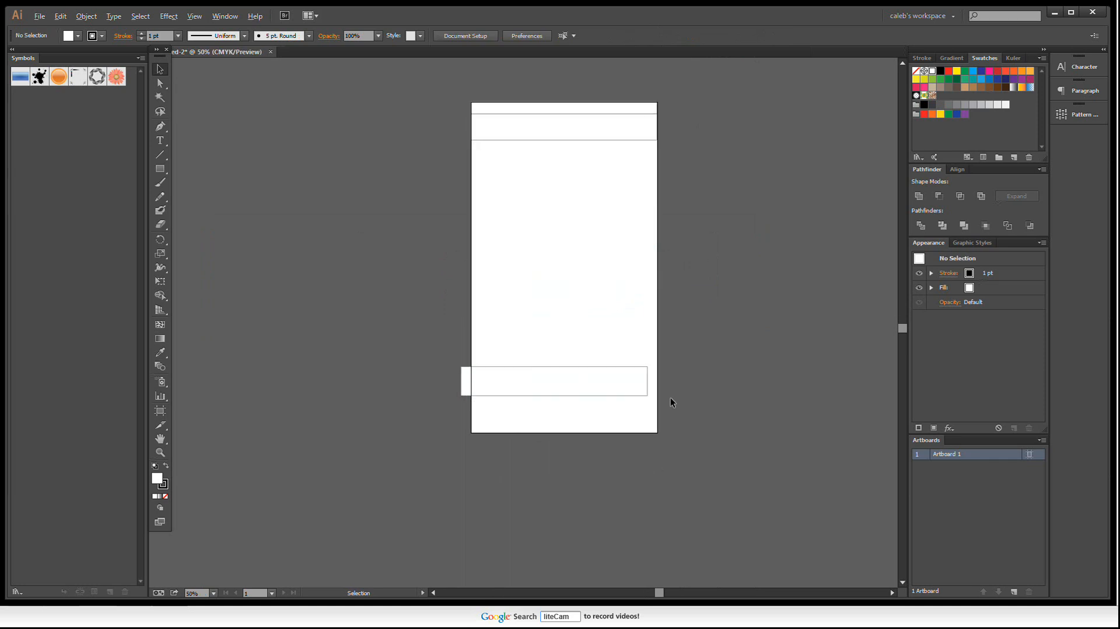
pyautogui.moveTo(618, 393); pyautogui.dragTo(628, 430)
# Add the time text "4:20" above the artboard with the Type tool
pyautogui.click(647, 227)
pyautogui.moveTo(647, 227); pyautogui.dragTo(580, 317)
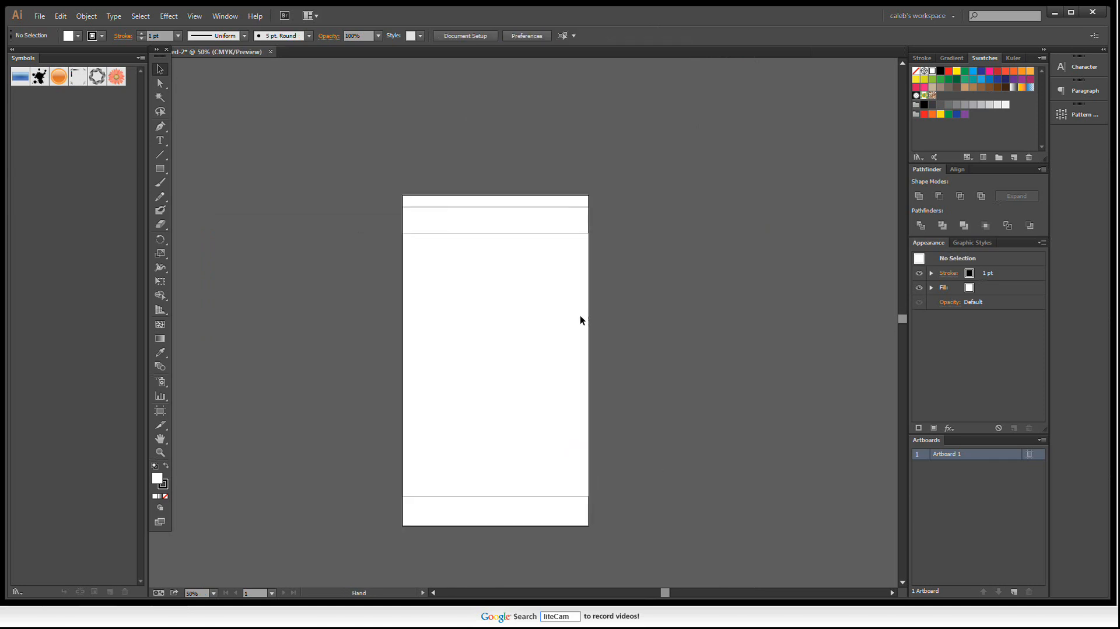
pyautogui.scroll(1, 501, 192)
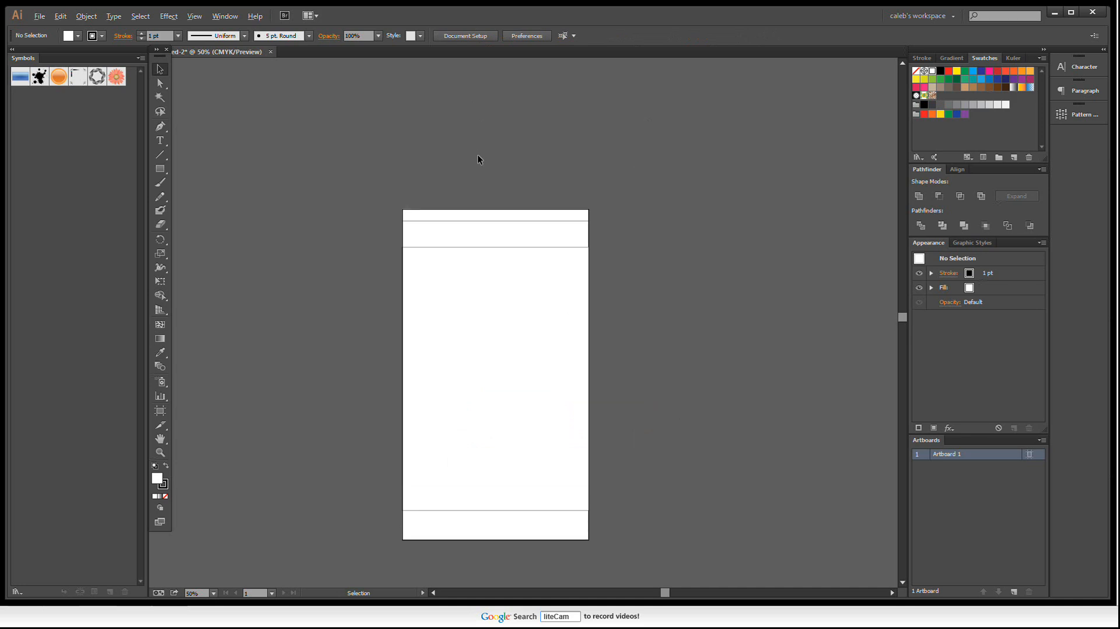
pyautogui.scroll(1, 477, 154)
pyautogui.press('t')
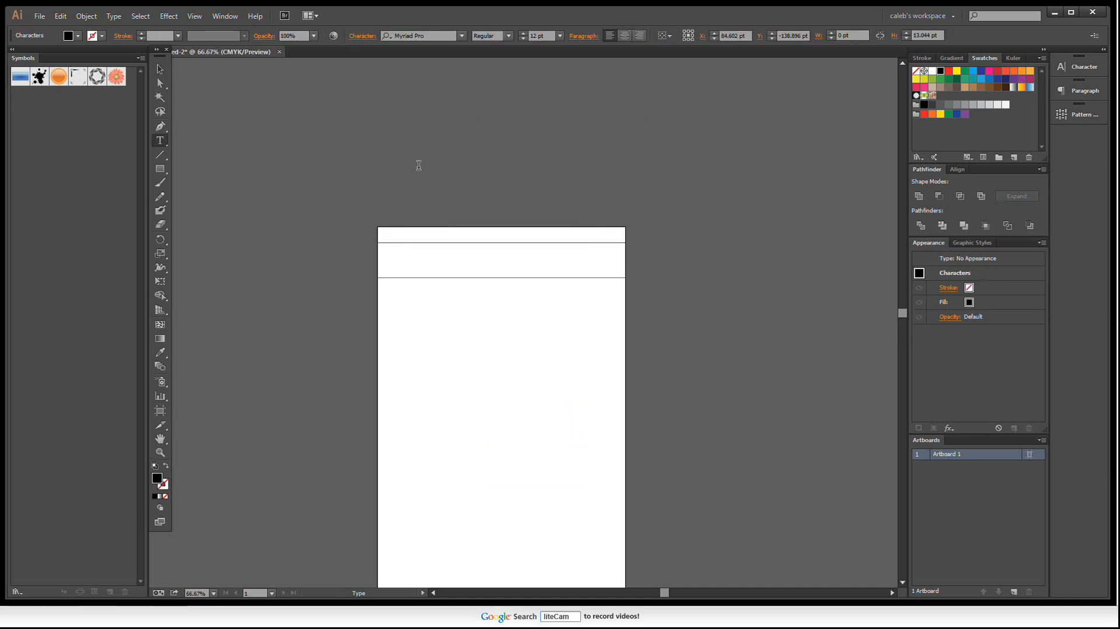
pyautogui.write('1')
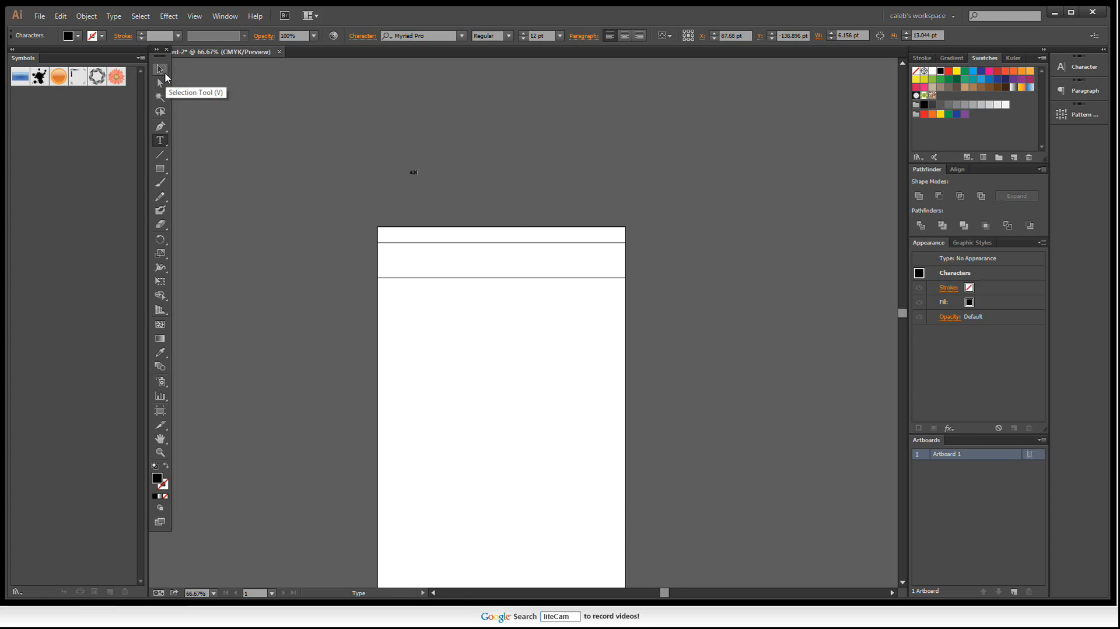
# Enlarge the time text to about 26 pt and place it at the right end of the 42 pt bar
pyautogui.click(160, 70)
pyautogui.scroll(1, 493, 225)
pyautogui.hotkey('ctrl', '+')
pyautogui.moveTo(317, 100); pyautogui.dragTo(730, 250)
pyautogui.click(704, 176)
pyautogui.hotkey('ctrl', '-')
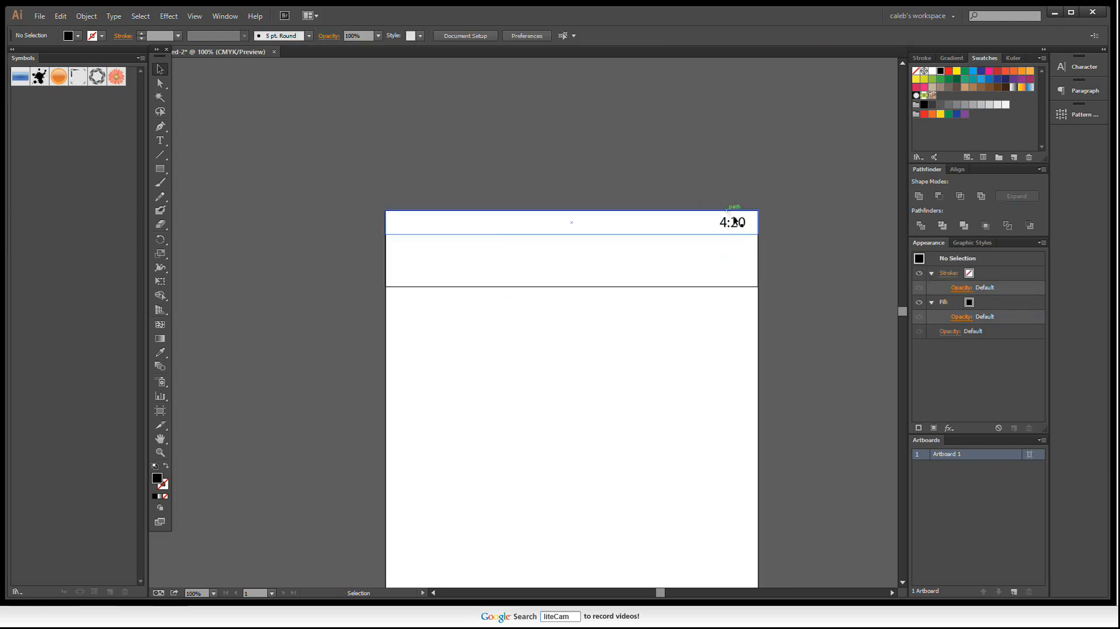
# Set the time text's font to Proxima Nova in the Semibold style
pyautogui.click(726, 220)
pyautogui.moveTo(437, 36); pyautogui.dragTo(207, 35)
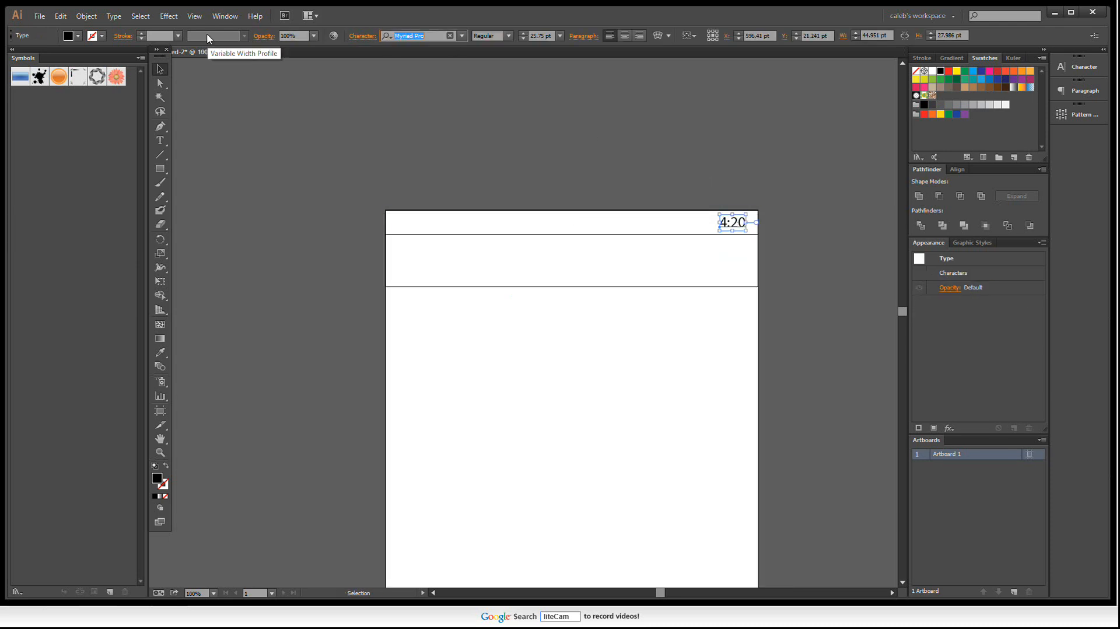
pyautogui.write('pro')
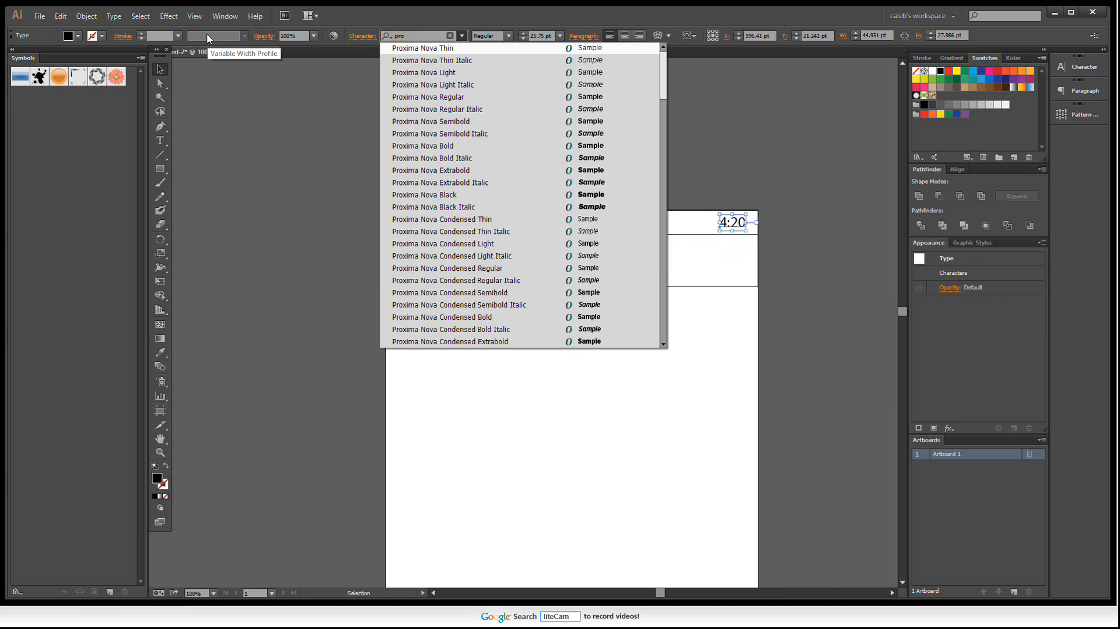
pyautogui.press('Down')
pyautogui.press('Down')
pyautogui.press('Down')
pyautogui.press('Down')
pyautogui.press('Return')
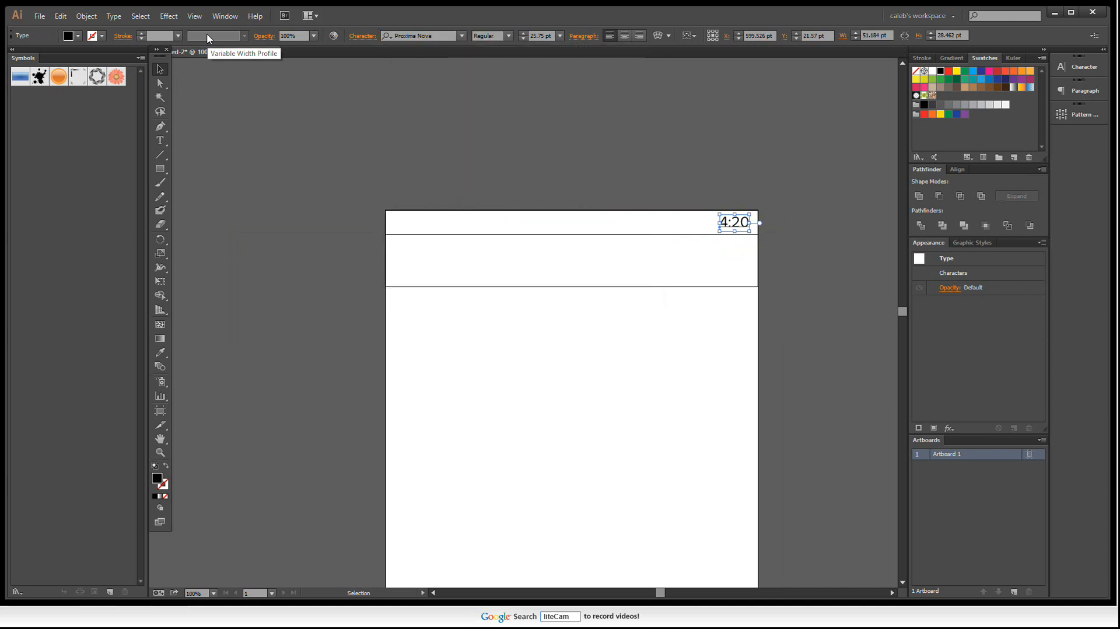
pyautogui.click(507, 37)
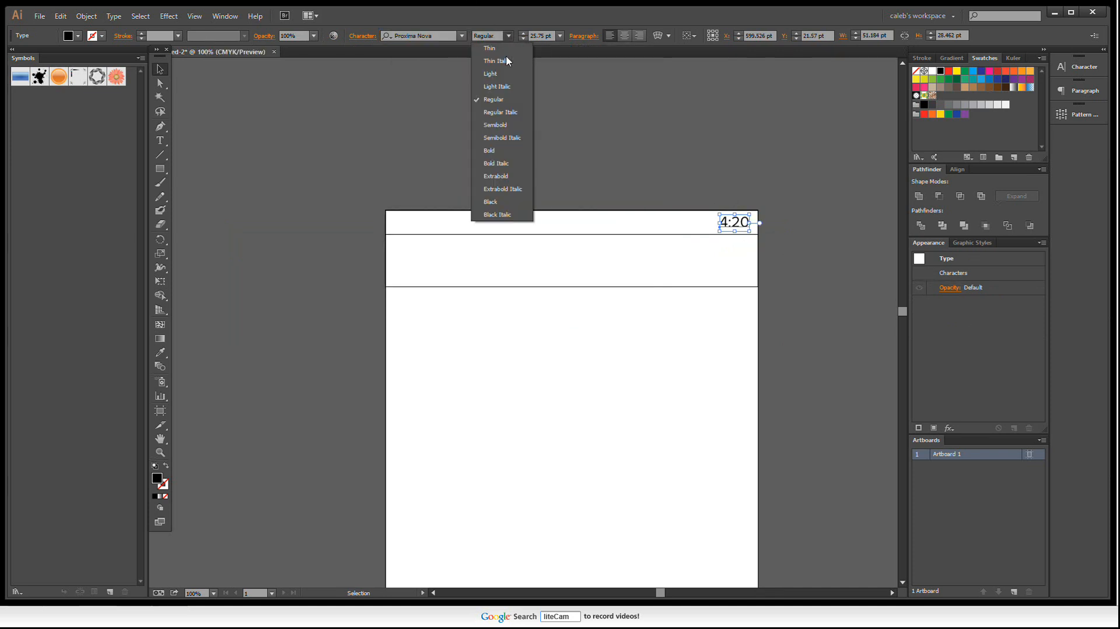
pyautogui.click(506, 127)
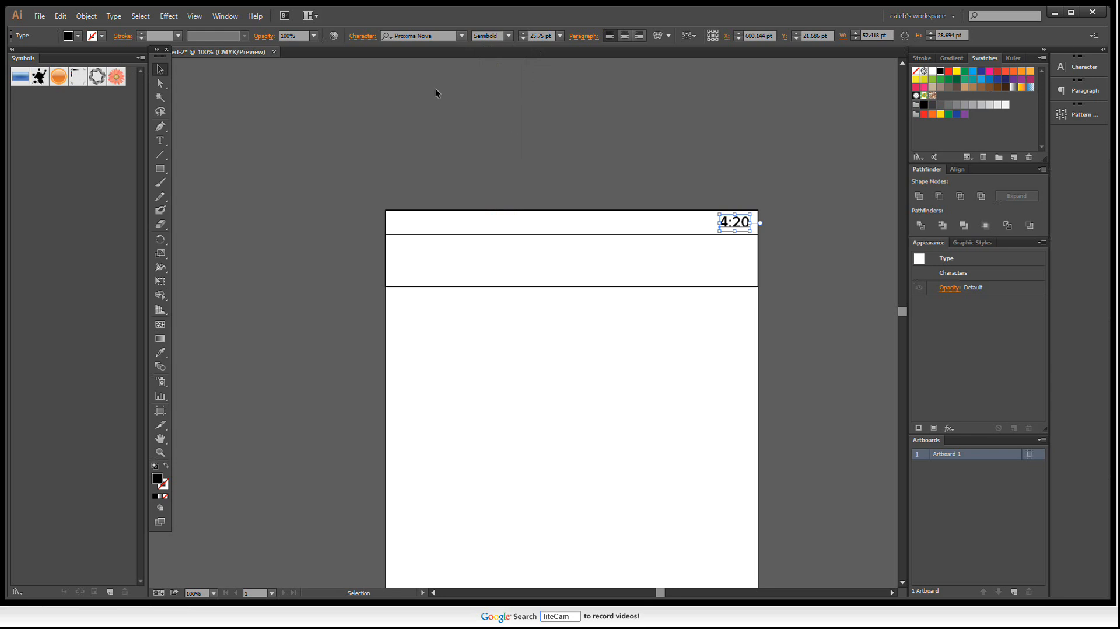
pyautogui.click(570, 173)
# Delete all of the default symbols from the document
pyautogui.scroll(-1, 588, 188)
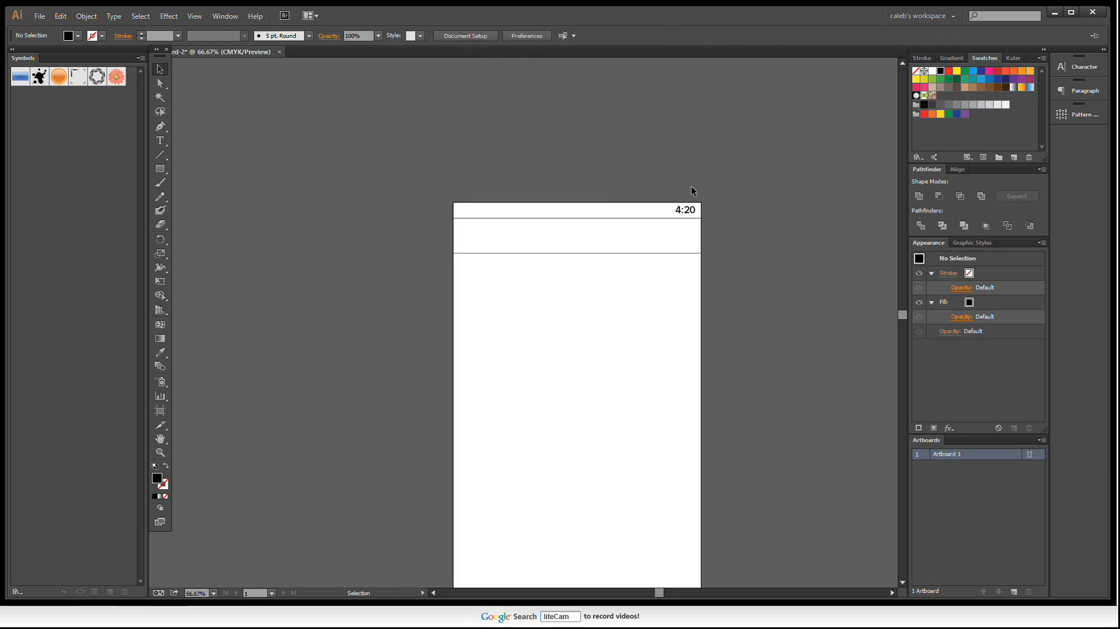
pyautogui.moveTo(701, 211); pyautogui.dragTo(702, 212)
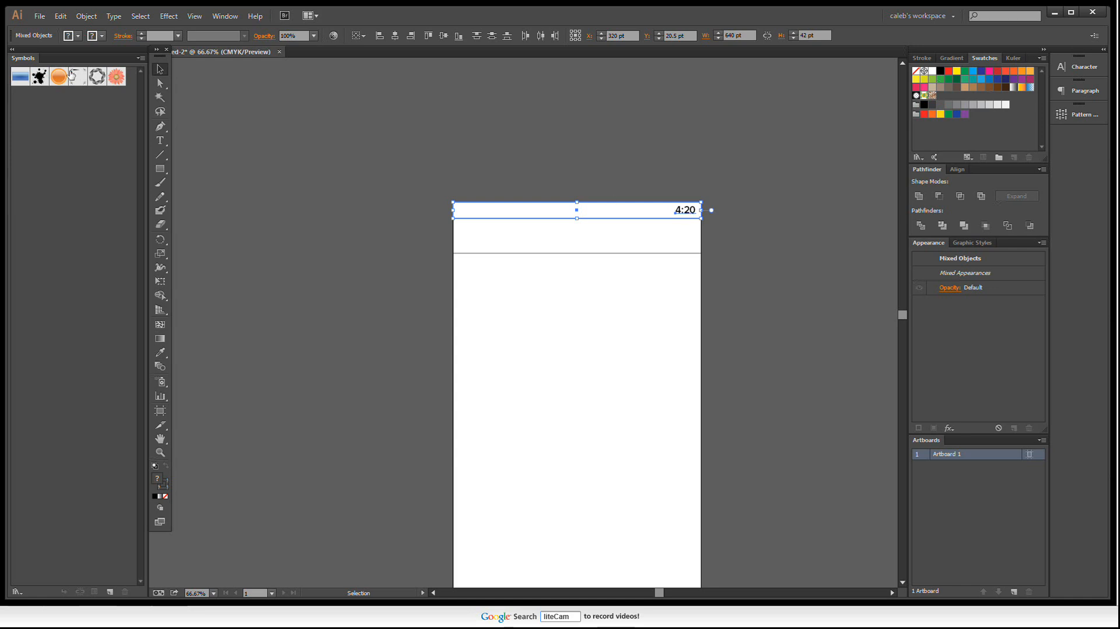
pyautogui.click(26, 74)
pyautogui.keyDown('shift'); pyautogui.click(116, 80); pyautogui.keyUp('shift')
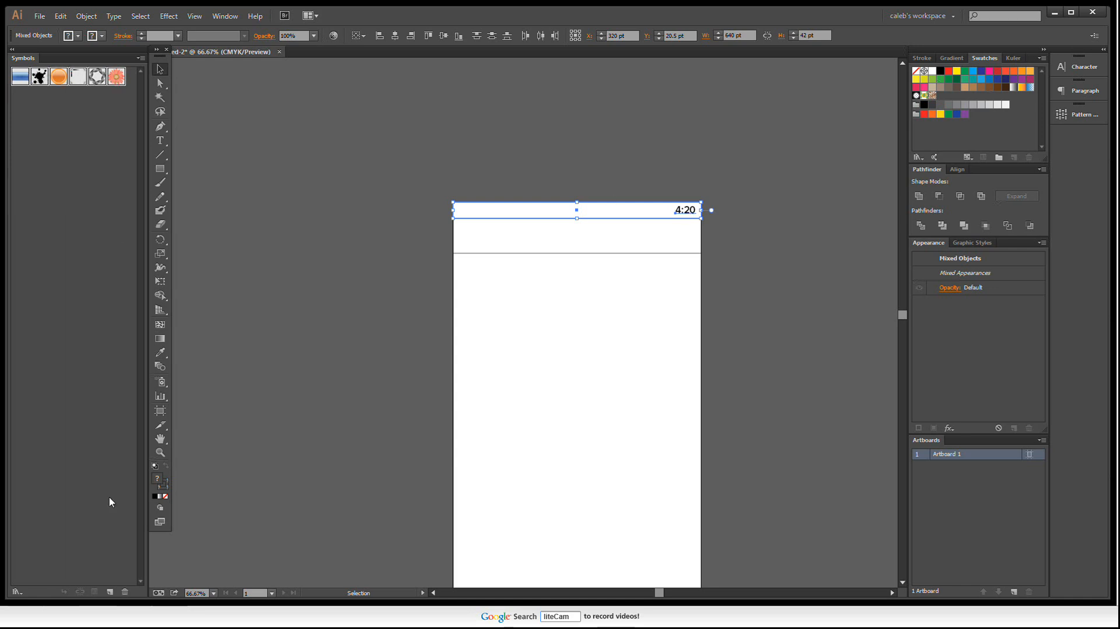
pyautogui.click(124, 591)
pyautogui.click(546, 323)
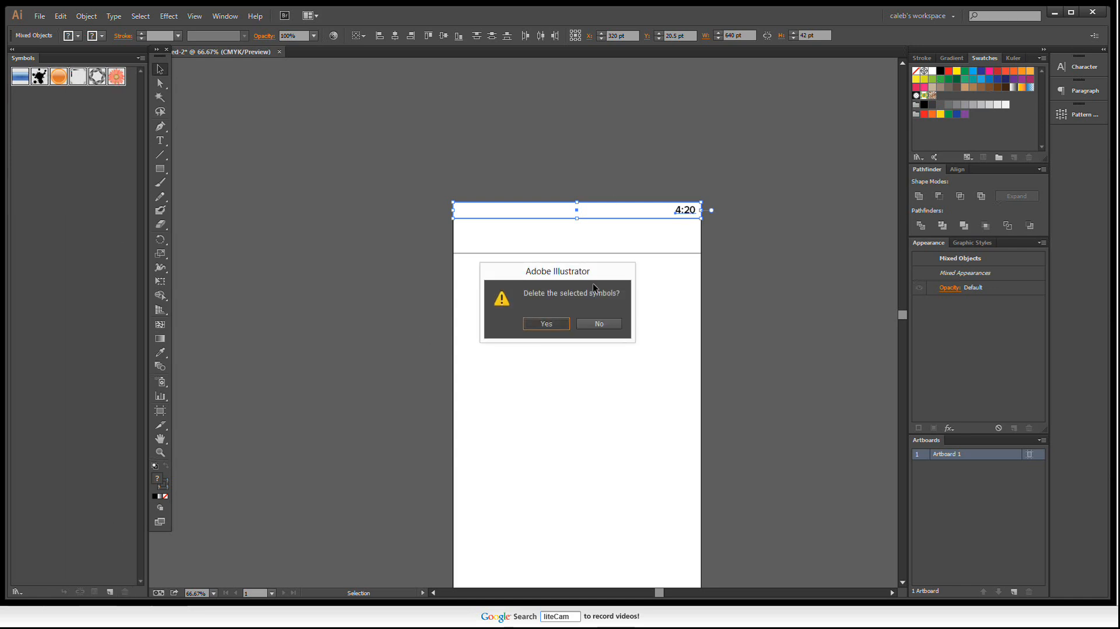
pyautogui.click(692, 174)
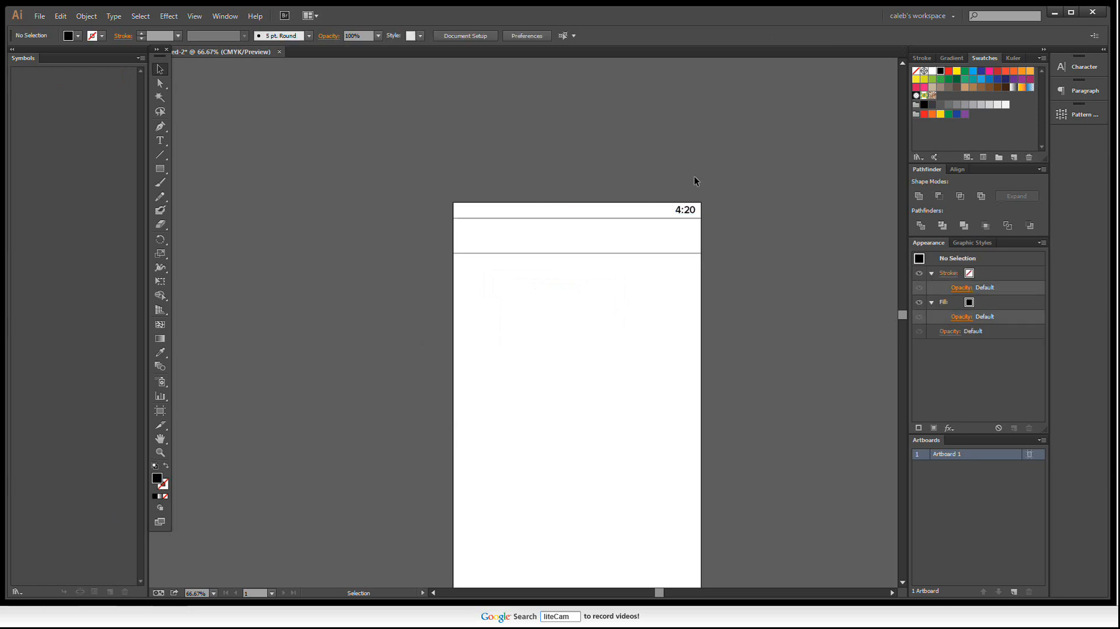
# Turn the 42 pt bar and its time text into a Movie Clip symbol named "top"
pyautogui.scroll(-1, 729, 200)
pyautogui.moveTo(735, 269); pyautogui.dragTo(605, 242)
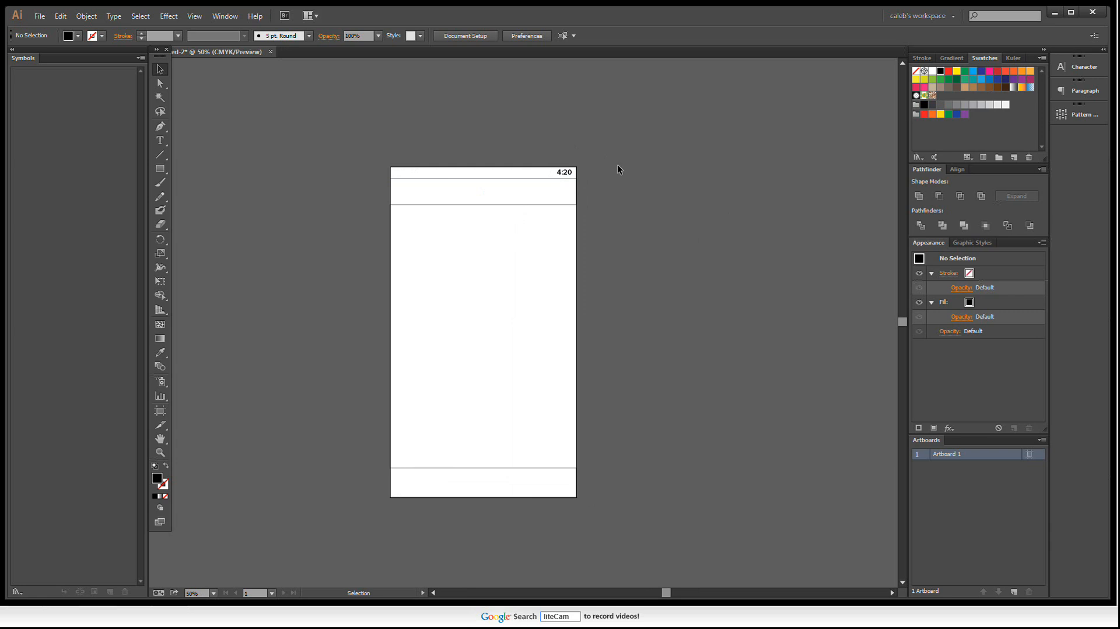
pyautogui.moveTo(537, 147); pyautogui.dragTo(135, 180)
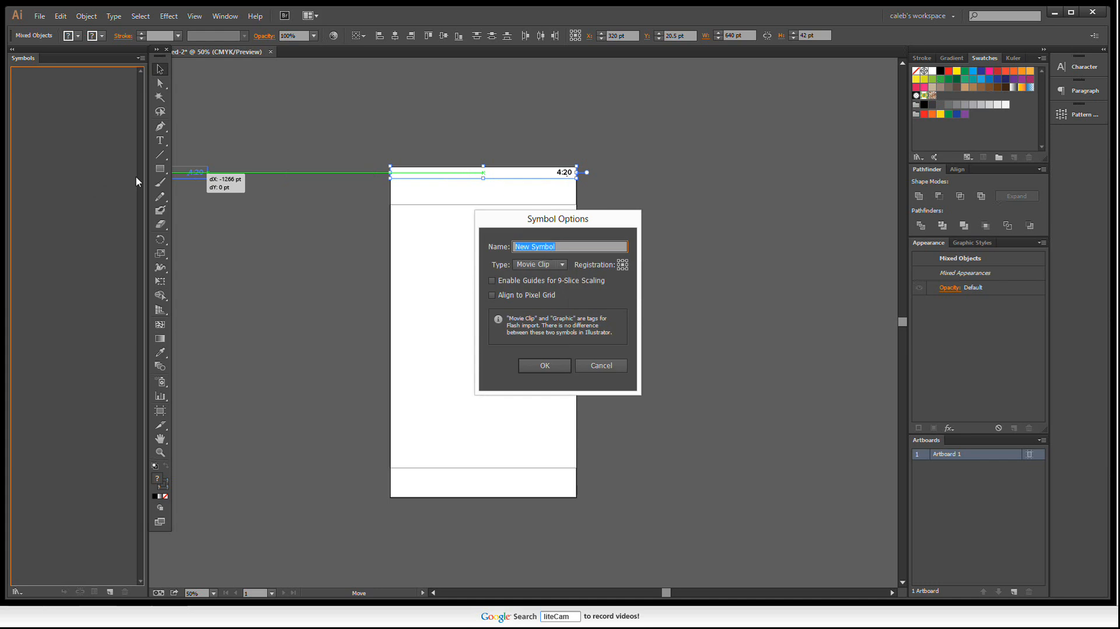
pyautogui.click(553, 362)
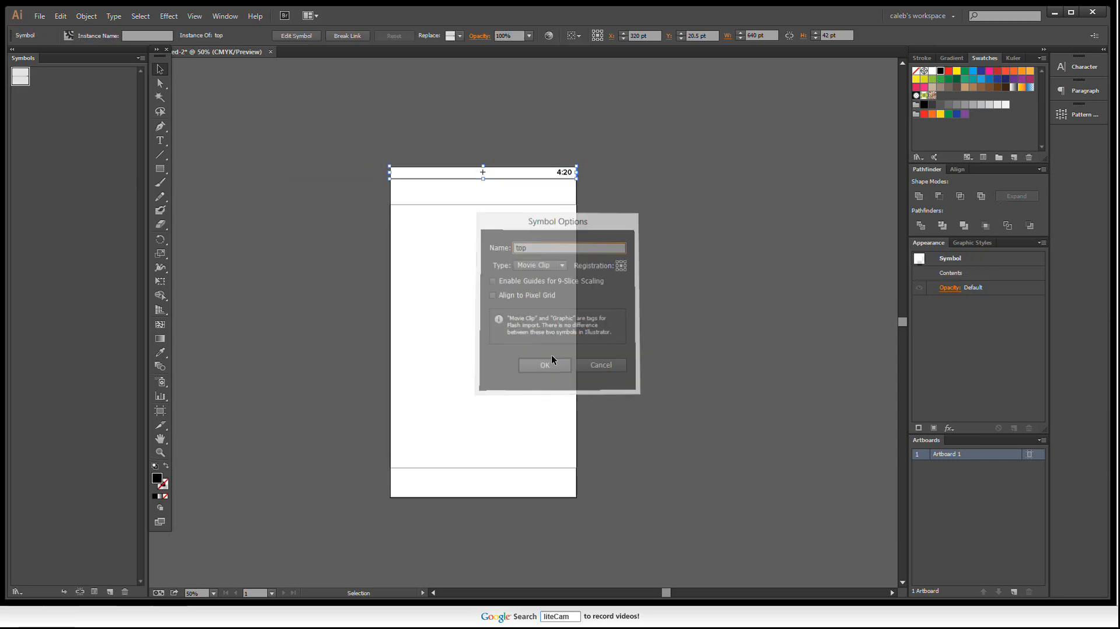
# Turn the 90 pt bar below the status bar into a Movie Clip symbol named "top-nav"
pyautogui.moveTo(527, 190); pyautogui.dragTo(22, 190)
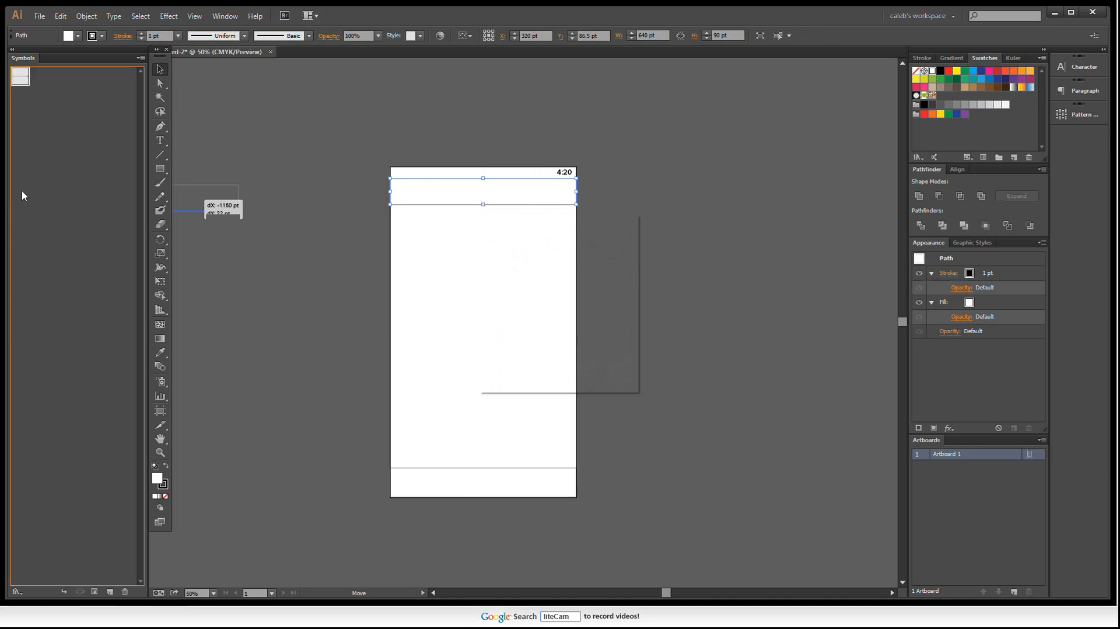
pyautogui.write('top')
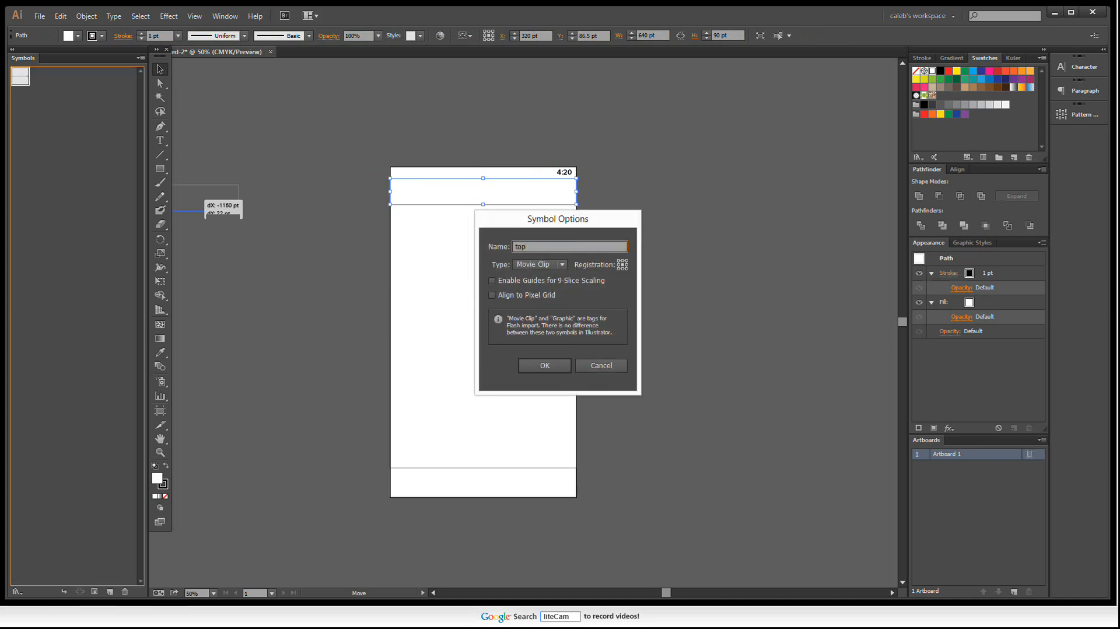
pyautogui.write('-nav')
pyautogui.press('Return')
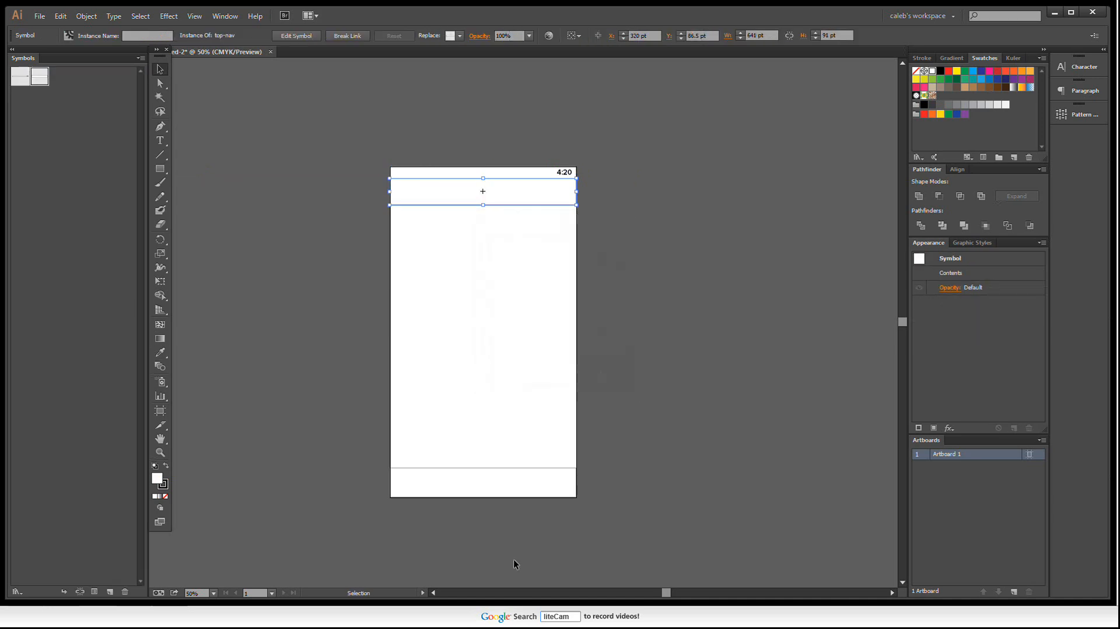
# Turn the 100 pt bar at the foot of the artboard into a Movie Clip symbol named "bottom Nav"
pyautogui.moveTo(541, 480); pyautogui.dragTo(36, 269)
pyautogui.write('bott')
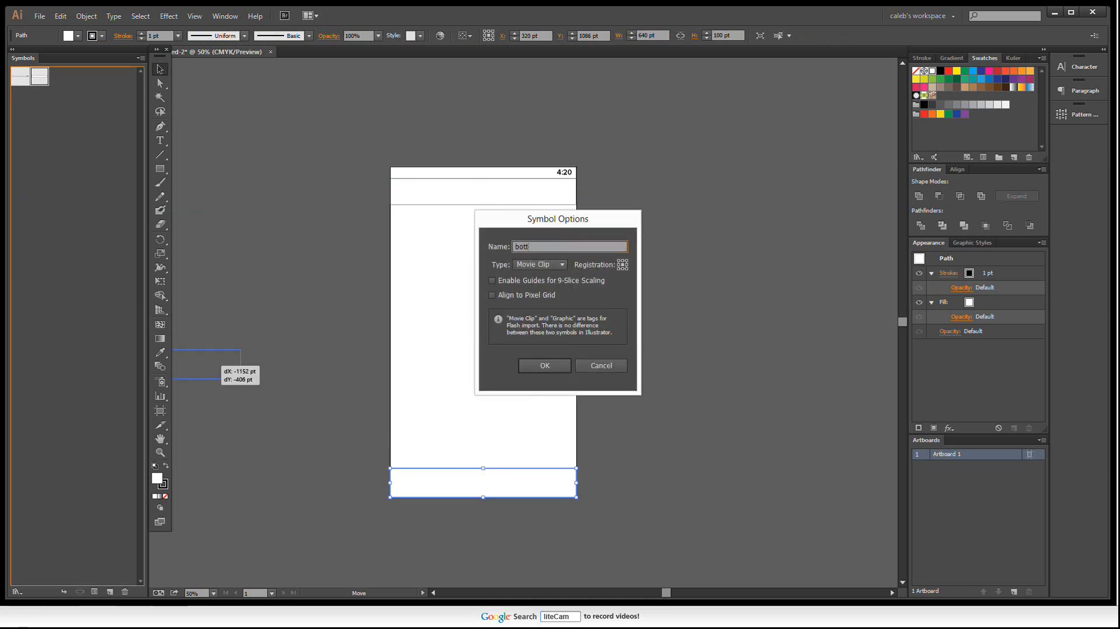
pyautogui.write('om Nav')
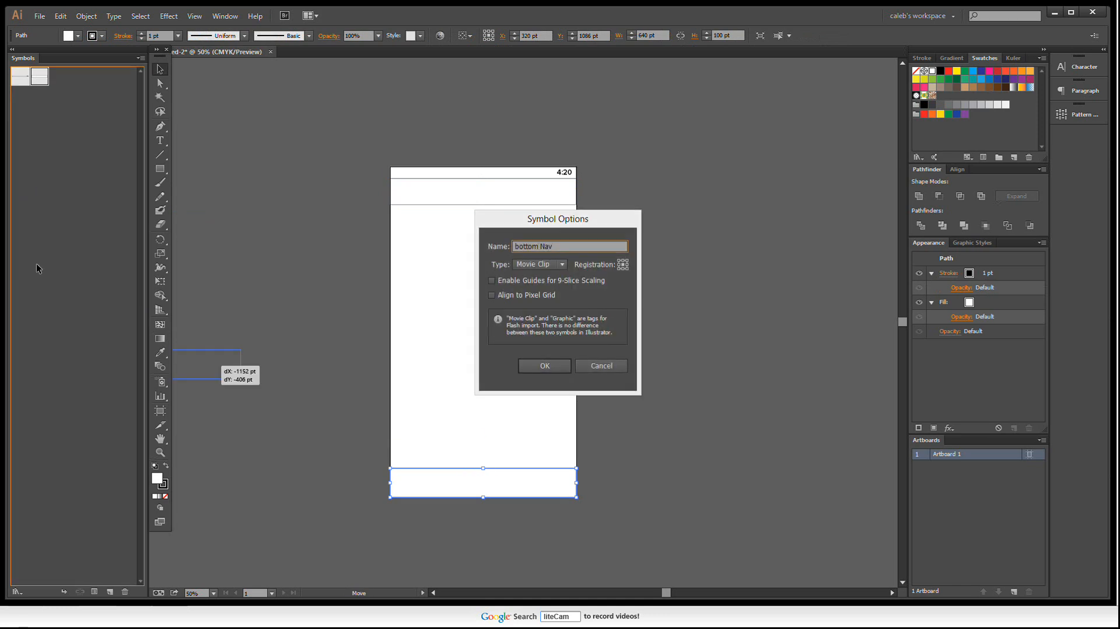
pyautogui.press('Return')
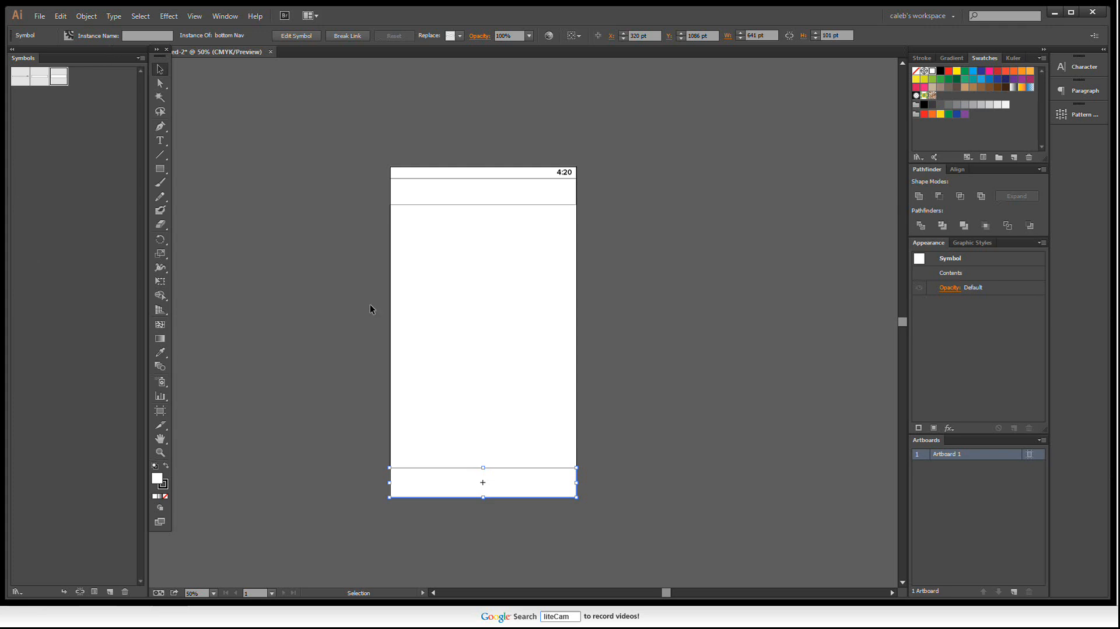
pyautogui.click(450, 378)
# Add the point text "Header Text" on the empty canvas beside the artboard
pyautogui.moveTo(482, 342); pyautogui.dragTo(379, 344)
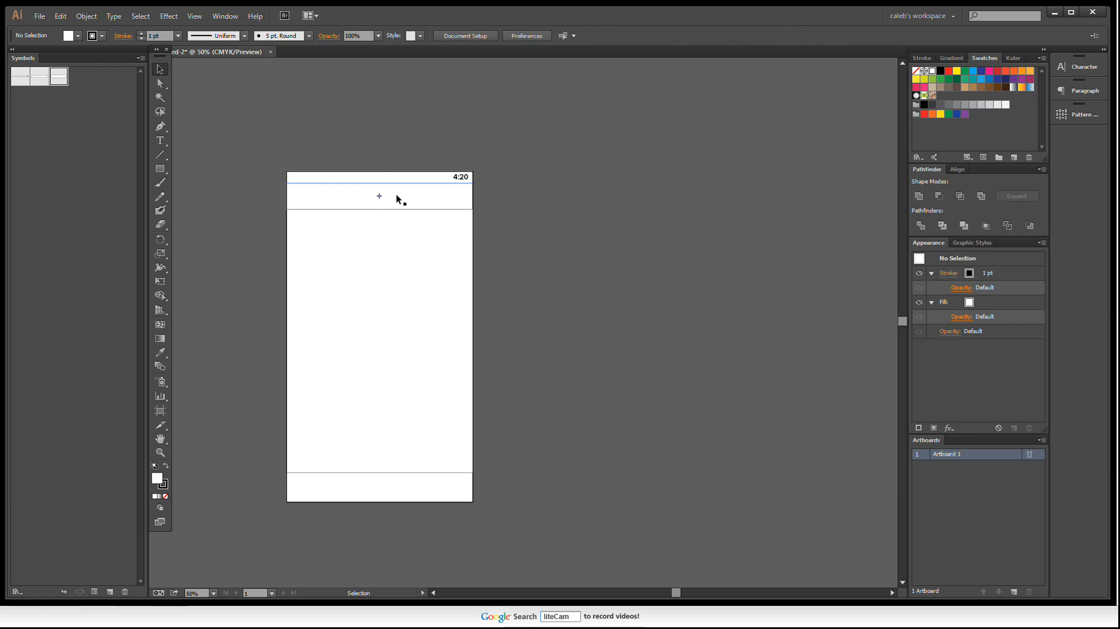
pyautogui.press('t')
pyautogui.click(517, 243)
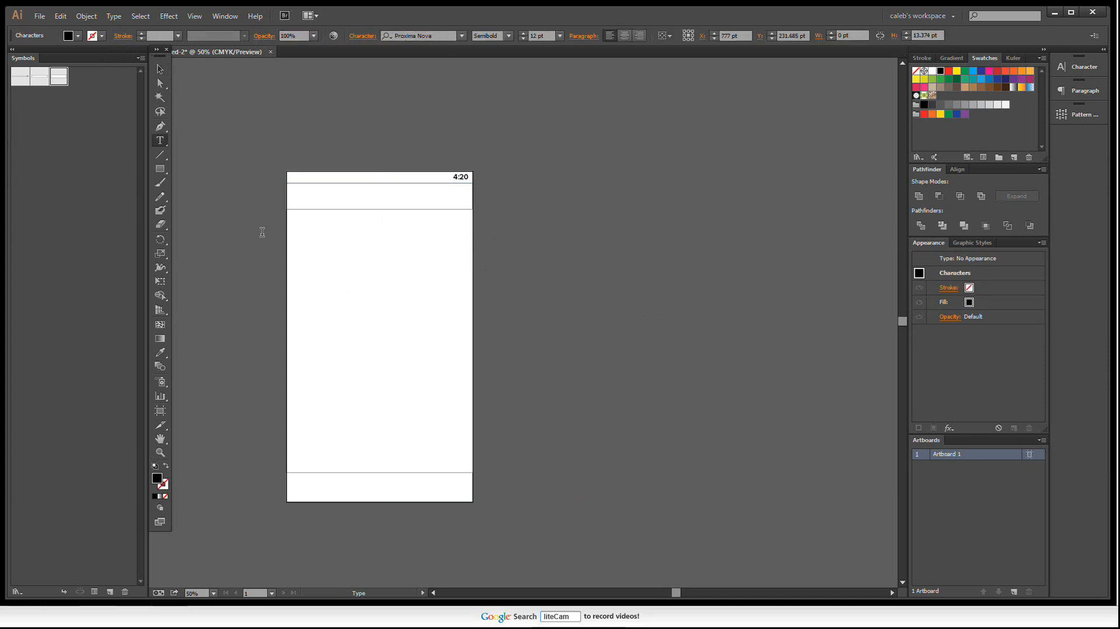
pyautogui.write('Text Text')
pyautogui.click(159, 70)
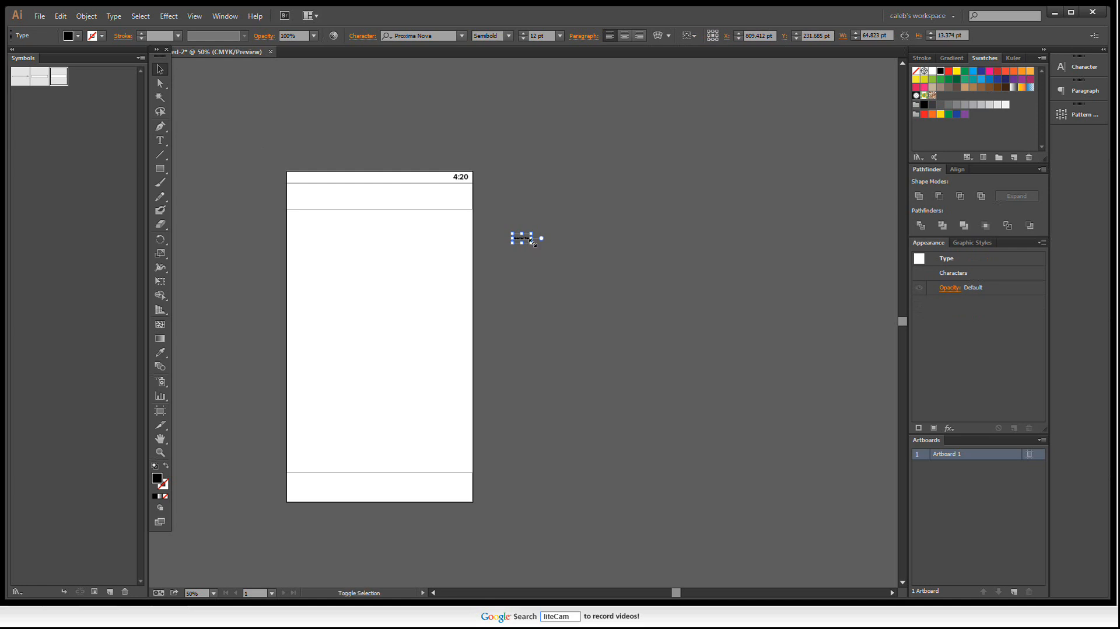
# Enlarge the header text proportionally and move it up beside the top of the artboard
pyautogui.moveTo(531, 243); pyautogui.dragTo(607, 302)
pyautogui.click(537, 273)
pyautogui.scroll(-2, 530, 245)
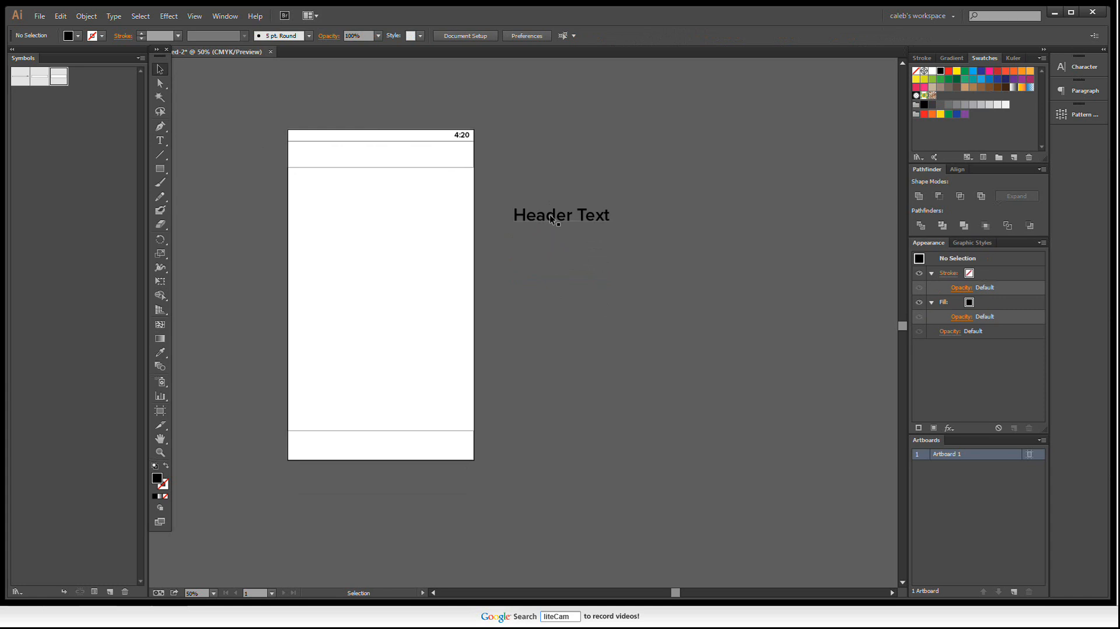
pyautogui.moveTo(550, 217); pyautogui.dragTo(555, 150)
pyautogui.click(564, 195)
# Try stretching a piece of point text "sadasfd" below the header text, and delete it
pyautogui.press('t')
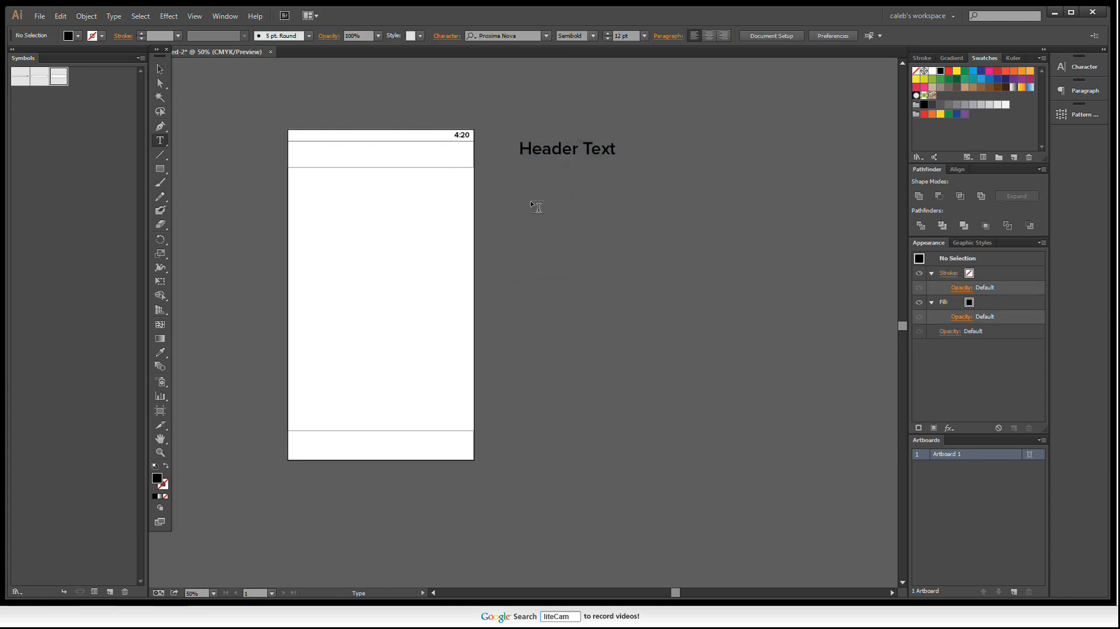
pyautogui.click(562, 268)
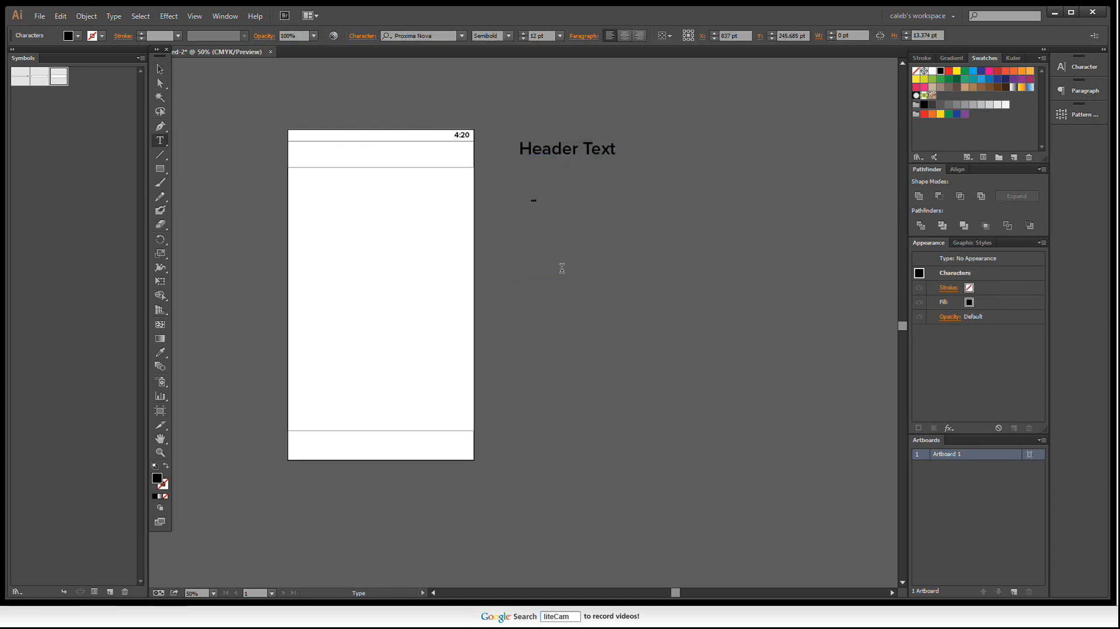
pyautogui.click(159, 71)
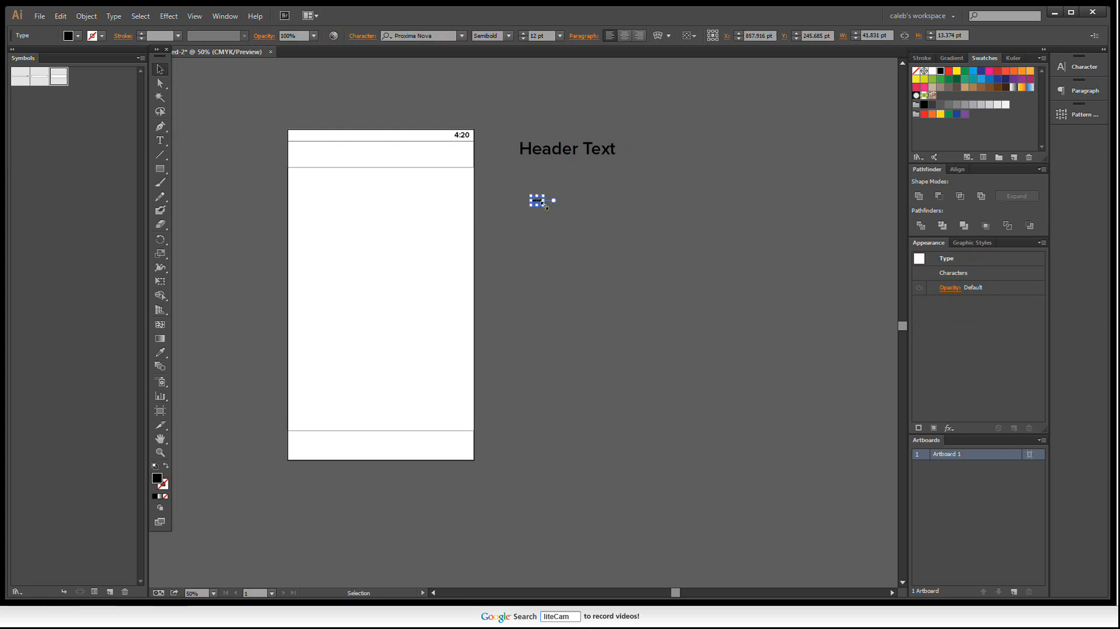
pyautogui.moveTo(544, 204); pyautogui.dragTo(590, 314)
pyautogui.click(618, 267)
pyautogui.click(570, 237)
pyautogui.click(715, 254)
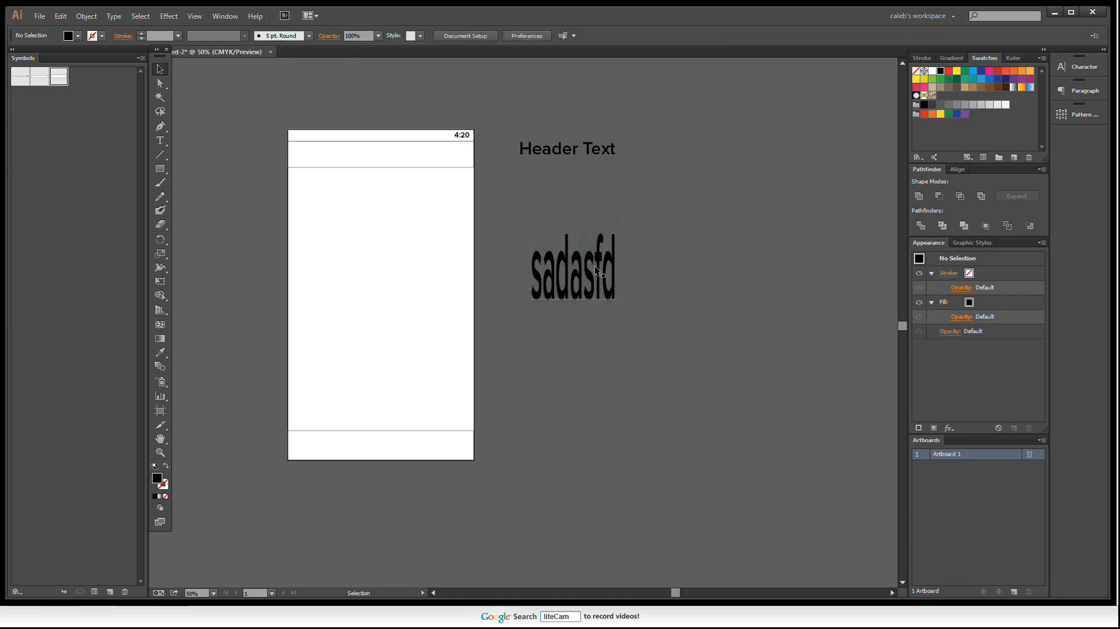
pyautogui.click(596, 270)
pyautogui.press('Delete')
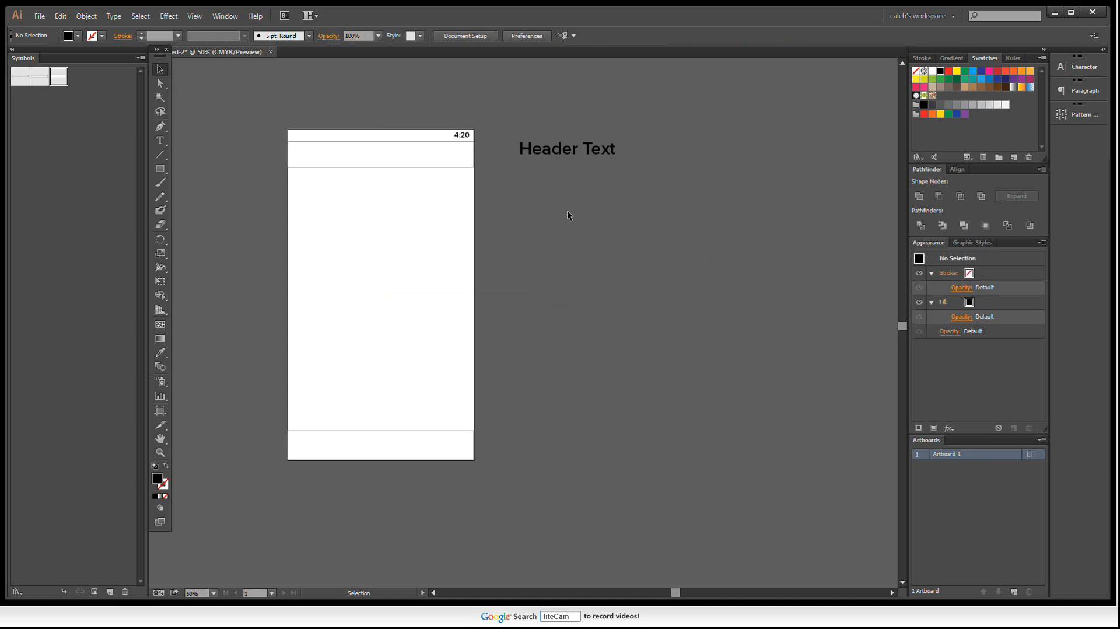
# Draw an area text frame about 930 by 830 pt below the header text
pyautogui.moveTo(517, 186); pyautogui.dragTo(787, 427)
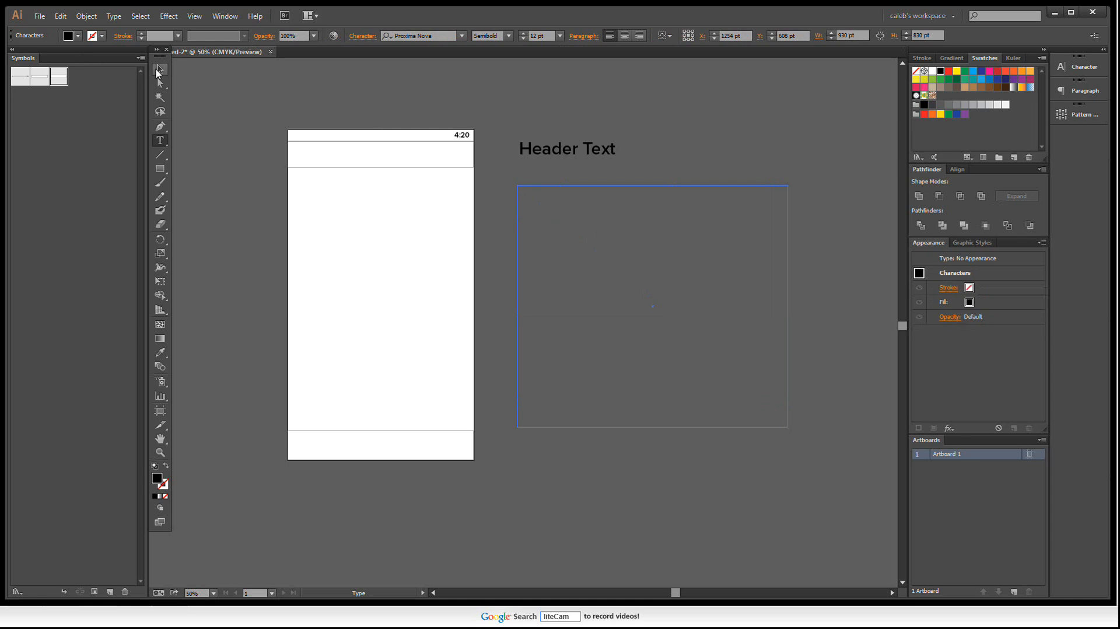
pyautogui.click(158, 70)
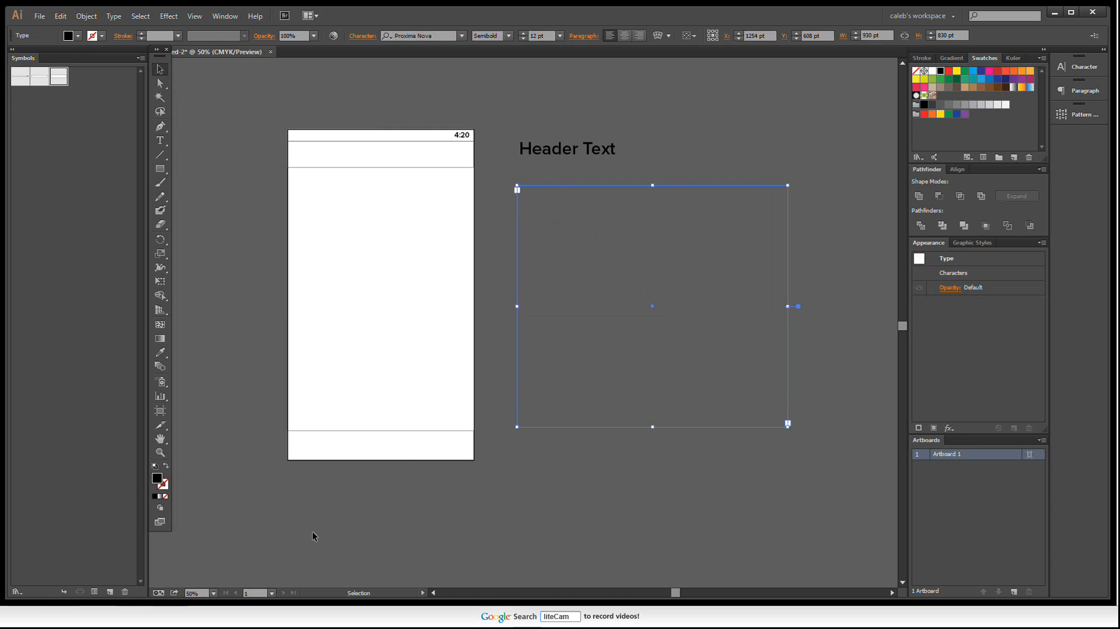
# Switch to the browser and open the Coffee Ipsum generator from the Meet the Ipsums page
pyautogui.hotkey('alt', 'Tab')
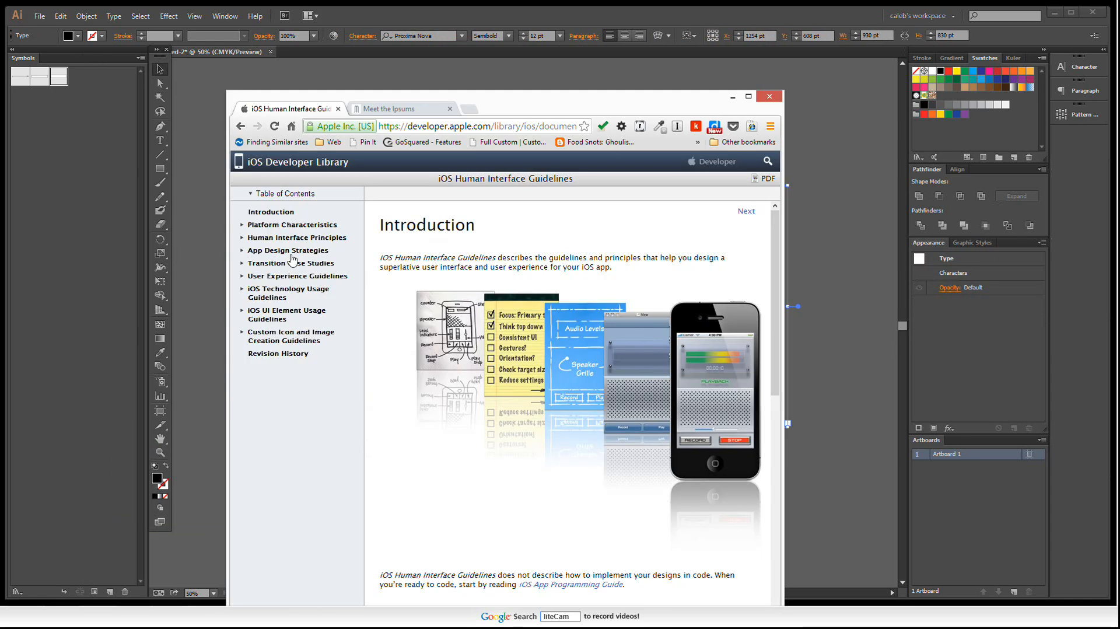
pyautogui.click(379, 111)
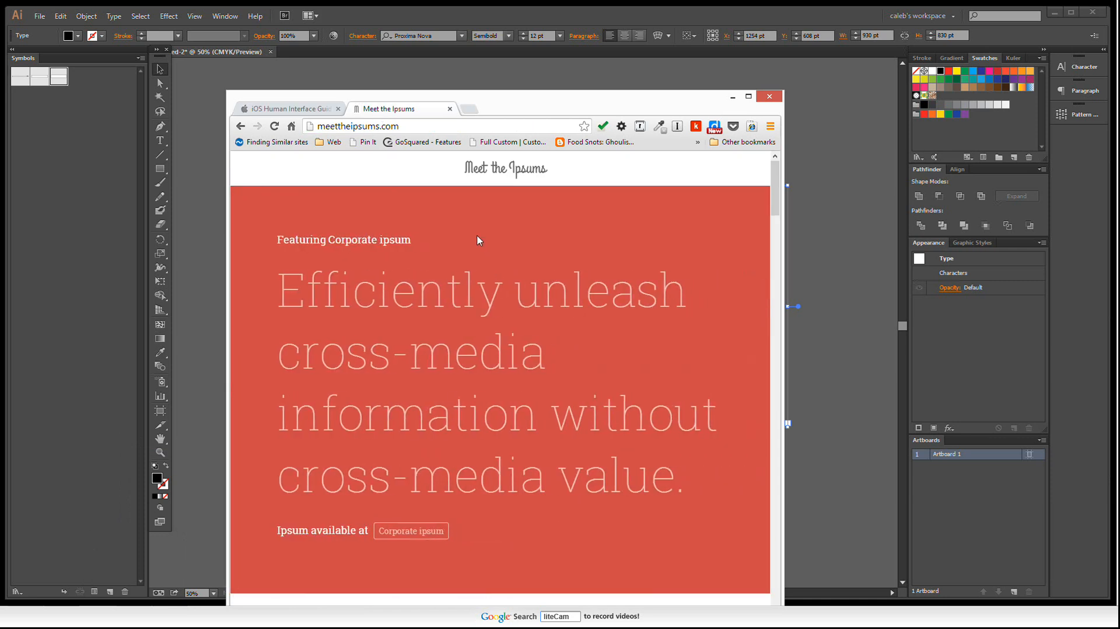
pyautogui.scroll(-5, 450, 199)
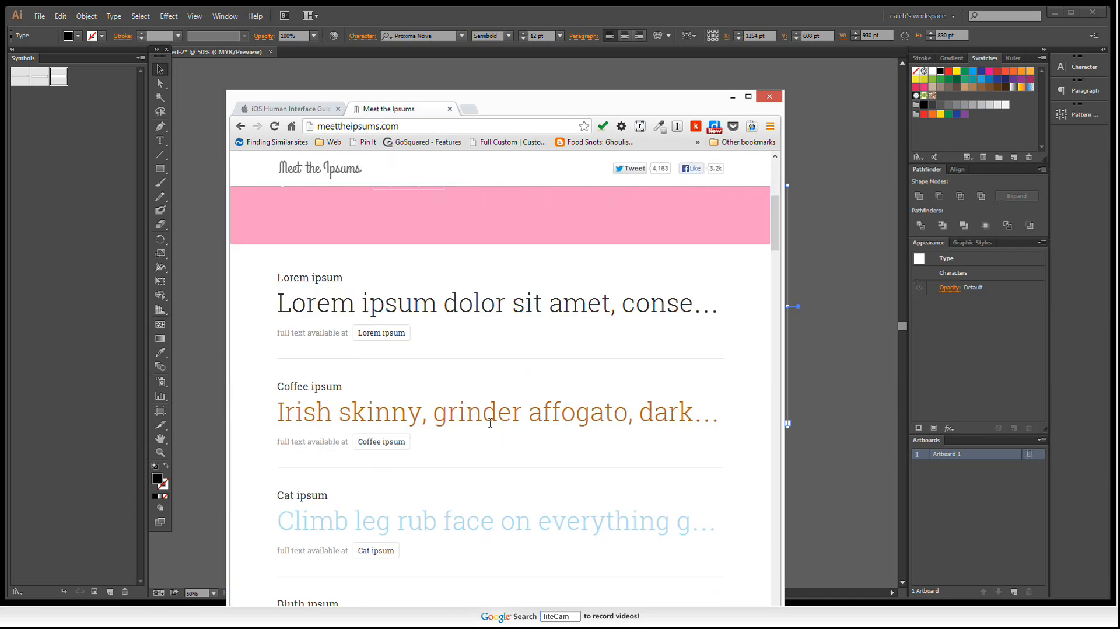
pyautogui.click(396, 450)
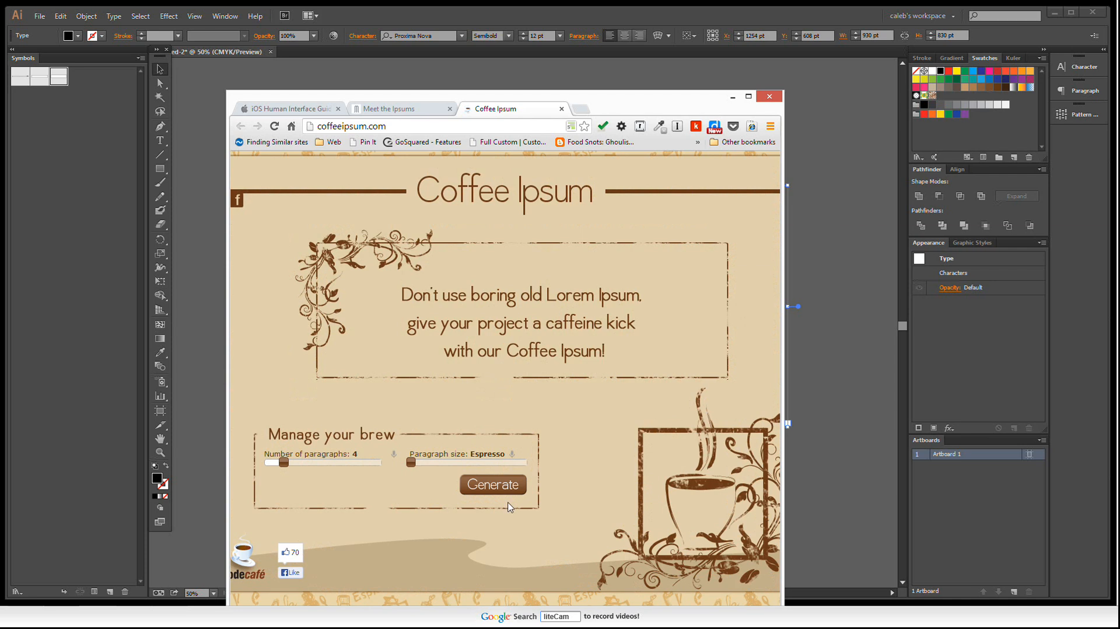
# Generate four Espresso-size paragraphs of Coffee Ipsum, copy all of the text, and return to Illustrator
pyautogui.click(509, 488)
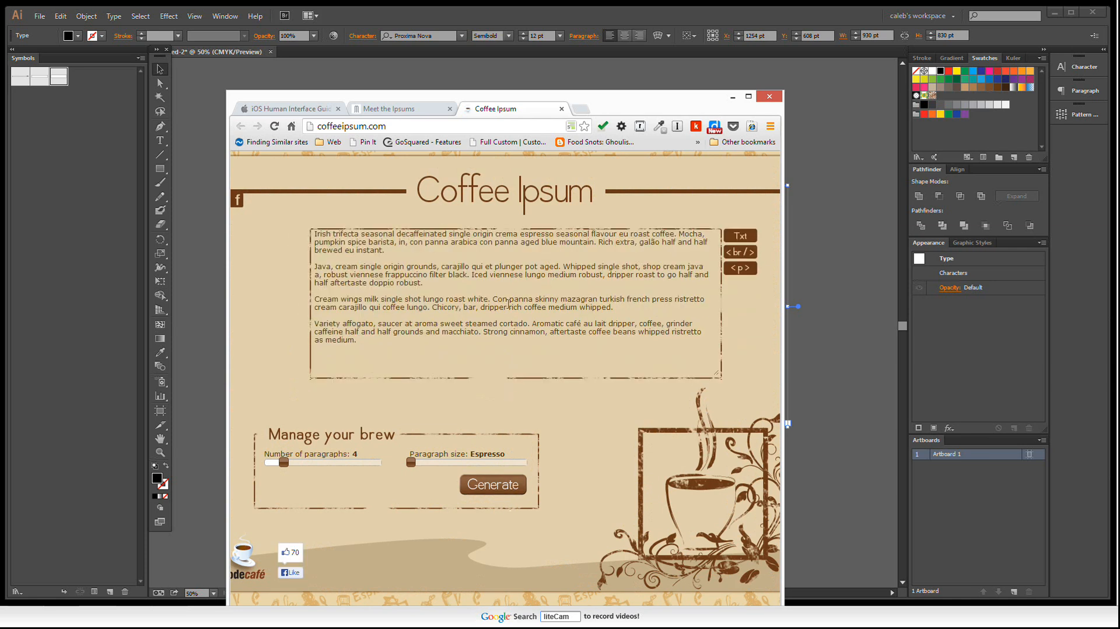
pyautogui.click(508, 277)
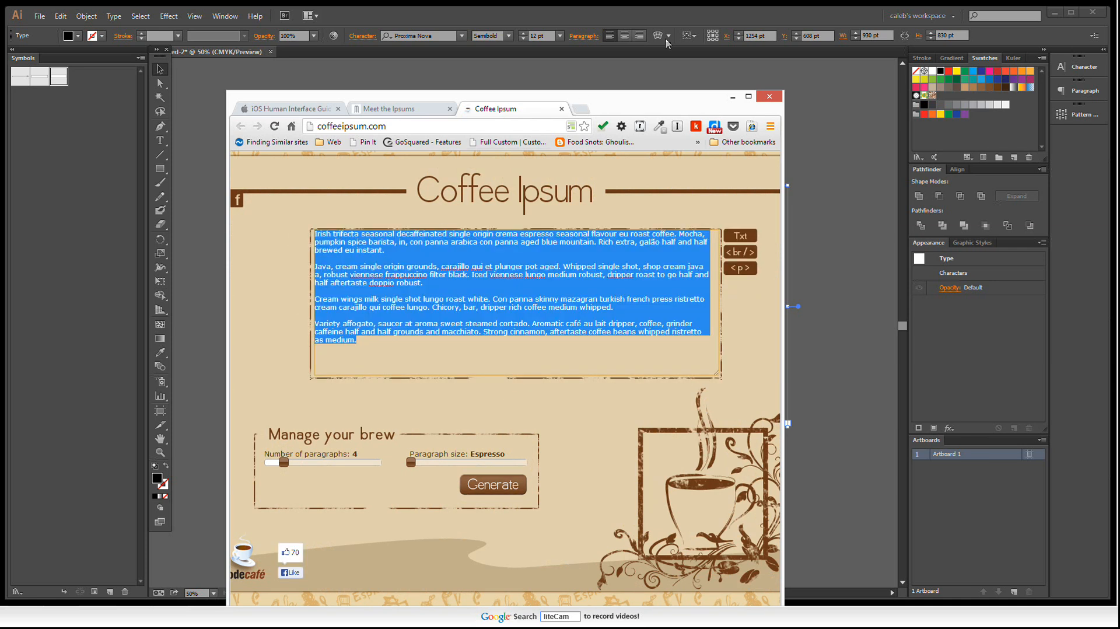
pyautogui.click(732, 96)
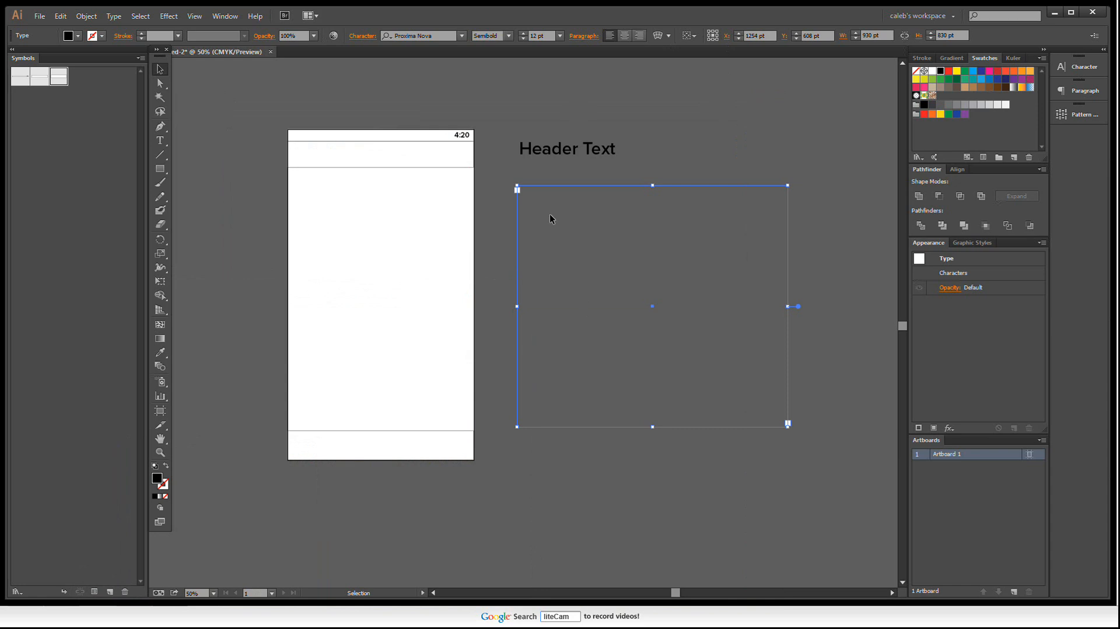
# Replace the empty text frame with a new one about 930 by 830 pt and paste the Coffee Ipsum paragraphs into it
pyautogui.press('Delete')
pyautogui.press('t')
pyautogui.click(571, 227)
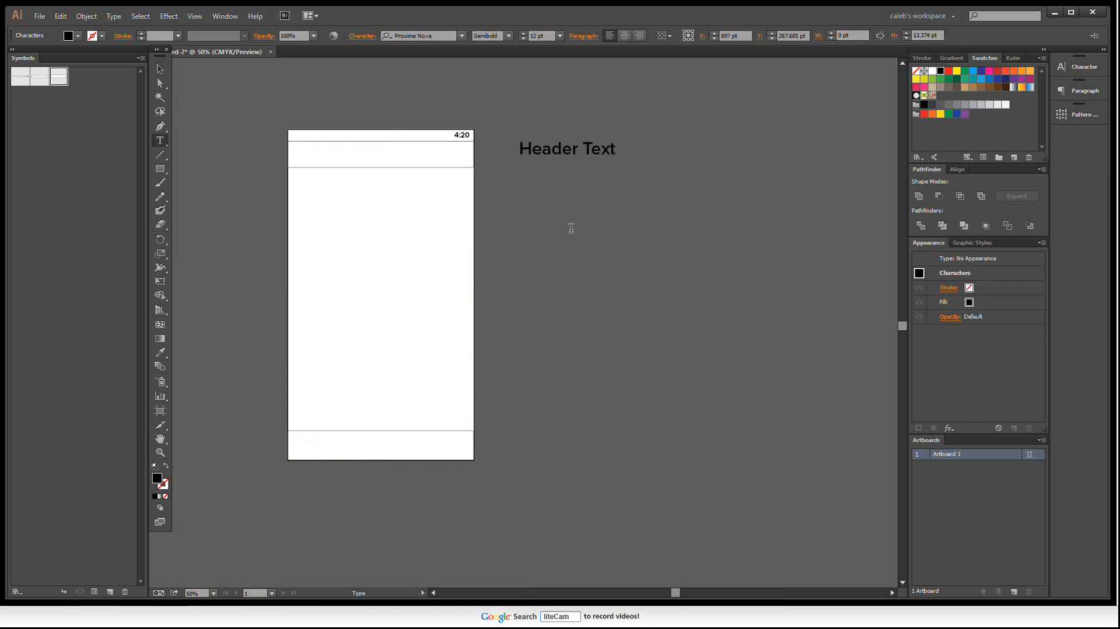
pyautogui.moveTo(517, 186); pyautogui.dragTo(787, 426)
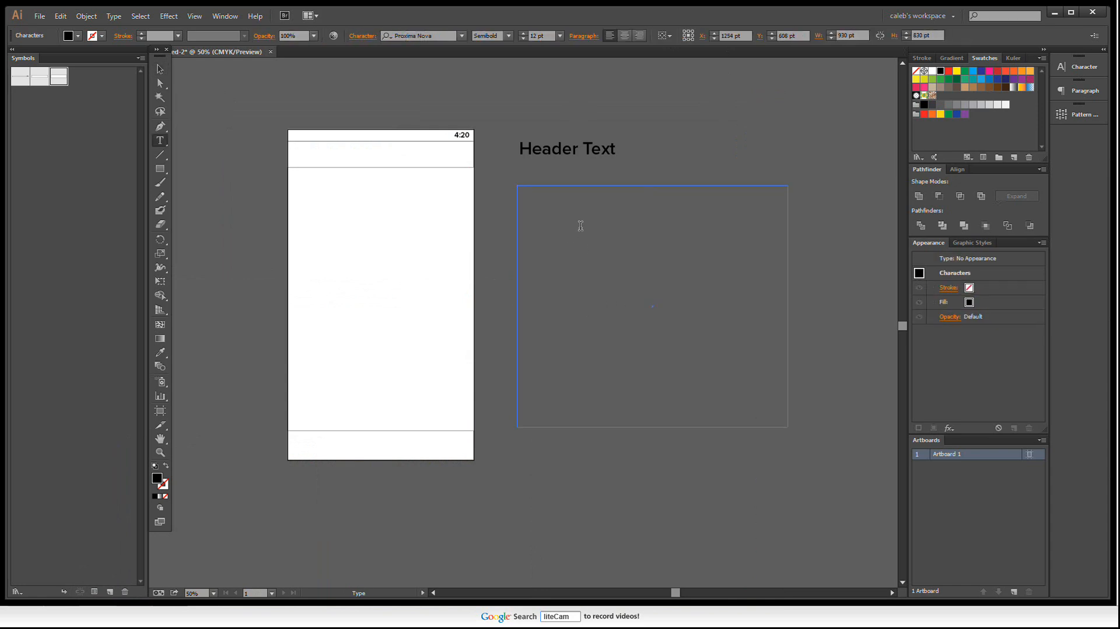
pyautogui.hotkey('ctrl', 'v')
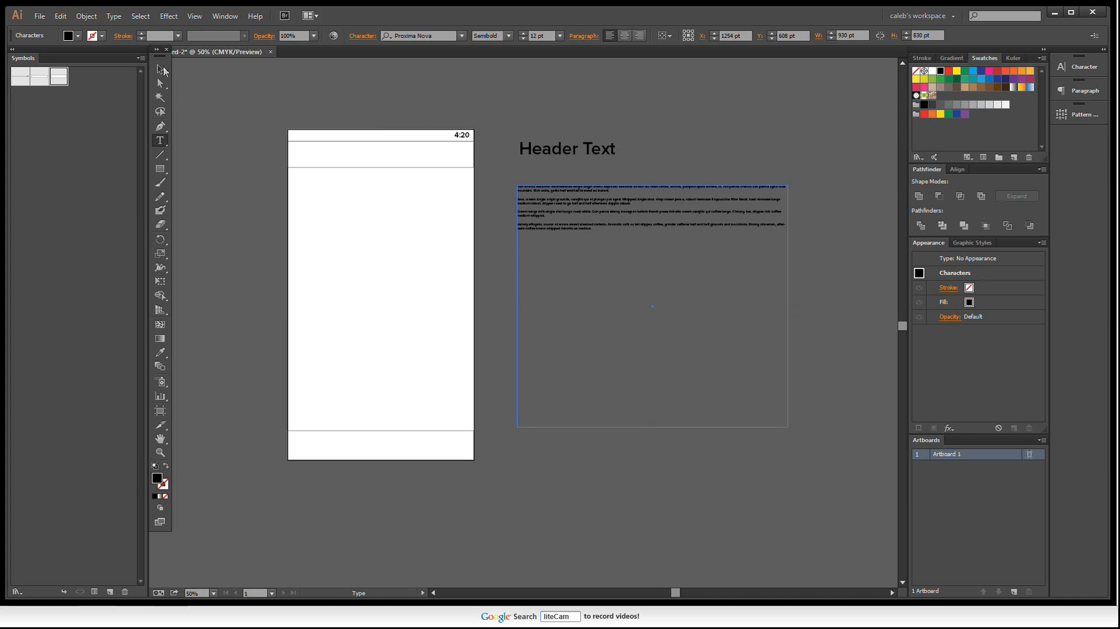
# Set the font size of all the pasted Coffee Ipsum text to 32 pt
pyautogui.click(160, 70)
pyautogui.tripleClick(600, 216)
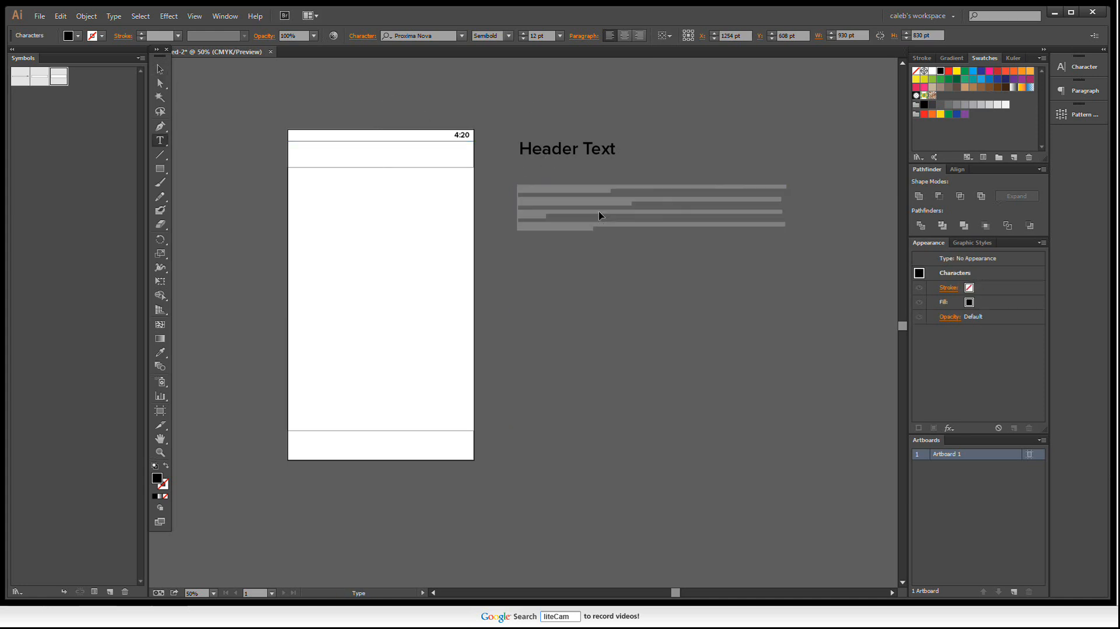
pyautogui.hotkey('ctrl', 'a')
pyautogui.click(547, 36)
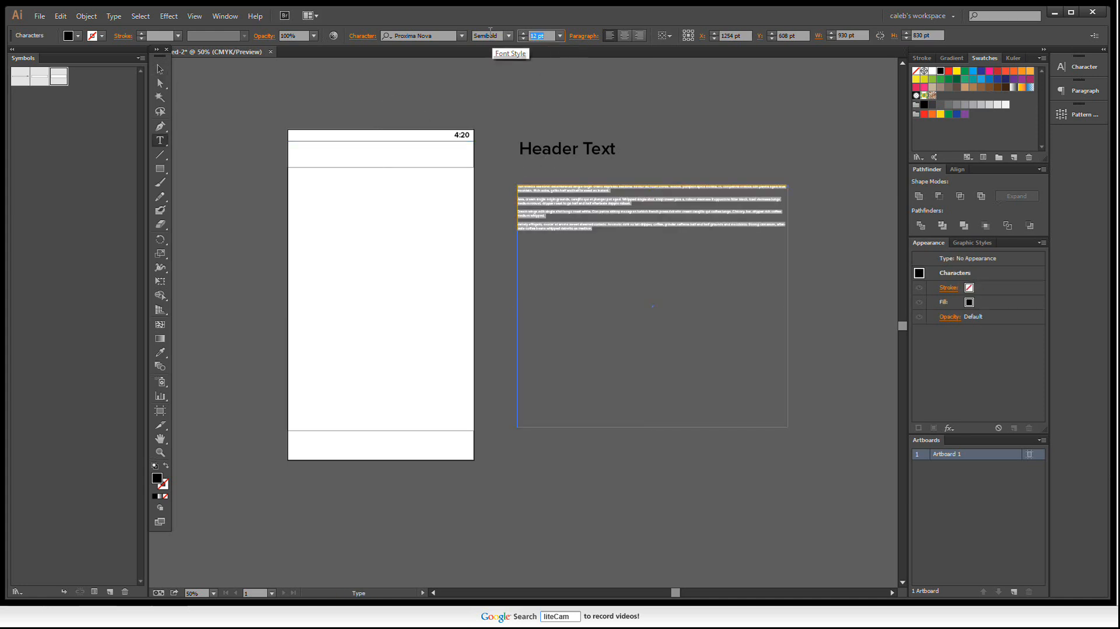
pyautogui.press('Return')
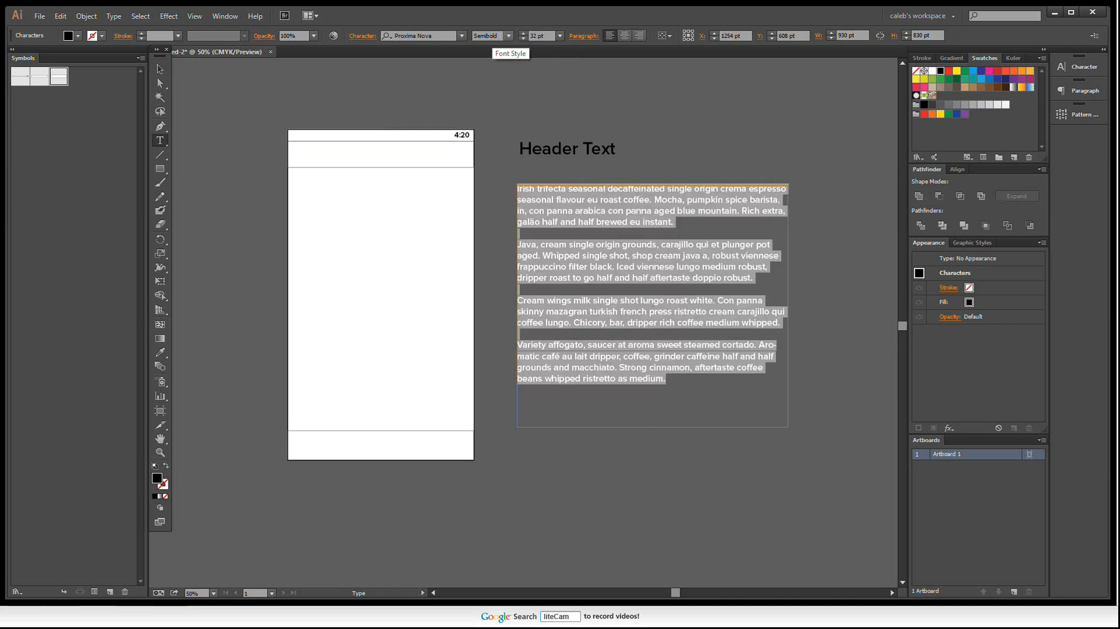
# Set the leading of the Coffee Ipsum paragraphs to 38.4 pt
pyautogui.click(1079, 69)
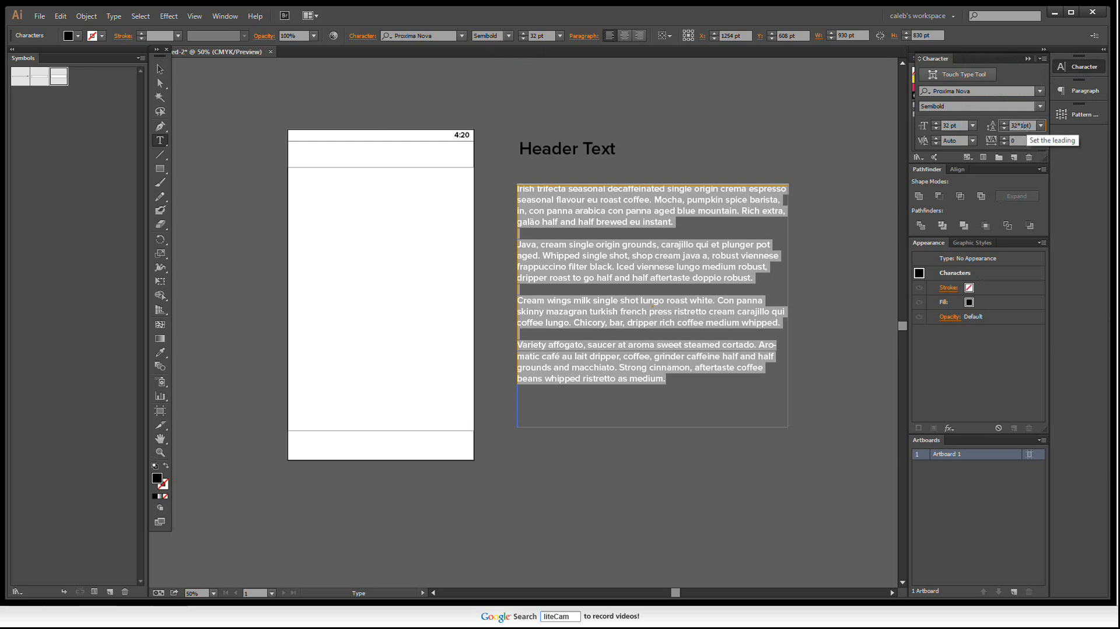
pyautogui.press('Return')
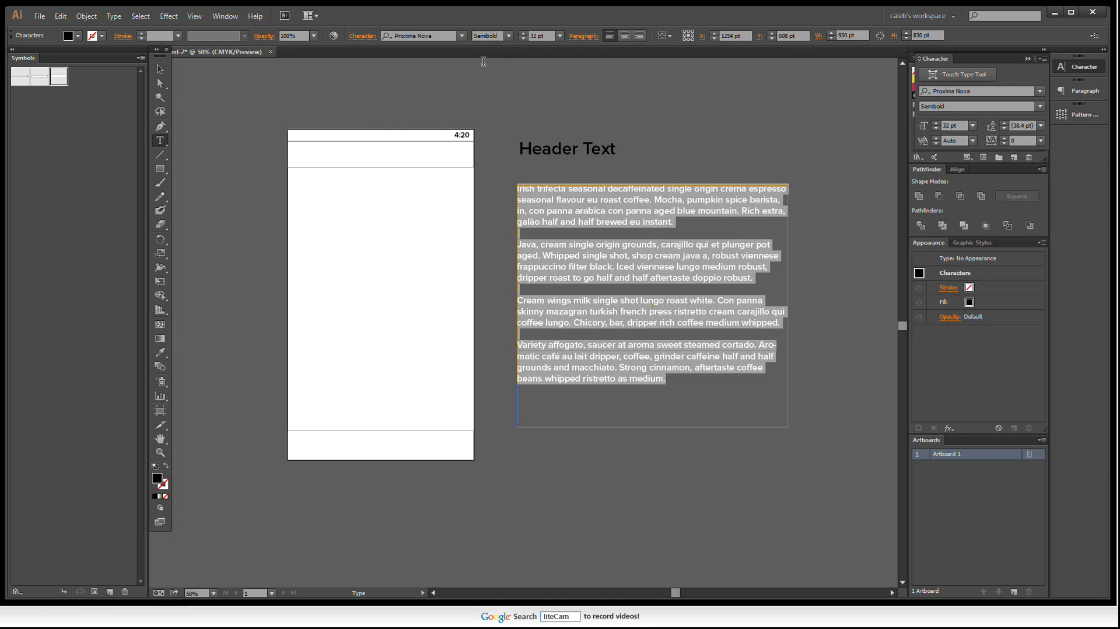
pyautogui.click(160, 69)
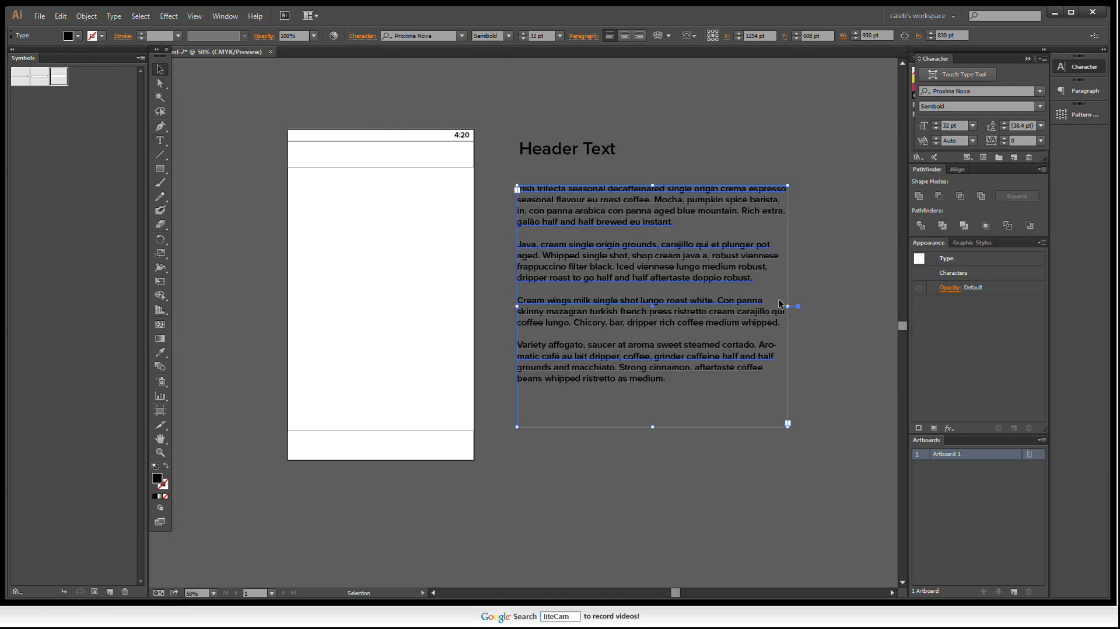
# Narrow the paragraph frame to nearly the artboard's width and place it between the navigation bar and the bottom bar
pyautogui.moveTo(787, 307); pyautogui.dragTo(677, 306)
pyautogui.moveTo(622, 237); pyautogui.dragTo(395, 230)
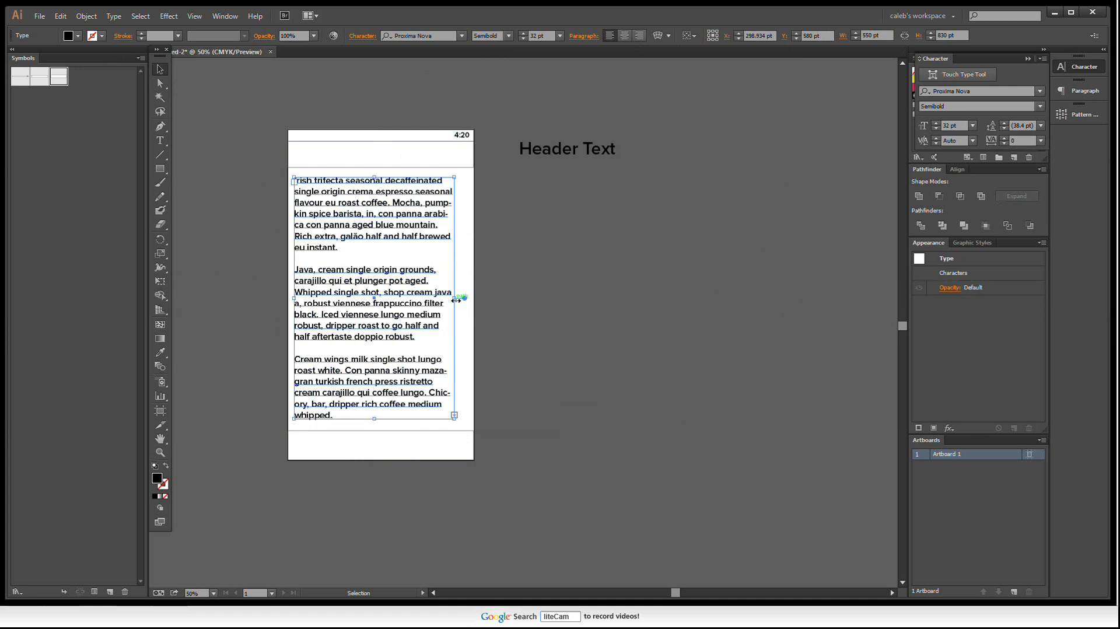
pyautogui.moveTo(455, 300); pyautogui.dragTo(462, 300)
pyautogui.click(540, 244)
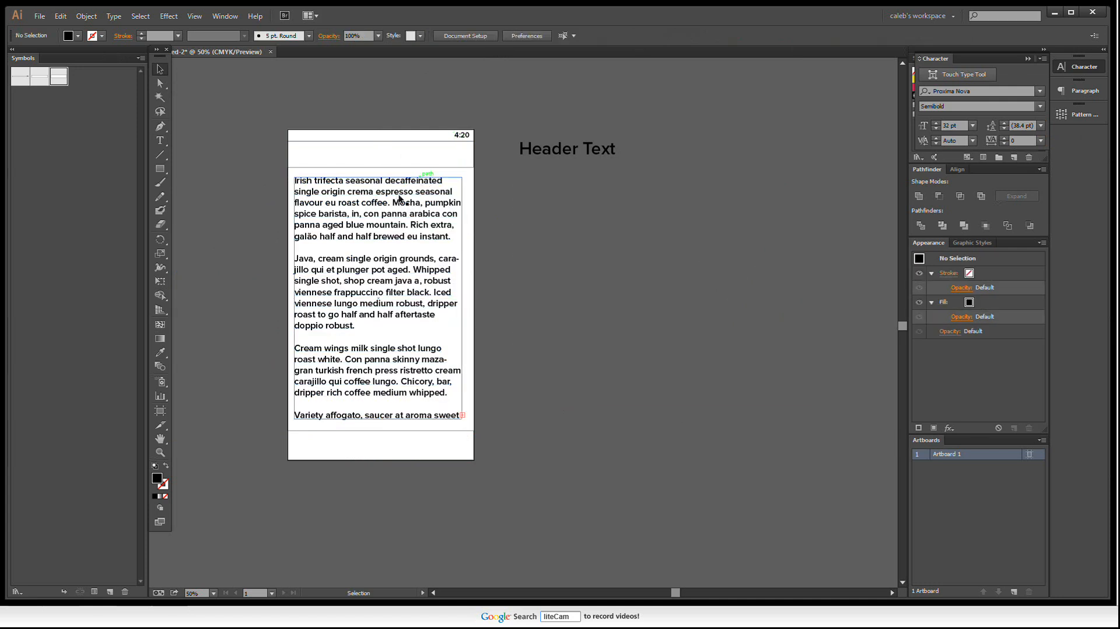
# Move the header text and the Coffee Ipsum paragraph frame off the artboard onto the empty canvas beside it
pyautogui.moveTo(398, 197); pyautogui.dragTo(254, 100)
pyautogui.click(702, 267)
pyautogui.scroll(-1, 703, 268)
pyautogui.click(435, 297)
pyautogui.scroll(1, 441, 300)
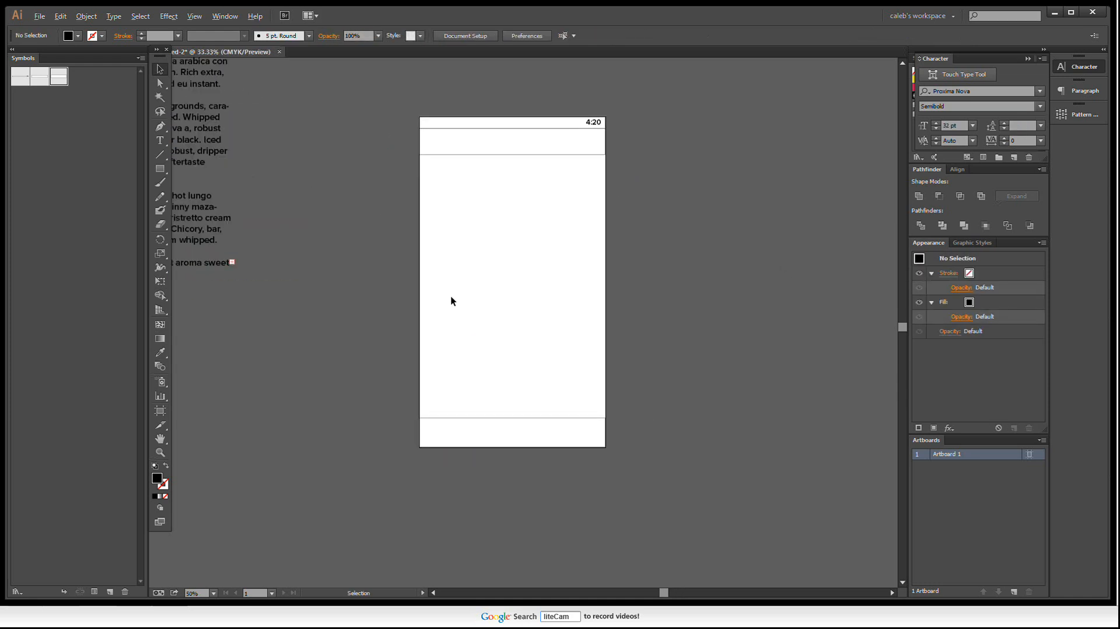
# Duplicate the artboard with its artwork three times in a row beside the original
pyautogui.scroll(-1, 451, 295)
pyautogui.click(158, 412)
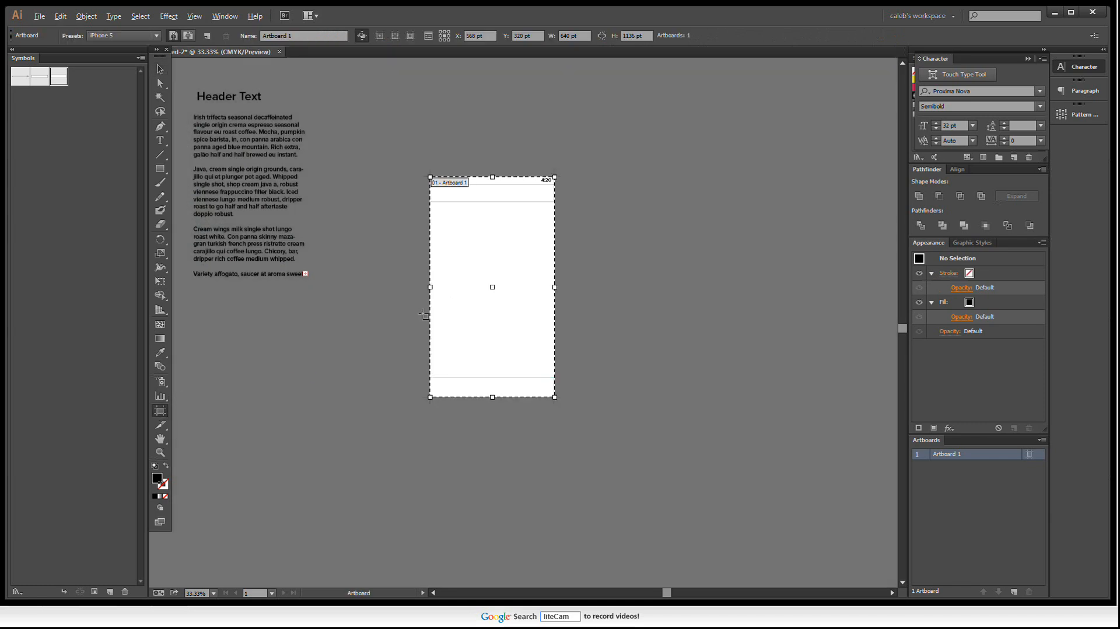
pyautogui.scroll(-2, 422, 311)
pyautogui.moveTo(464, 284); pyautogui.dragTo(725, 299)
pyautogui.click(161, 70)
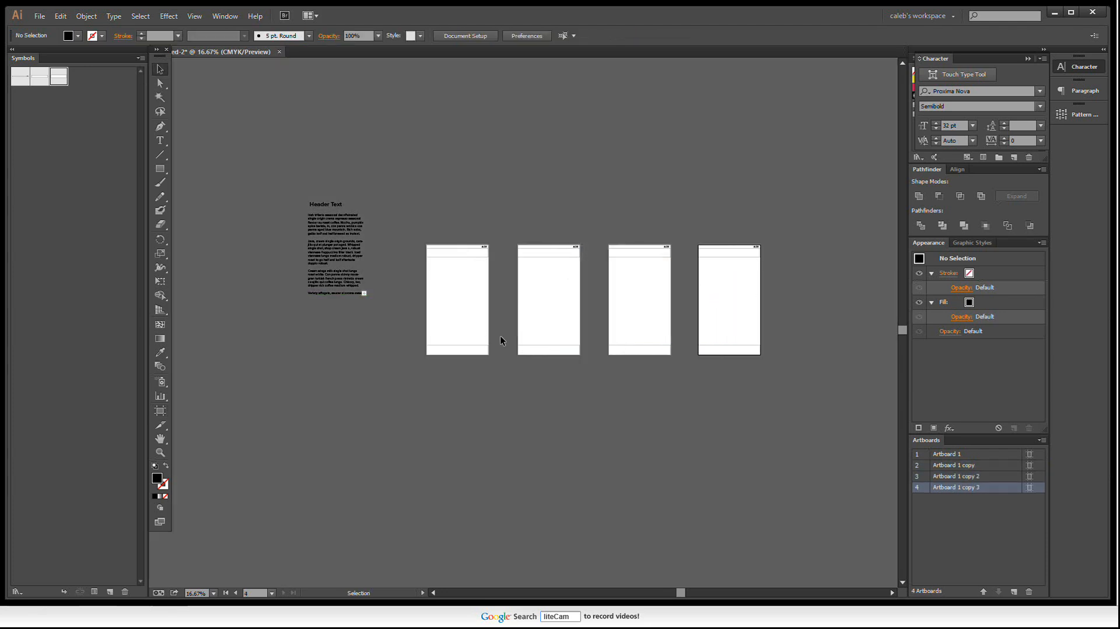
# Draw a black rectangle about 50 by 63 pt on the first artboard and place it in the bottom bar as an icon
pyautogui.click(464, 327)
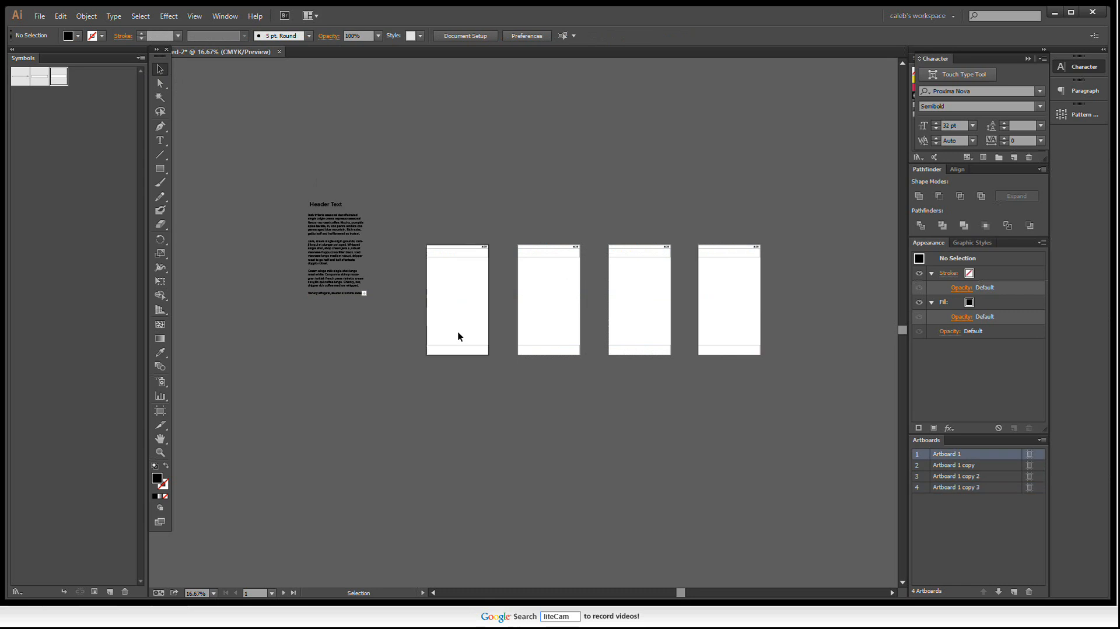
pyautogui.scroll(3, 458, 330)
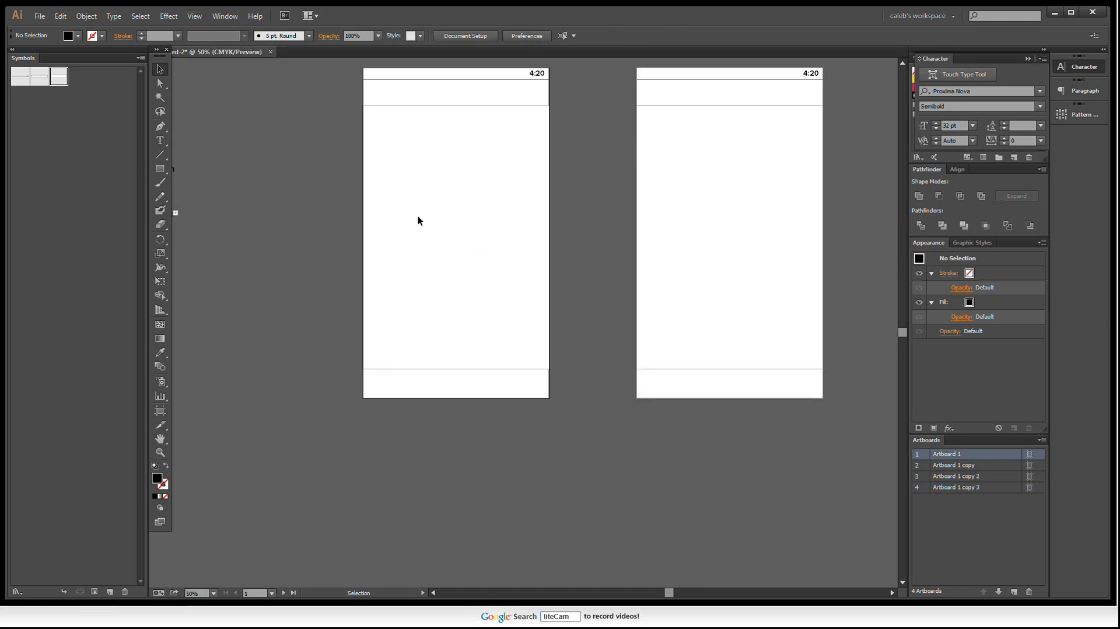
pyautogui.moveTo(160, 169); pyautogui.dragTo(202, 171)
pyautogui.moveTo(408, 300); pyautogui.dragTo(386, 429)
pyautogui.click(161, 71)
pyautogui.scroll(2, 429, 343)
pyautogui.moveTo(376, 370); pyautogui.dragTo(376, 418)
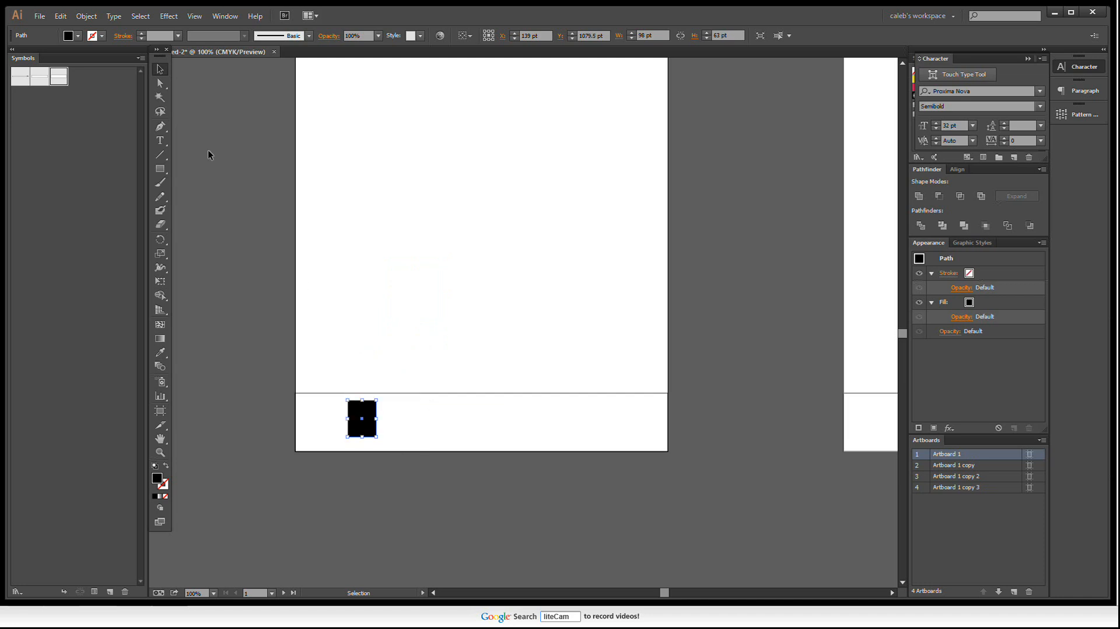
# Draw a star about 76 pt wide in the first artboard's bottom bar, with a second one beside it that is rotated
pyautogui.click(160, 169)
pyautogui.click(216, 224)
pyautogui.moveTo(432, 255); pyautogui.dragTo(575, 428)
pyautogui.click(160, 69)
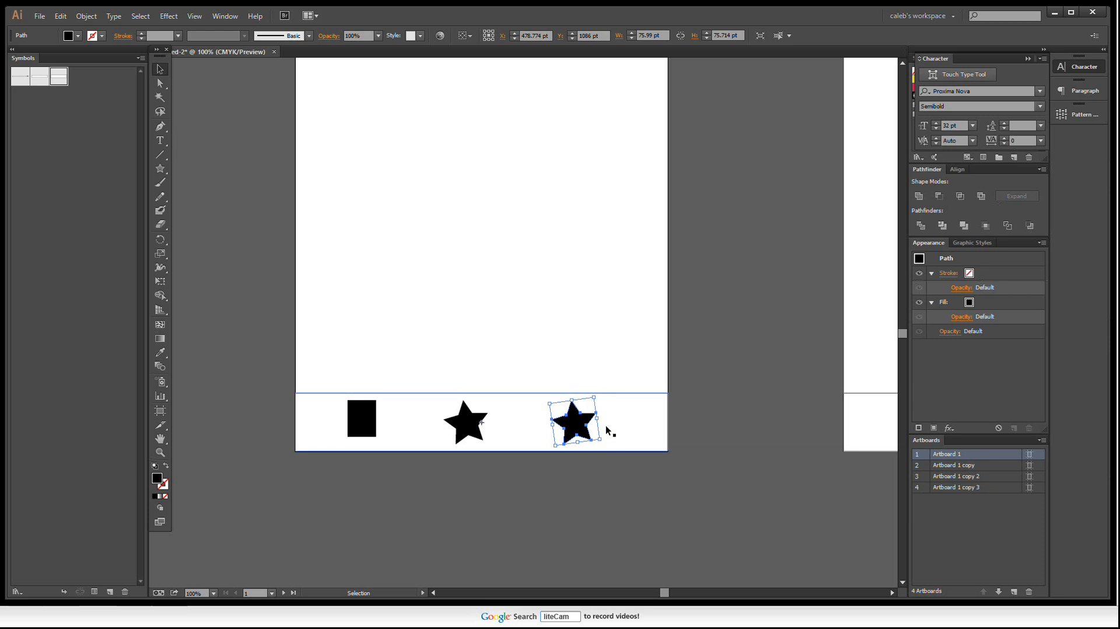
pyautogui.moveTo(605, 438); pyautogui.dragTo(540, 511)
pyautogui.click(579, 484)
# Copy the rectangle and two stars from the first artboard and paste them in place on the second artboard
pyautogui.hotkey('ctrl', '-')
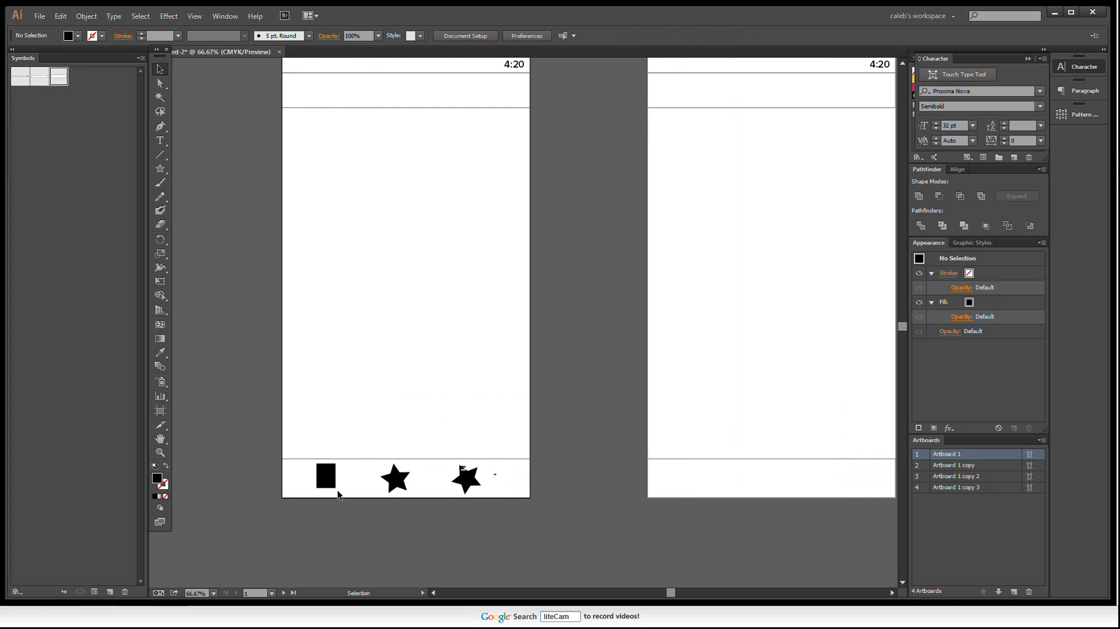
pyautogui.moveTo(279, 508); pyautogui.dragTo(517, 436)
pyautogui.keyDown('shift'); pyautogui.click(507, 491); pyautogui.keyUp('shift')
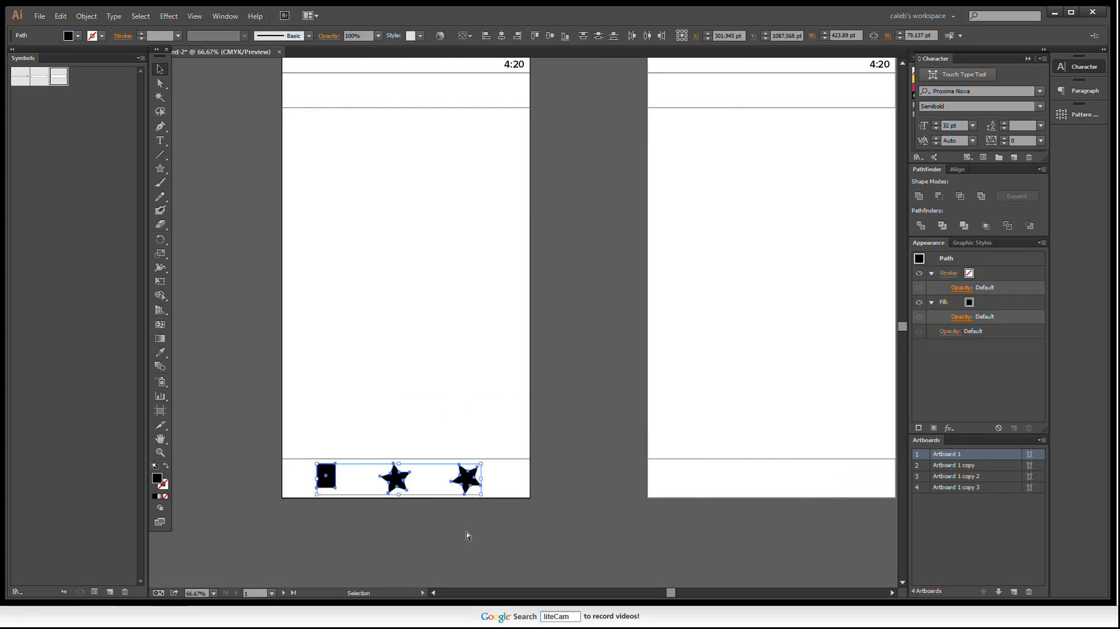
pyautogui.press('a')
pyautogui.press('v')
pyautogui.moveTo(699, 322); pyautogui.dragTo(487, 358)
pyautogui.click(554, 359)
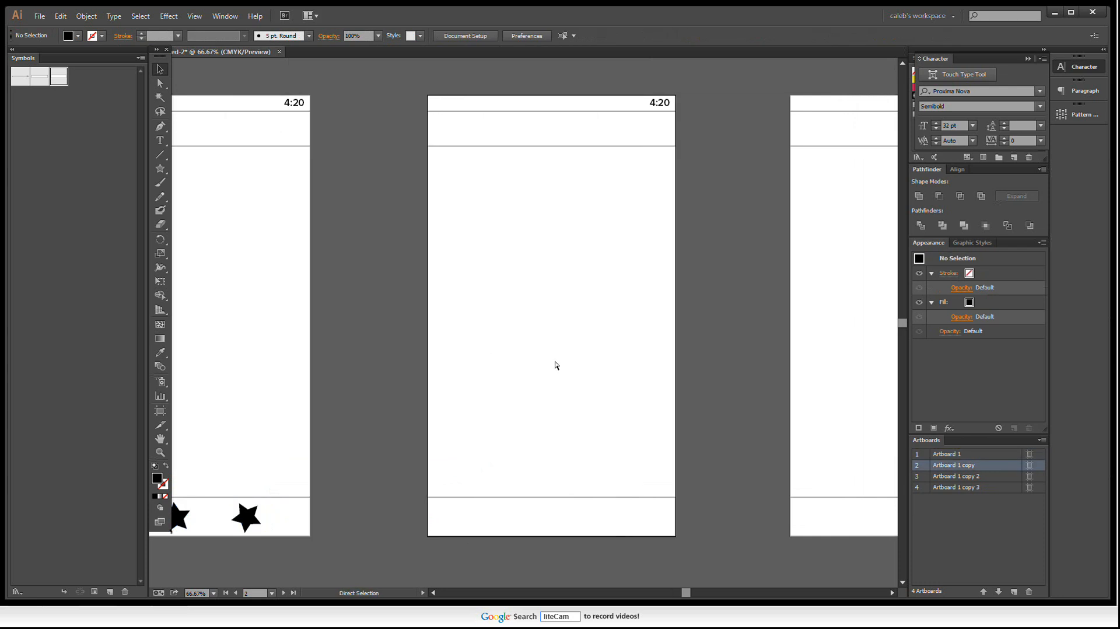
pyautogui.hotkey('ctrl', 'v')
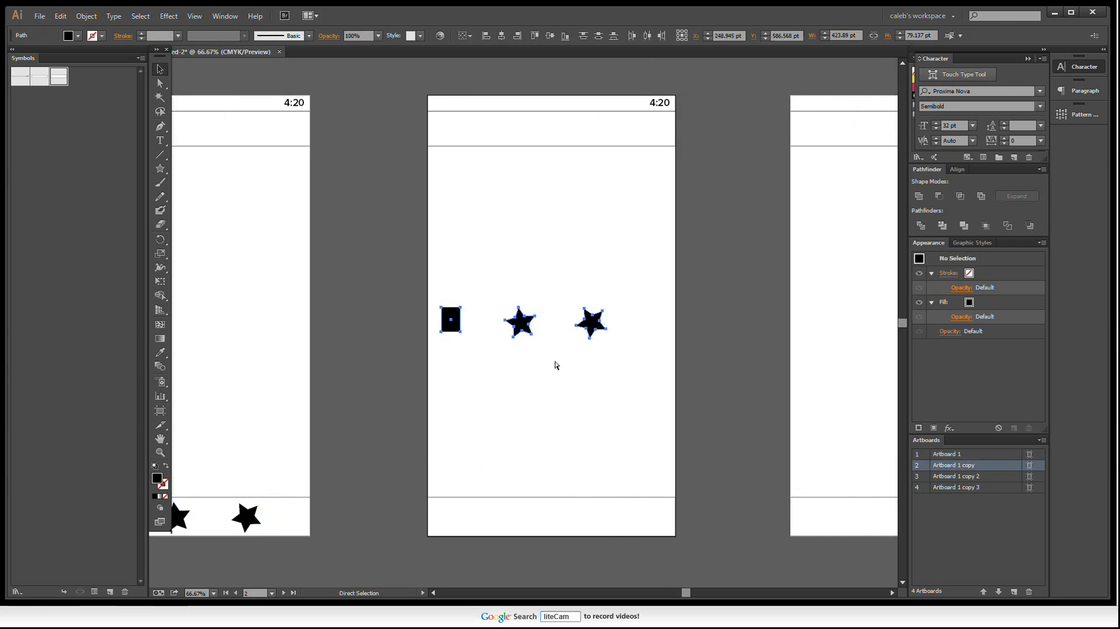
pyautogui.hotkey('ctrl', 'z')
pyautogui.hotkey('ctrl', 'shift', 'v')
# Paste the three icons in place on the third and fourth artboards
pyautogui.scroll(-3, 596, 373)
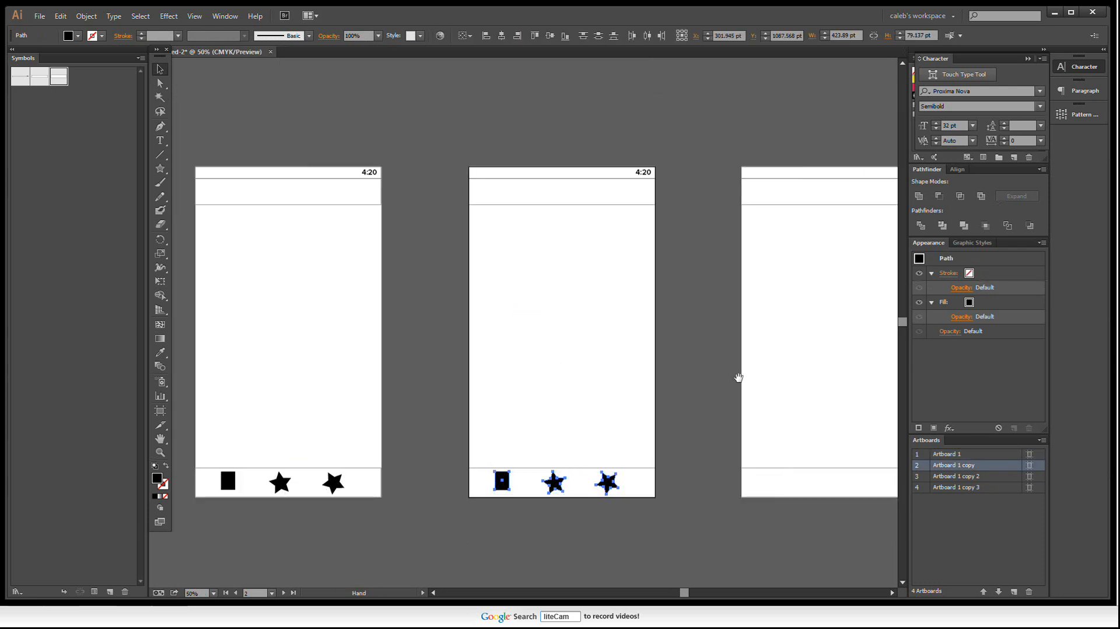
pyautogui.click(650, 362)
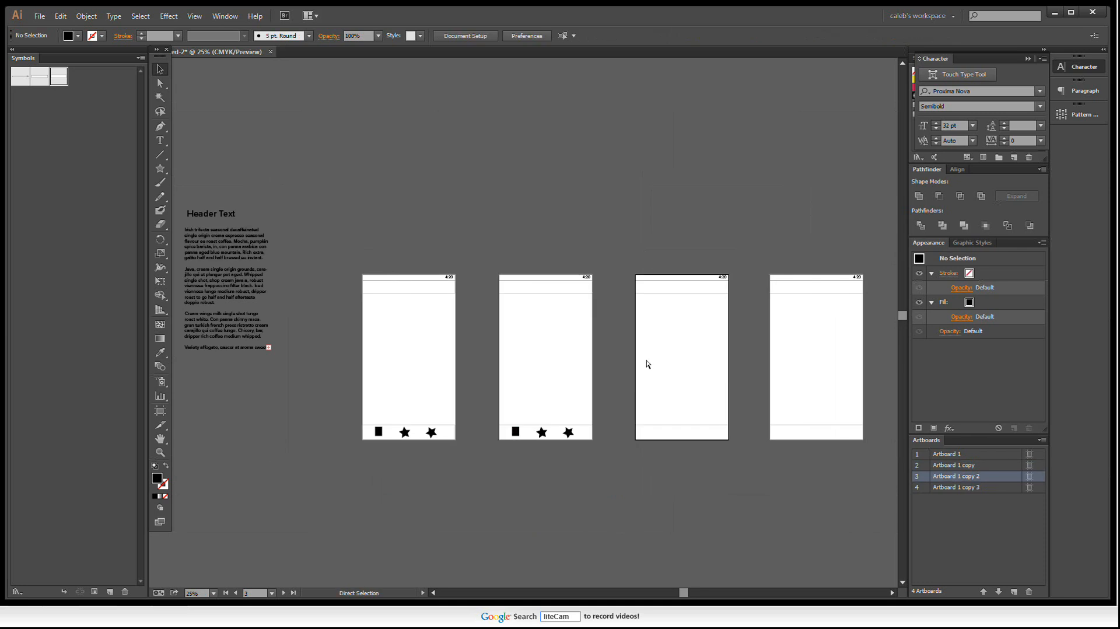
pyautogui.hotkey('ctrl', 'shift', 'v')
pyautogui.click(811, 367)
pyautogui.hotkey('ctrl', 'shift', 'v')
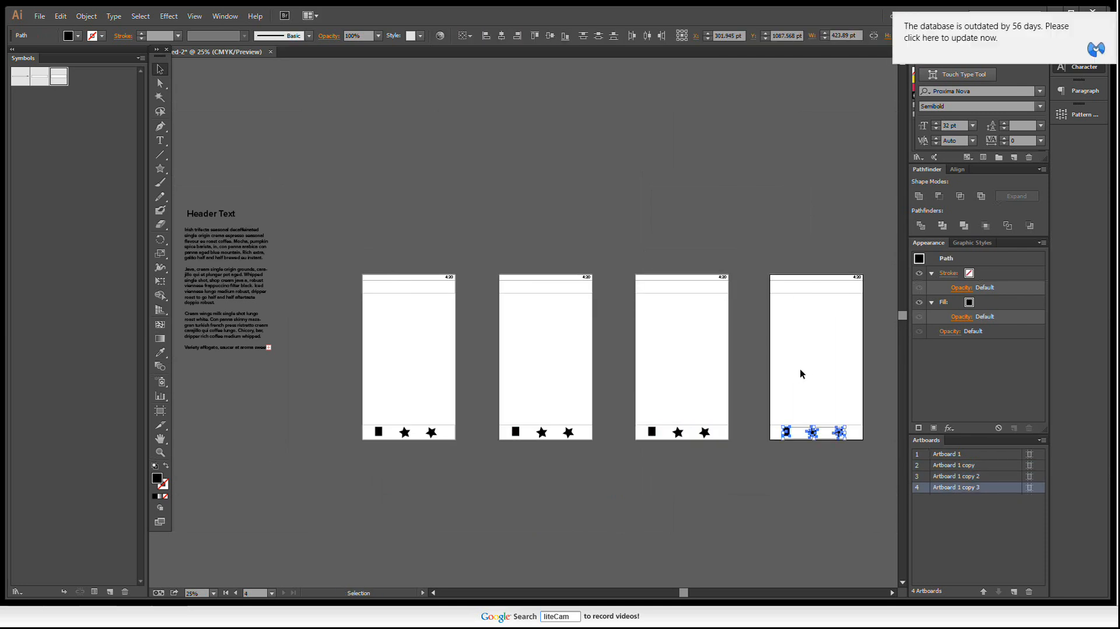
# Move the rectangle icon on the fourth artboard closer to the neighbouring star
pyautogui.hscroll(2, 737, 369)
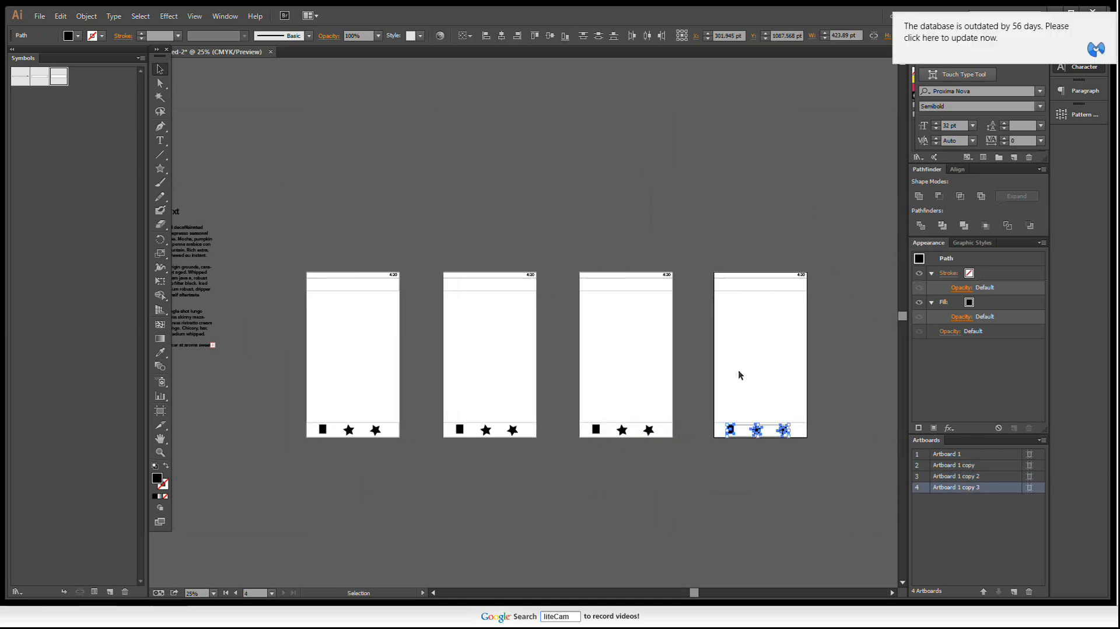
pyautogui.click(684, 496)
pyautogui.hscroll(5, 659, 481)
pyautogui.scroll(-1, 615, 427)
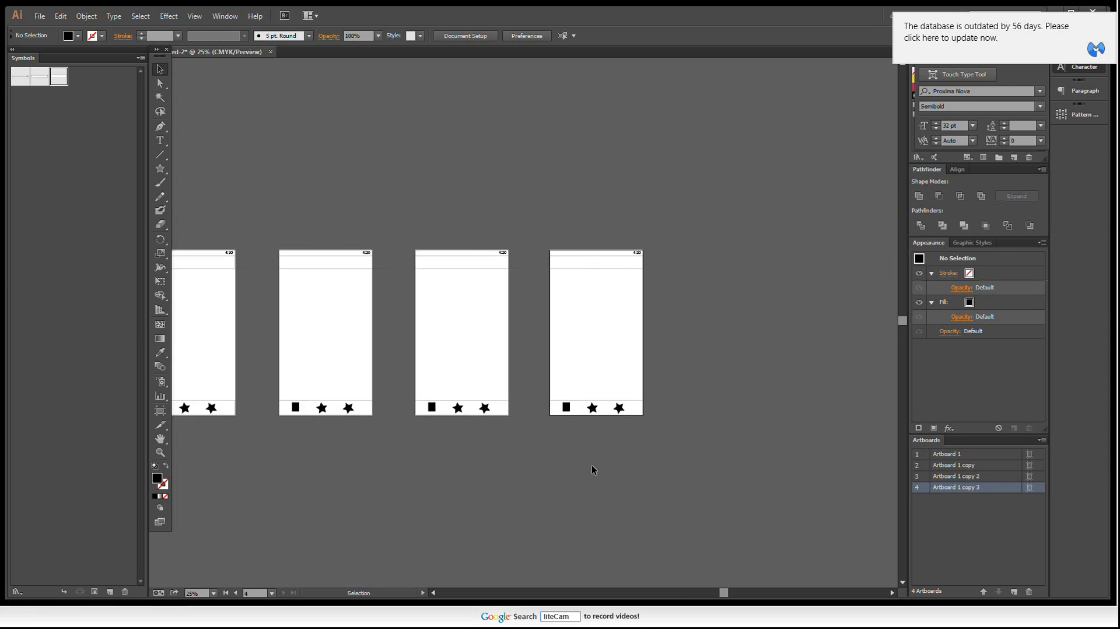
pyautogui.scroll(4, 586, 474)
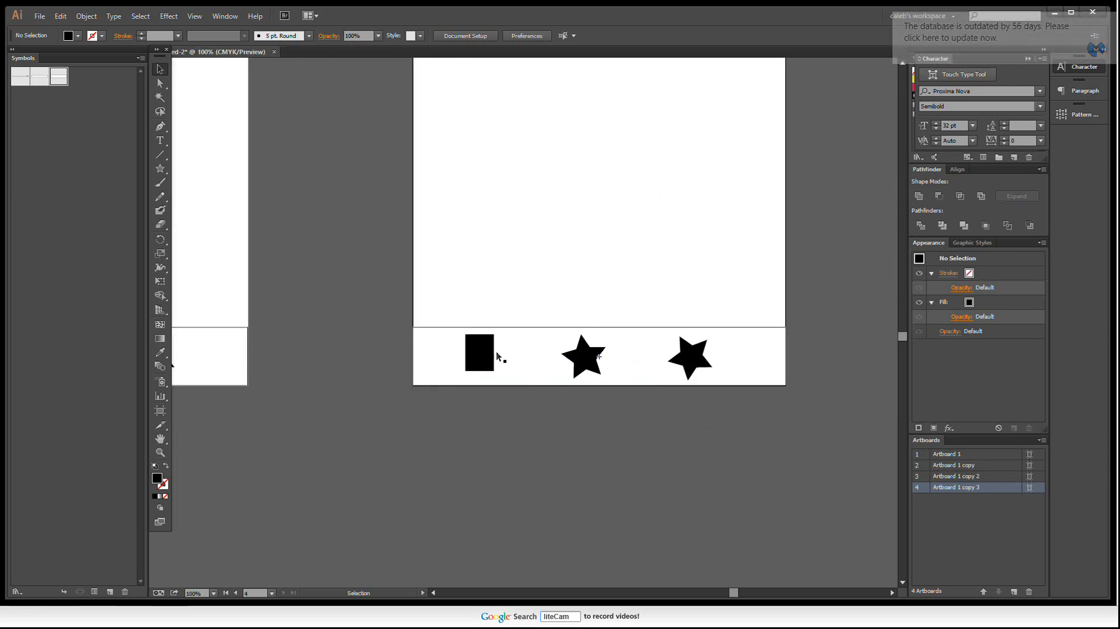
pyautogui.moveTo(482, 358); pyautogui.dragTo(528, 359)
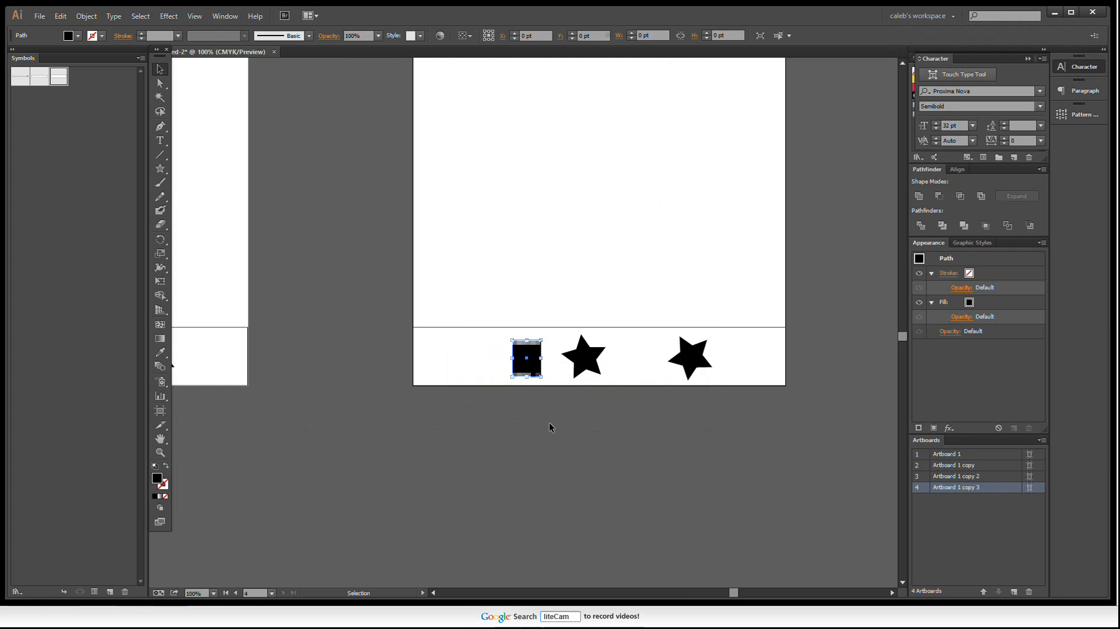
pyautogui.click(562, 457)
pyautogui.scroll(-4, 561, 465)
pyautogui.scroll(3, 562, 433)
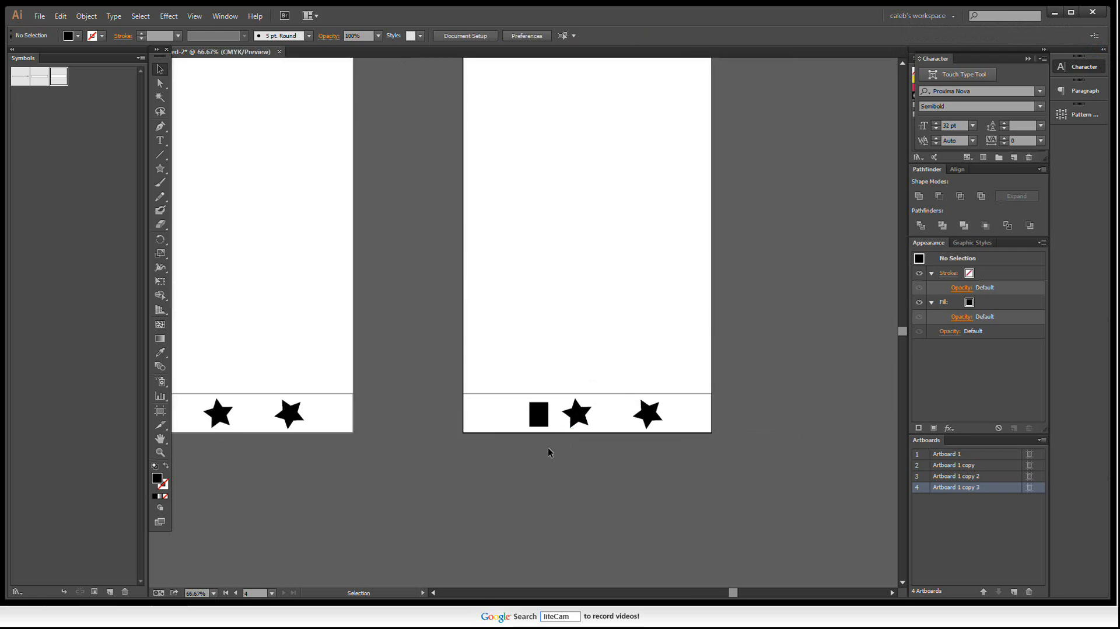
pyautogui.moveTo(486, 463); pyautogui.dragTo(774, 436)
pyautogui.scroll(-2, 562, 485)
pyautogui.keyDown('shift'); pyautogui.click(653, 470); pyautogui.keyUp('shift')
pyautogui.moveTo(541, 460); pyautogui.dragTo(636, 440)
pyautogui.moveTo(493, 462); pyautogui.dragTo(593, 421)
pyautogui.keyDown('shift'); pyautogui.click(575, 441); pyautogui.keyUp('shift')
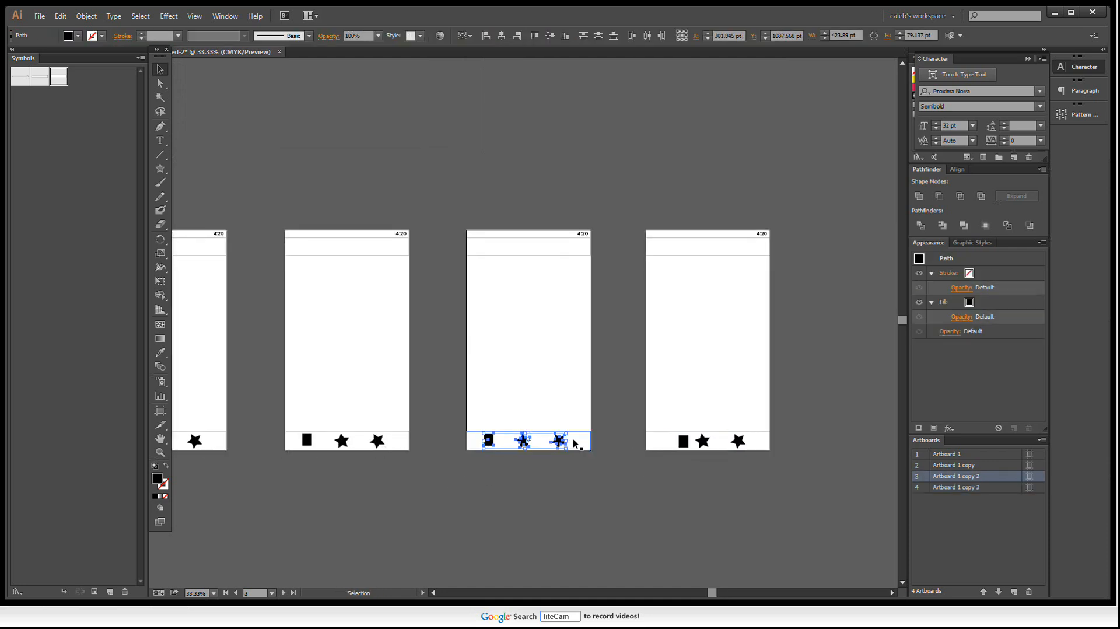
pyautogui.press('Delete')
pyautogui.hotkey('ctrl', 'f')
pyautogui.moveTo(443, 355); pyautogui.dragTo(583, 349)
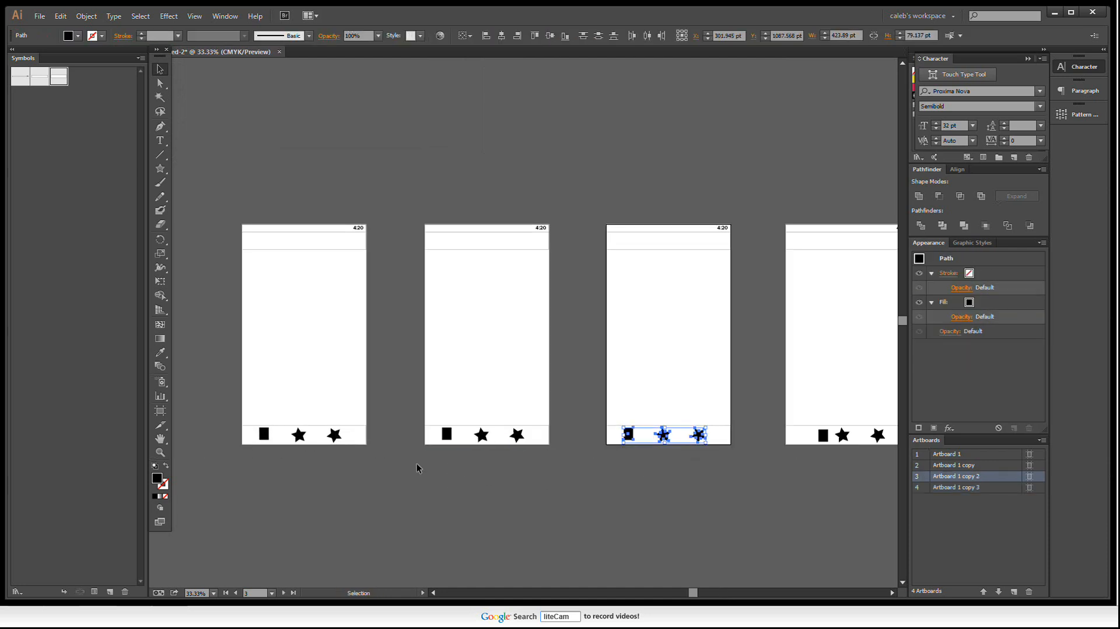
# Cut the three icons from the second artboard's bottom bar, leaving the bar itself in place
pyautogui.moveTo(375, 479); pyautogui.dragTo(596, 410)
pyautogui.keyDown('shift'); pyautogui.click(528, 446); pyautogui.keyUp('shift')
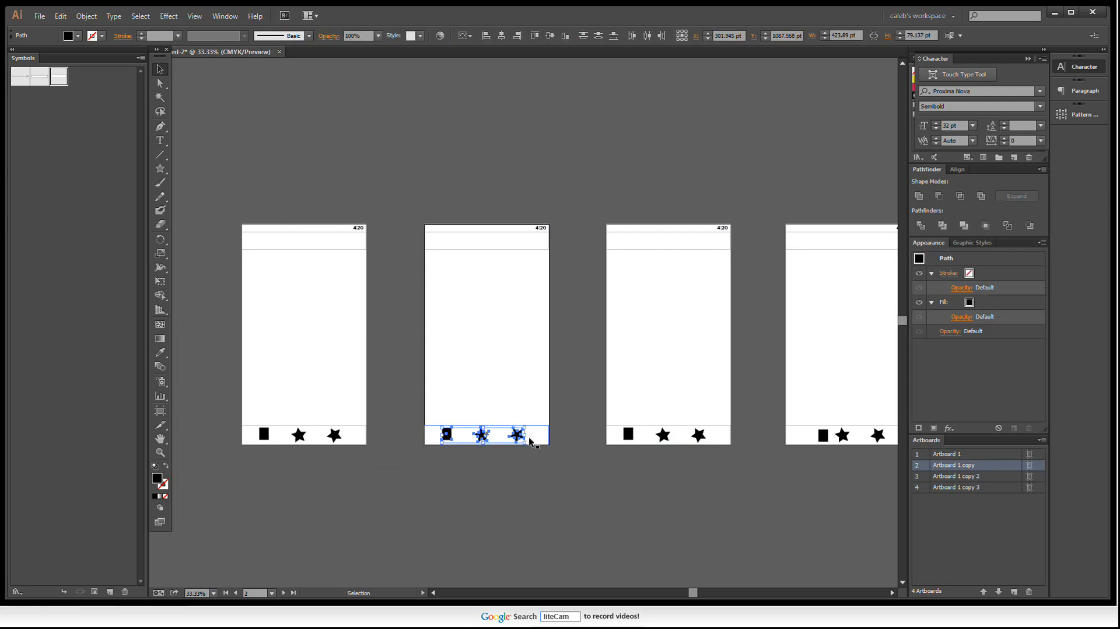
pyautogui.press('Delete')
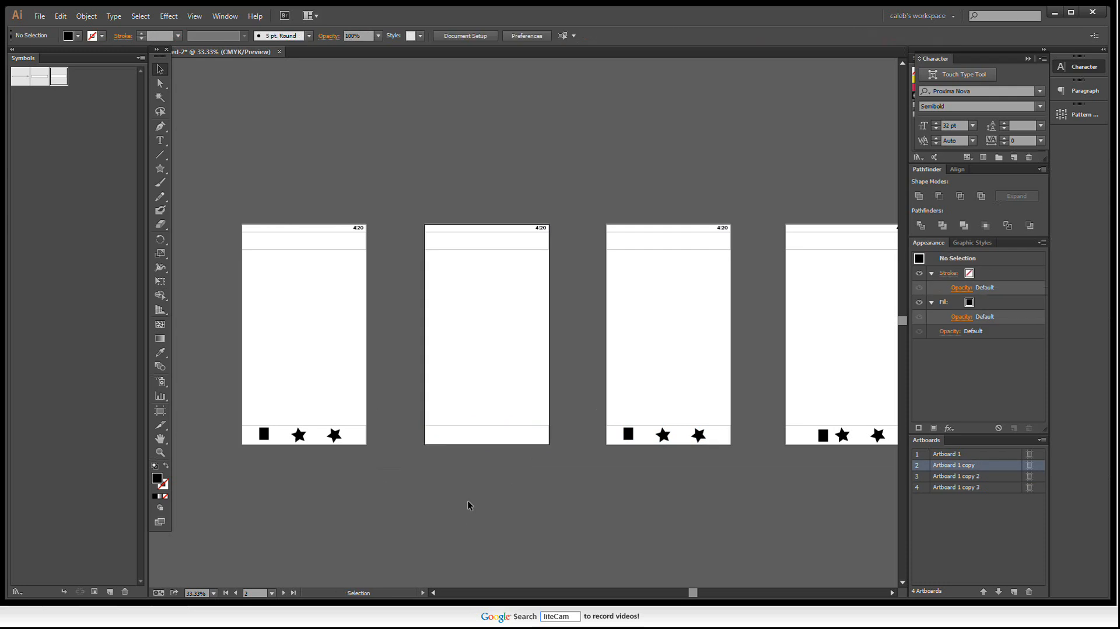
# Open the bottom Nav symbol for editing, paste the three icons in place inside it, and exit symbol editing
pyautogui.keyDown('alt'); pyautogui.scroll(2, 482, 456); pyautogui.keyUp('alt')
pyautogui.doubleClick(495, 401)
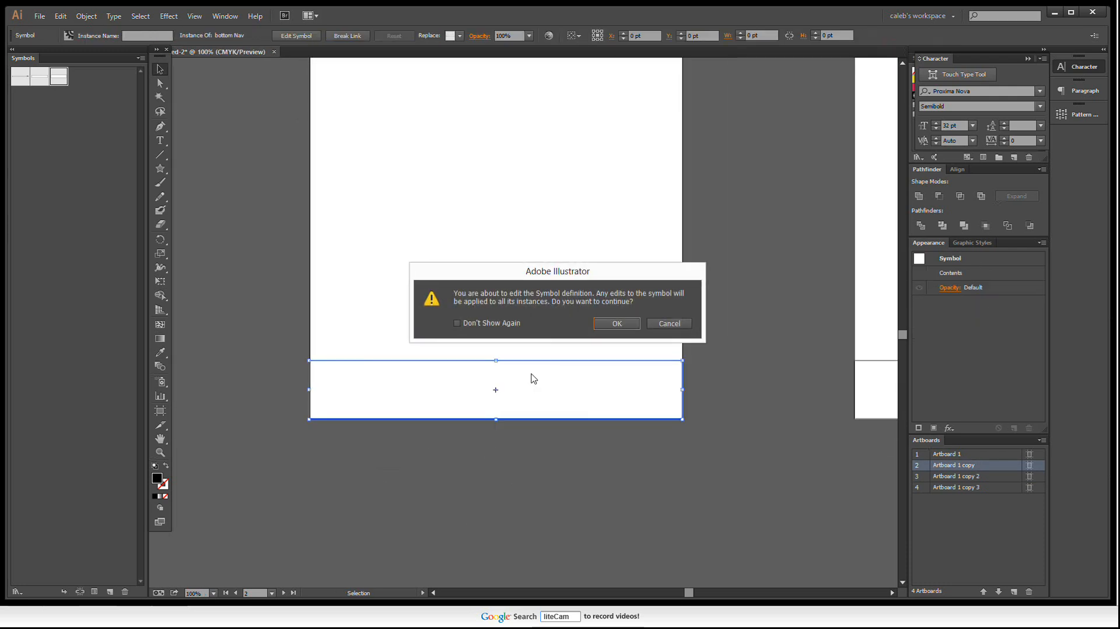
pyautogui.click(610, 322)
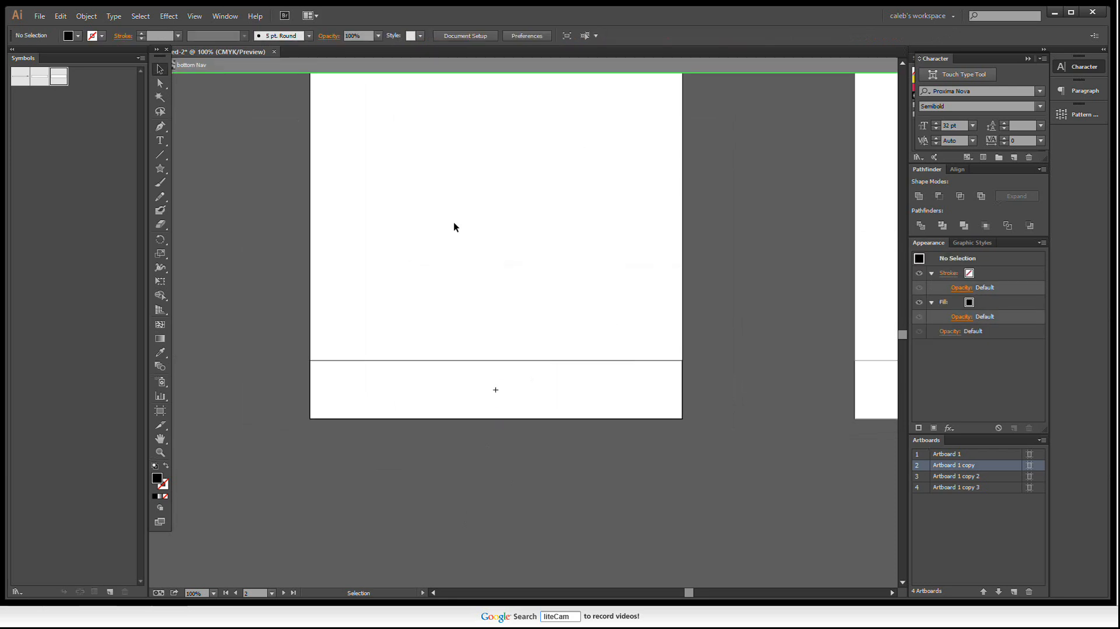
pyautogui.hotkey('ctrl', 'f')
pyautogui.doubleClick(624, 237)
pyautogui.keyDown('alt'); pyautogui.scroll(-1, 624, 246); pyautogui.keyUp('alt')
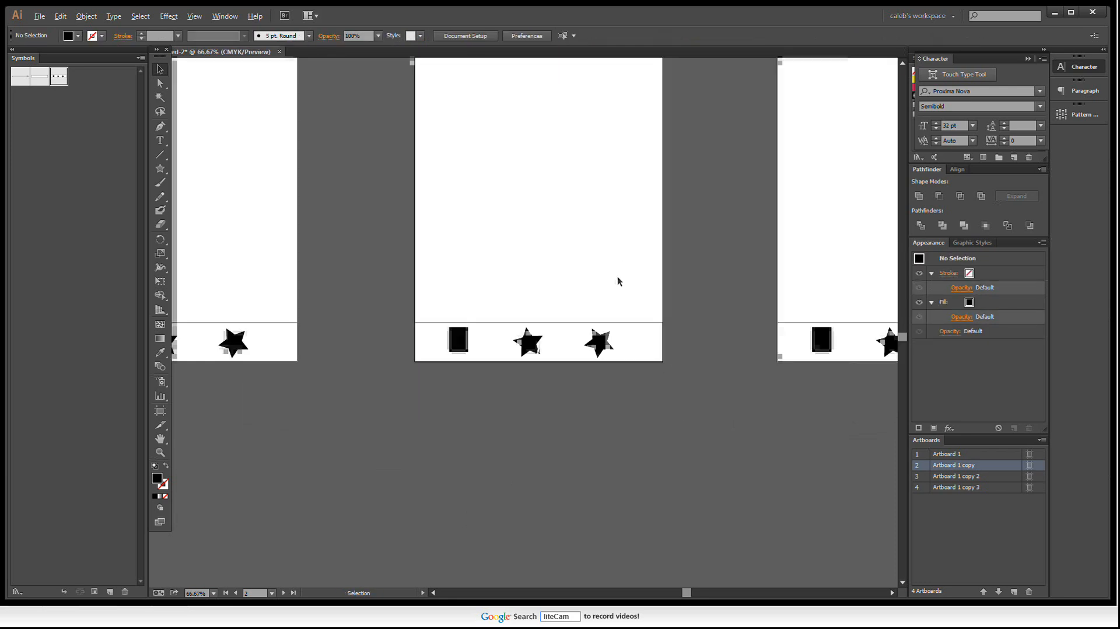
# Delete the loose icons lying over the bottom bars of the third and fourth artboards
pyautogui.keyDown('alt'); pyautogui.scroll(-2, 617, 276); pyautogui.keyUp('alt')
pyautogui.moveTo(720, 310); pyautogui.dragTo(480, 387)
pyautogui.moveTo(448, 425); pyautogui.dragTo(747, 380)
pyautogui.click(570, 392)
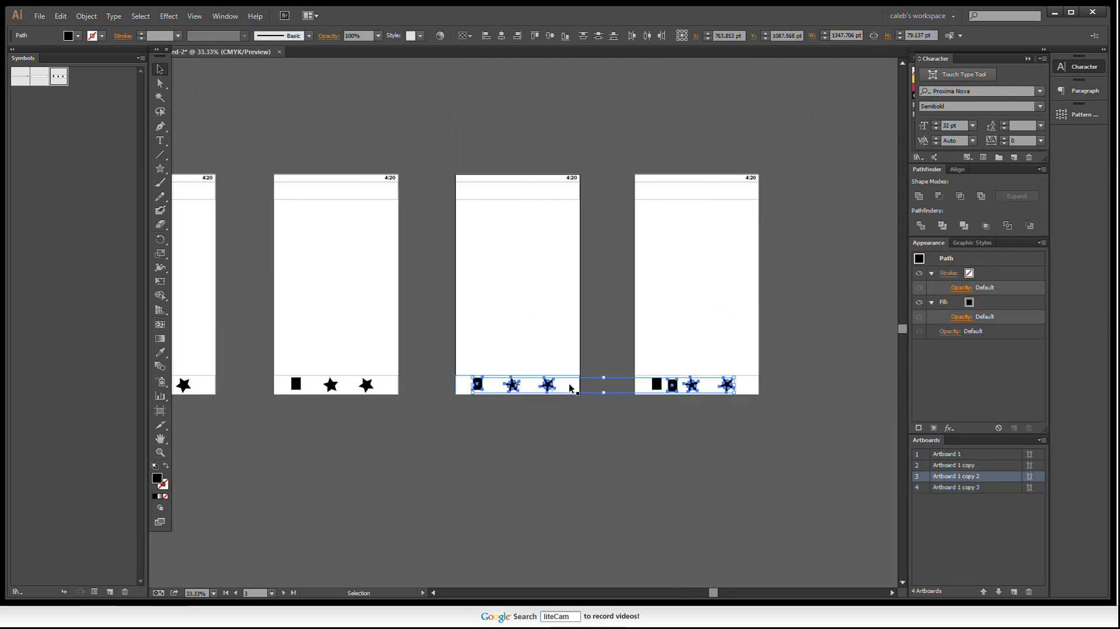
pyautogui.press('Delete')
# Delete the loose rectangle and star icons from the first artboard without removing its bottom bar symbol
pyautogui.moveTo(390, 360); pyautogui.dragTo(633, 363)
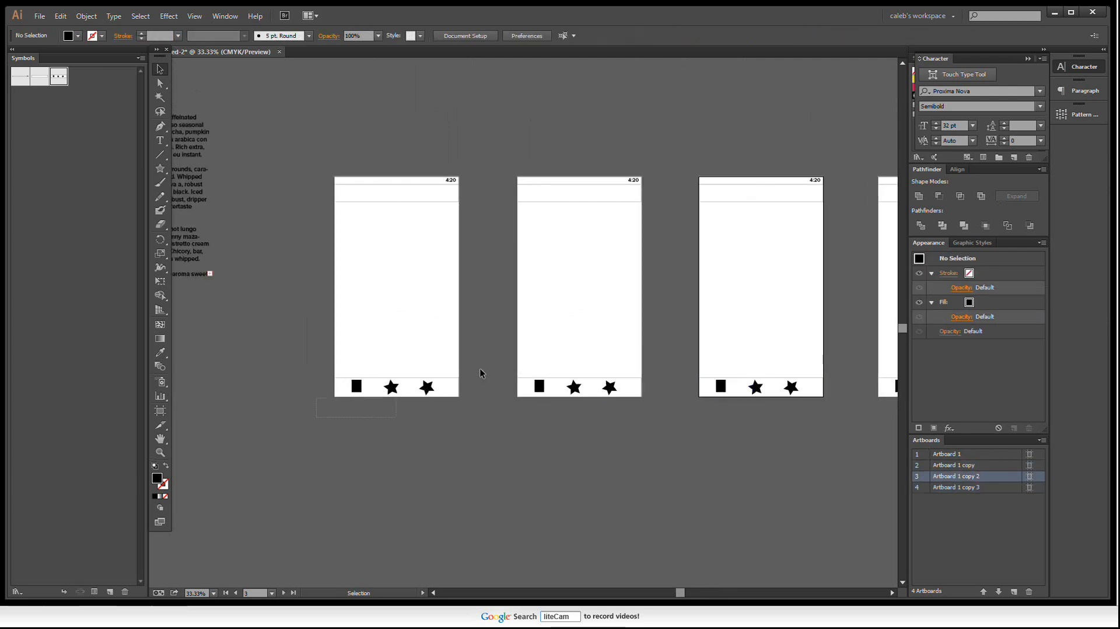
pyautogui.moveTo(316, 417); pyautogui.dragTo(480, 369)
pyautogui.keyDown('shift'); pyautogui.click(450, 392); pyautogui.keyUp('shift')
pyautogui.press('Delete')
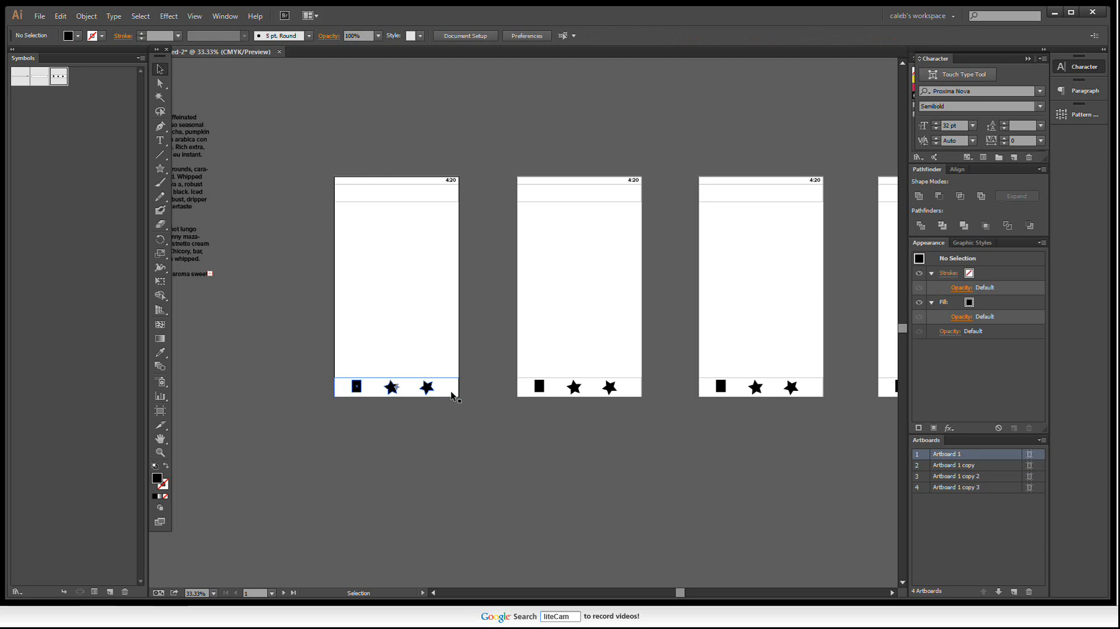
# Move the header text from the canvas onto the first artboard, below the navigation bar
pyautogui.scroll(-1, 533, 453)
pyautogui.moveTo(590, 448); pyautogui.dragTo(499, 453)
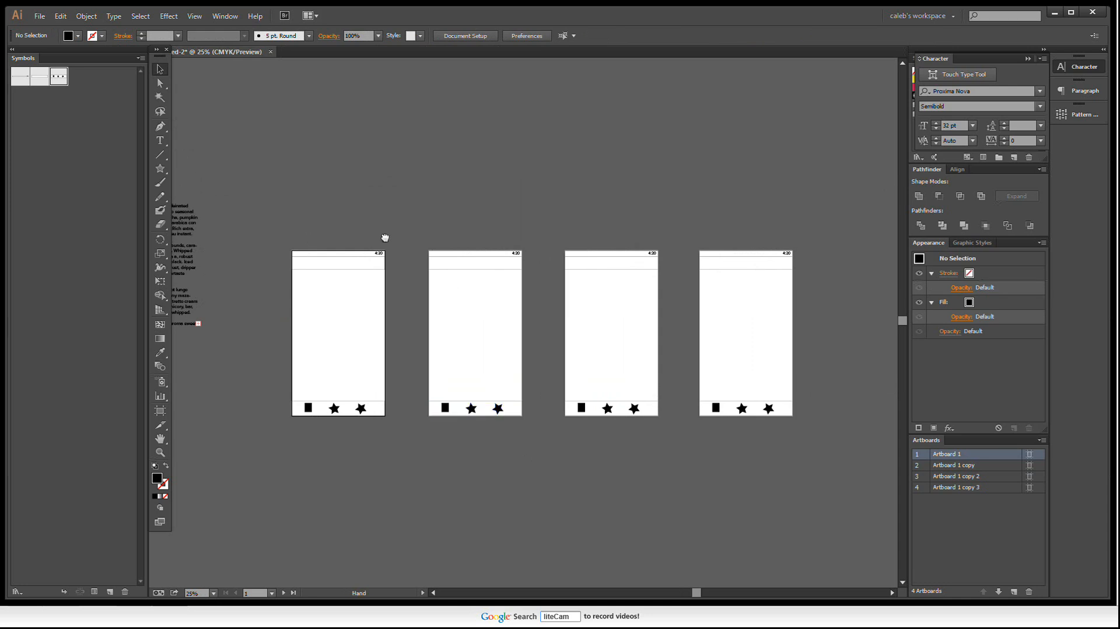
pyautogui.moveTo(383, 238); pyautogui.dragTo(584, 227)
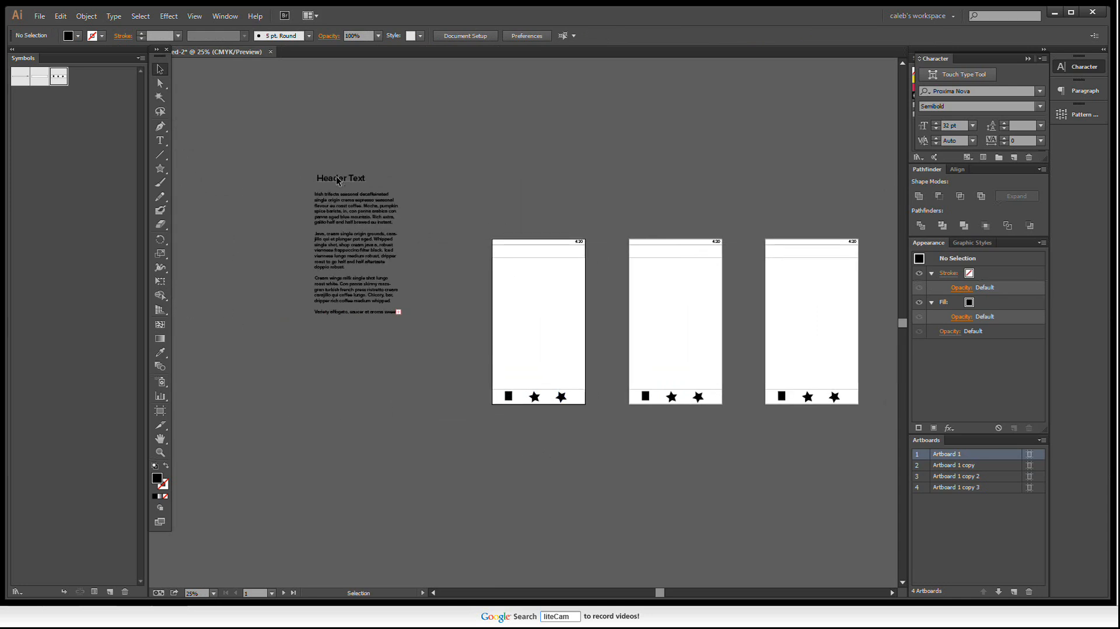
pyautogui.moveTo(337, 181); pyautogui.dragTo(533, 292)
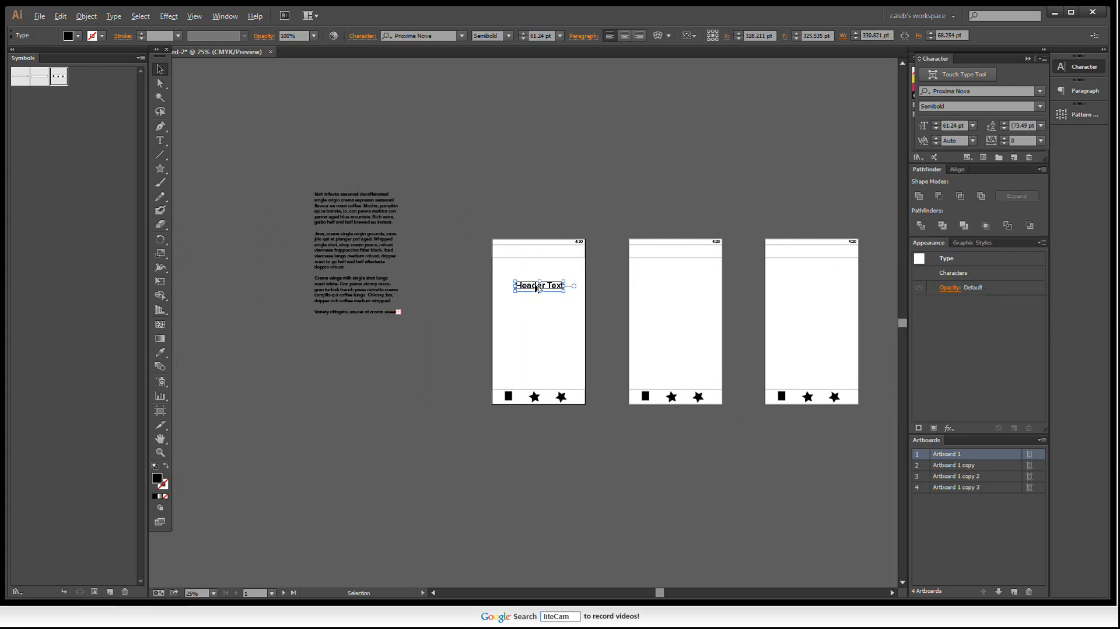
# Replace the header's wording on the first artboard with "Rick Time"
pyautogui.hotkey('ctrl', '=')
pyautogui.doubleClick(536, 288)
pyautogui.hotkey('ctrl', 'a')
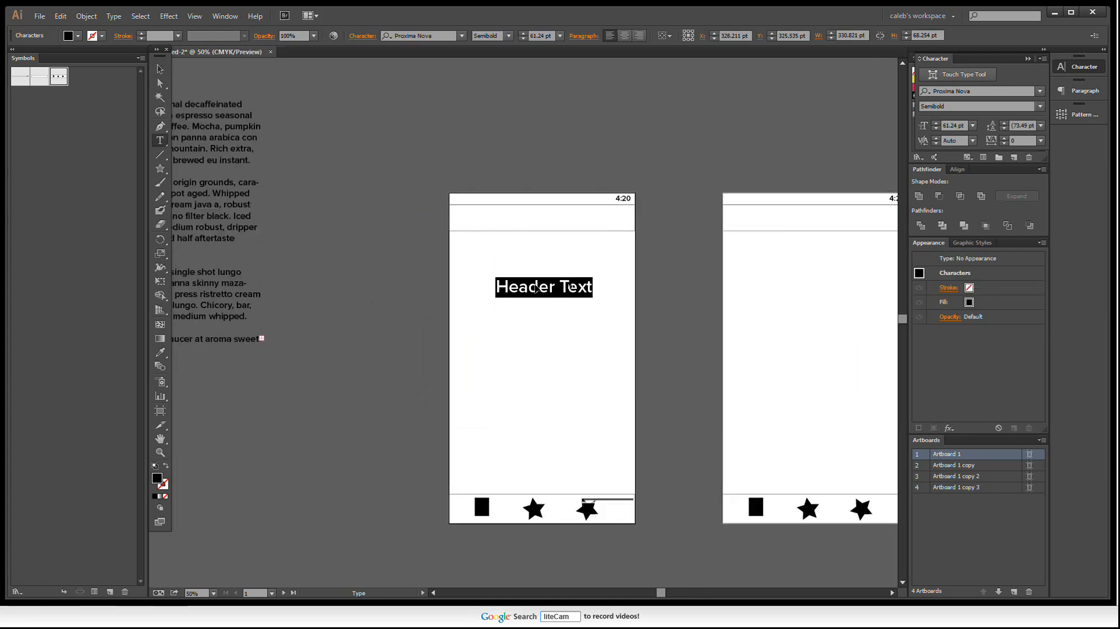
pyautogui.write('Rick')
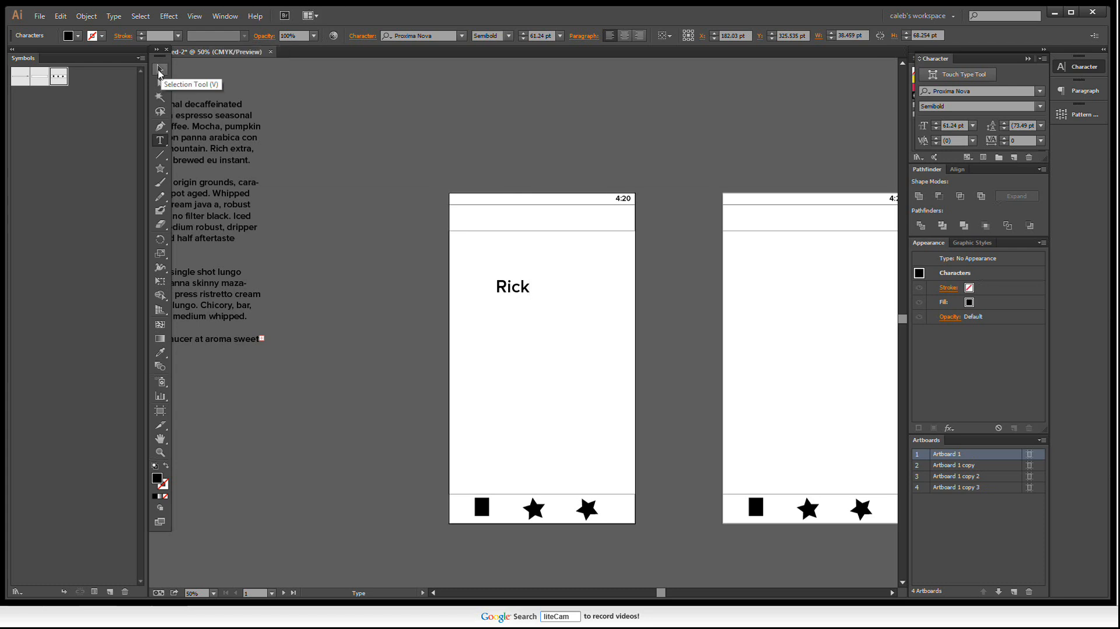
pyautogui.write(' Time')
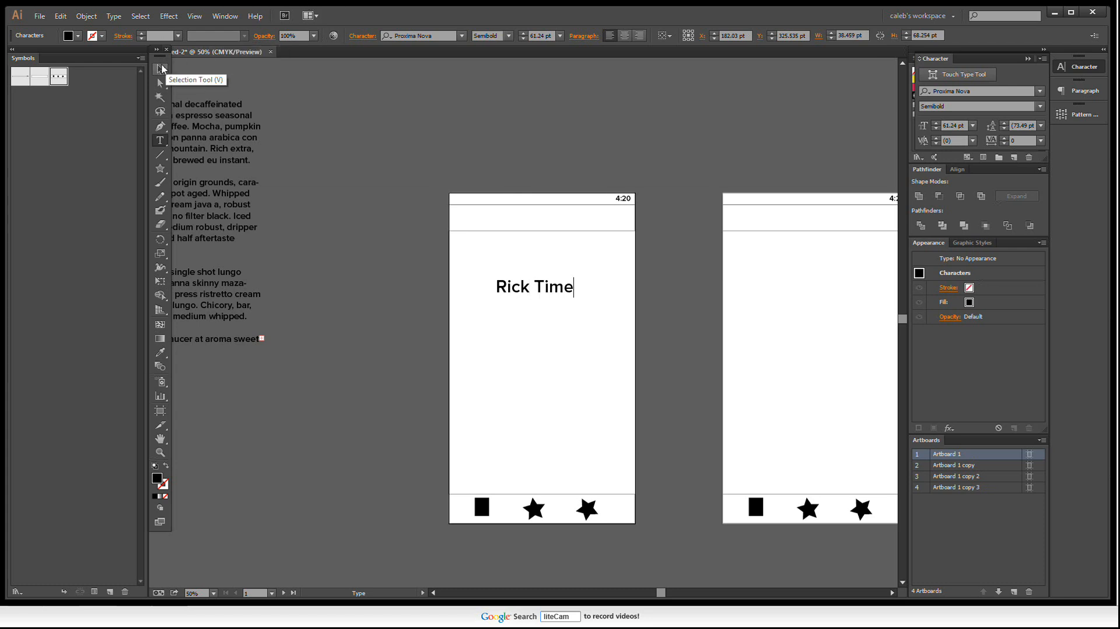
# Move the "Rick Time" header up into the navigation bar of the first artboard and copy it
pyautogui.click(174, 69)
pyautogui.click(512, 349)
pyautogui.moveTo(563, 291); pyautogui.dragTo(562, 209)
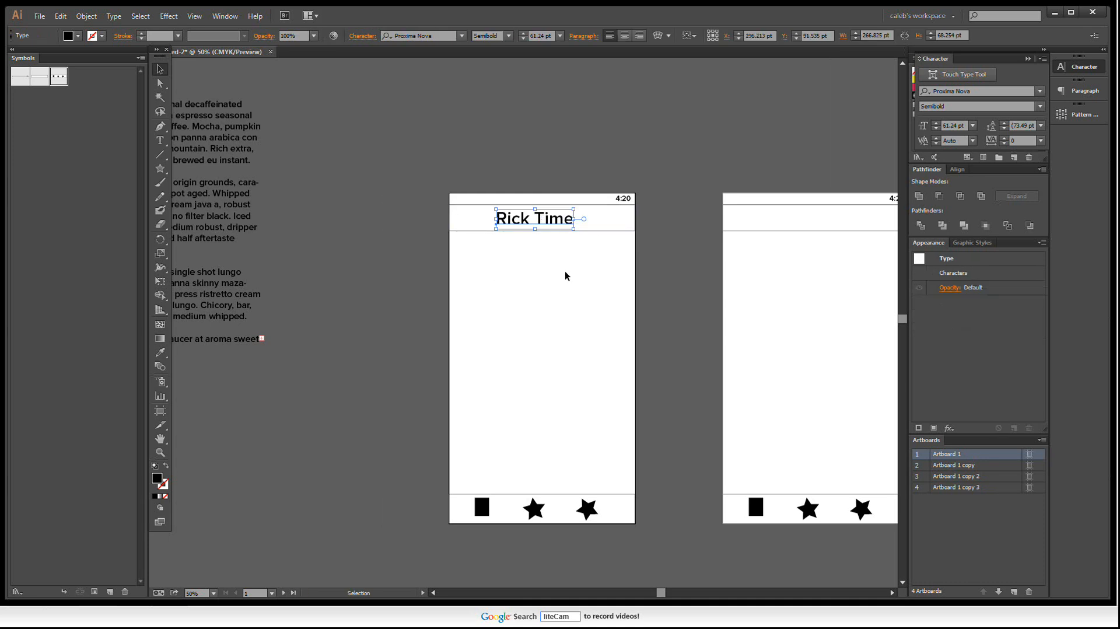
pyautogui.hotkey('ctrl', 'c')
pyautogui.moveTo(536, 333); pyautogui.dragTo(247, 355)
pyautogui.scroll(-1, 501, 330)
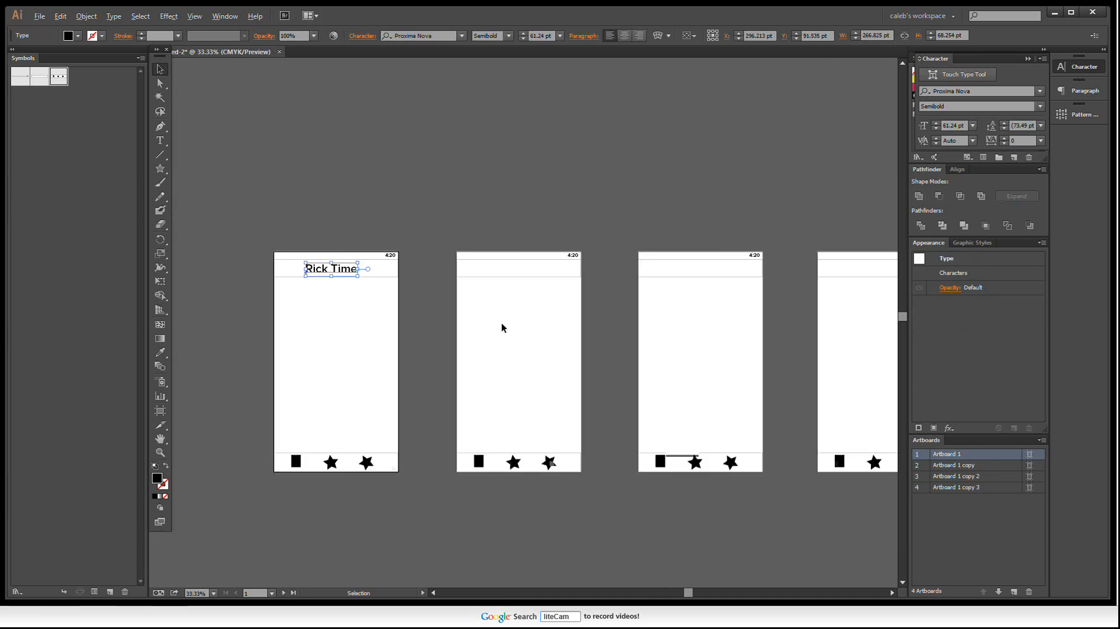
pyautogui.click(502, 324)
# Set the "Rick Time" header's font size to 64 pt, calculated as 32*2
pyautogui.click(327, 270)
pyautogui.click(538, 35)
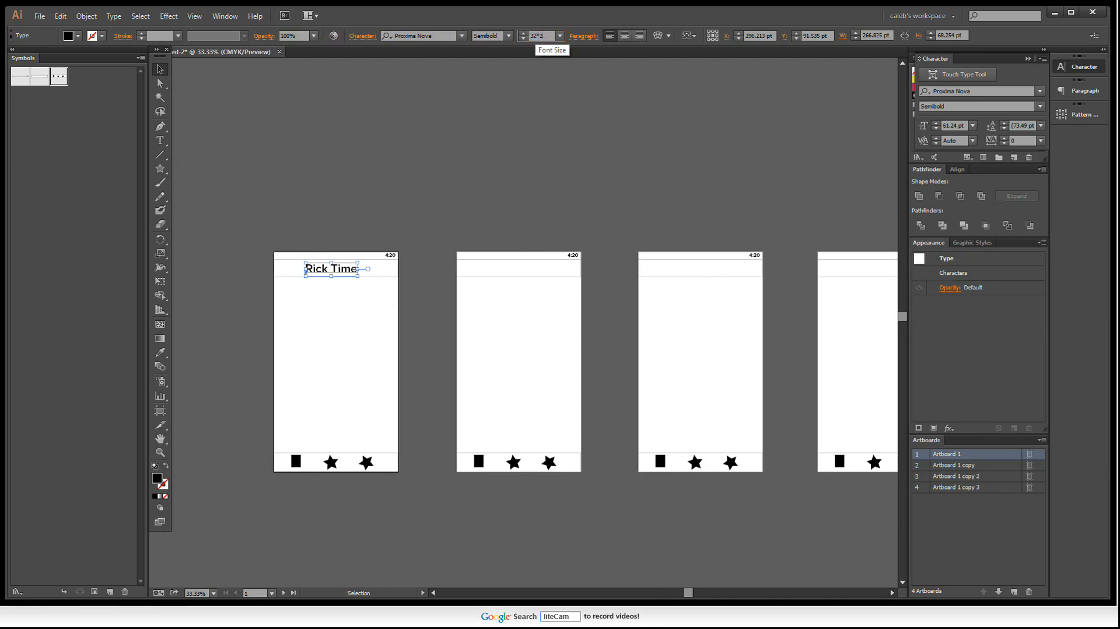
pyautogui.press('Return')
# Set all of the "Rick Time" header text to 46 pt, calculated as 23*2
pyautogui.scroll(2, 306, 259)
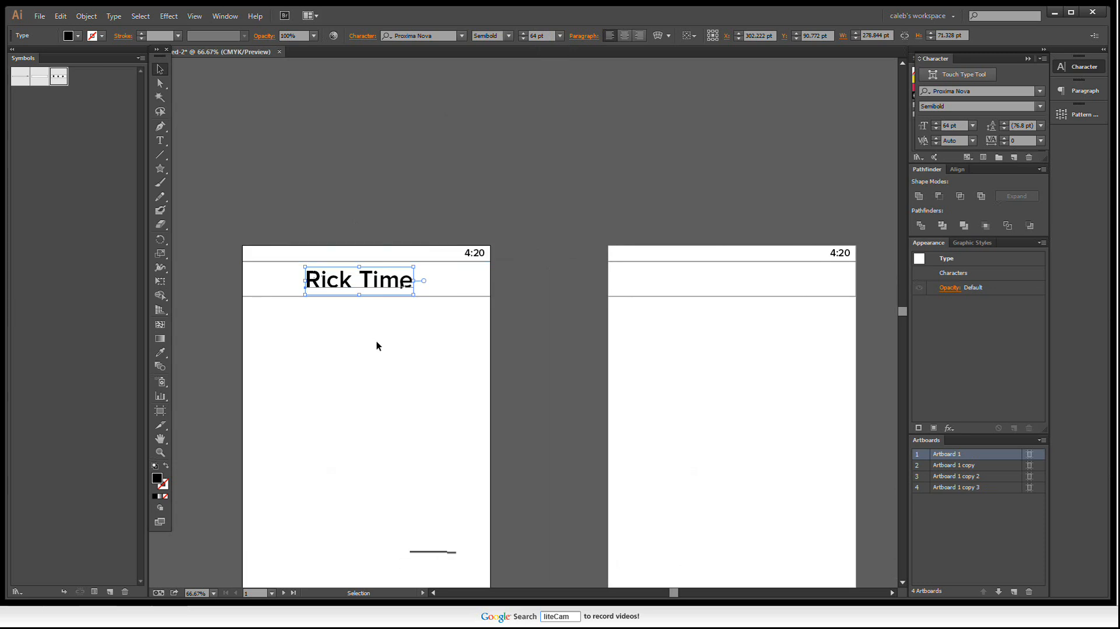
pyautogui.click(377, 342)
pyautogui.click(393, 278)
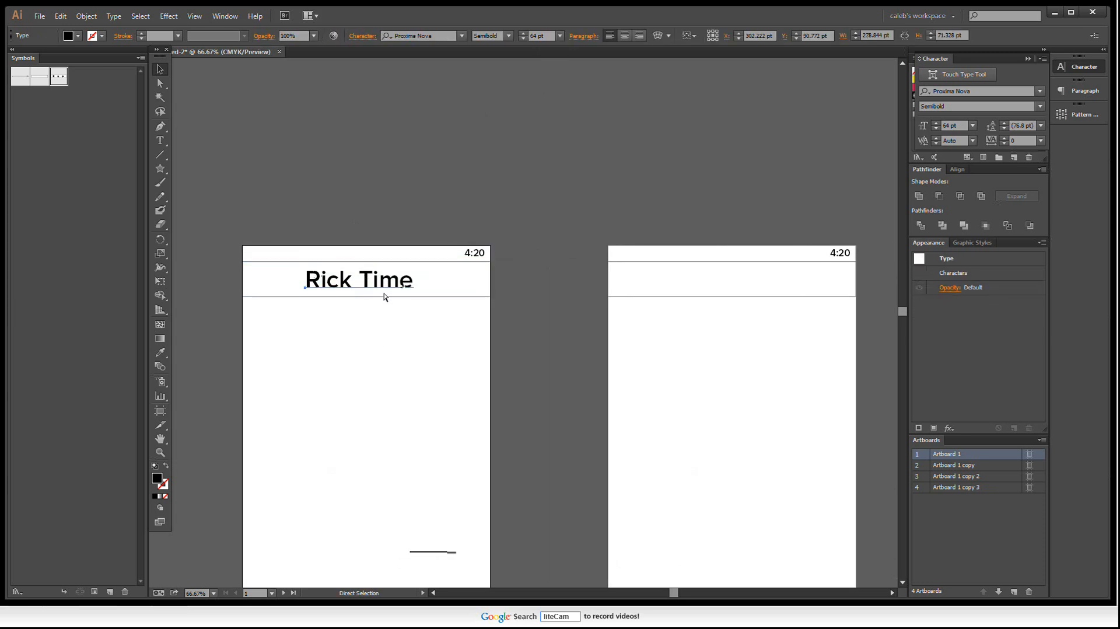
pyautogui.doubleClick(389, 282)
pyautogui.hotkey('ctrl', 'a')
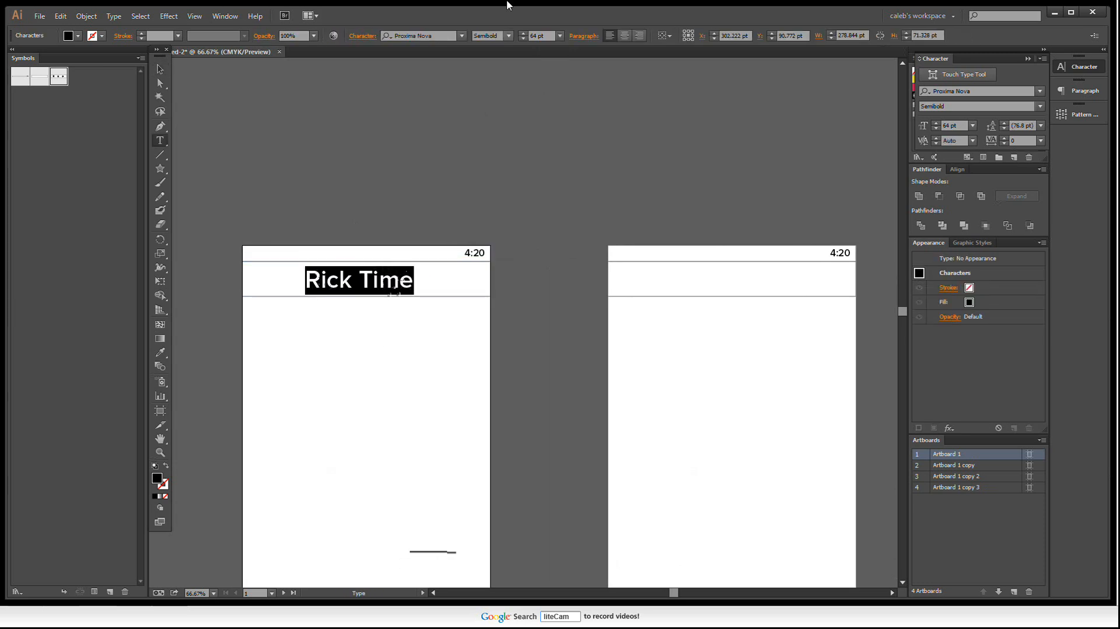
pyautogui.click(547, 36)
pyautogui.write('23*2')
pyautogui.press('Return')
pyautogui.click(385, 361)
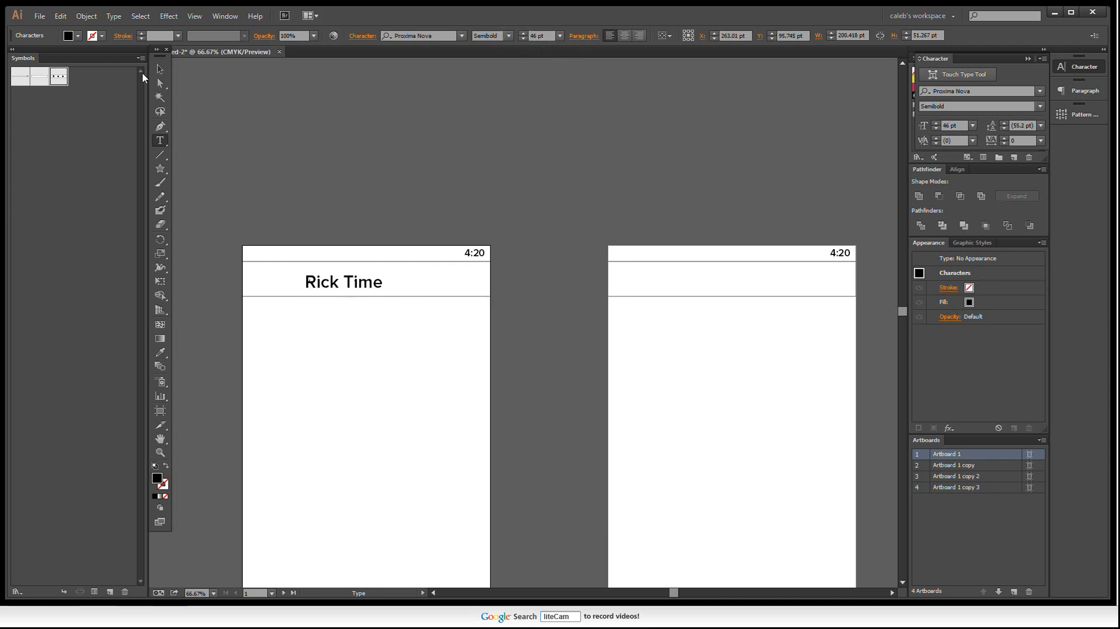
# Reposition the resized header so it sits centered within the first artboard's navigation bar
pyautogui.click(160, 69)
pyautogui.click(282, 345)
pyautogui.moveTo(349, 287)
pyautogui.mouseDown()
pyautogui.moveTo(374, 287)
pyautogui.moveTo(367, 281)
pyautogui.mouseUp()
# Cut the header and paste it in front inside the top-nav symbol definition so every artboard shares it, leaving symbol editing when finished
pyautogui.hotkey('ctrl', 'x')
pyautogui.click(383, 281)
pyautogui.doubleClick(385, 286)
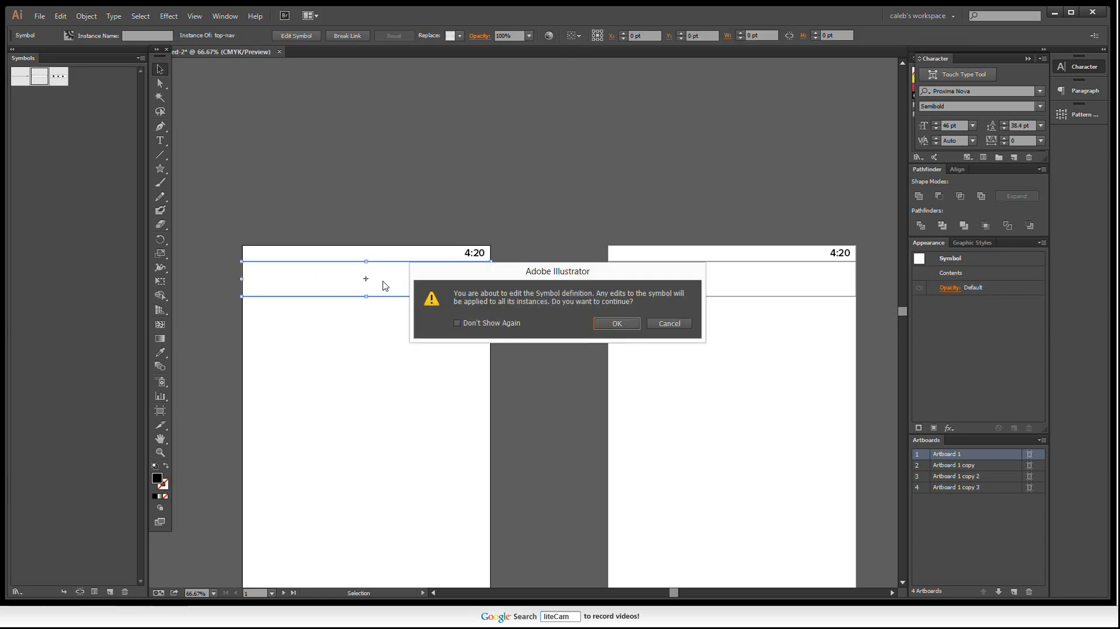
pyautogui.press('Return')
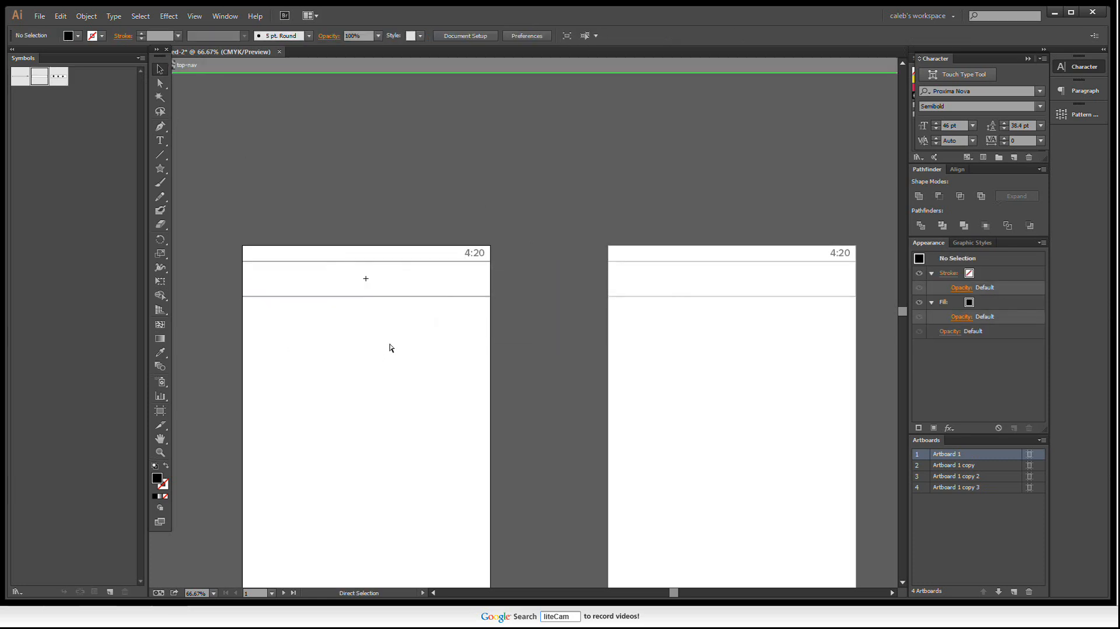
pyautogui.hotkey('ctrl', 'f')
pyautogui.press('Escape')
pyautogui.scroll(-3, 398, 403)
pyautogui.moveTo(414, 450); pyautogui.dragTo(347, 428)
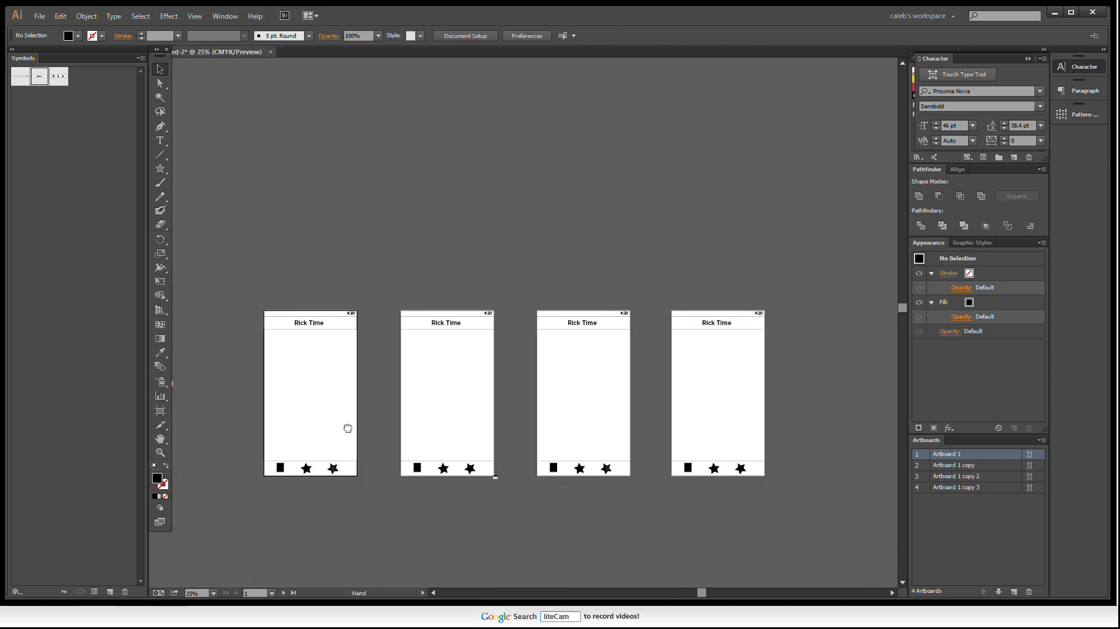
# Move the paragraph text onto the first artboard and shorten its frame to end above the bottom bar
pyautogui.moveTo(397, 358); pyautogui.dragTo(538, 295)
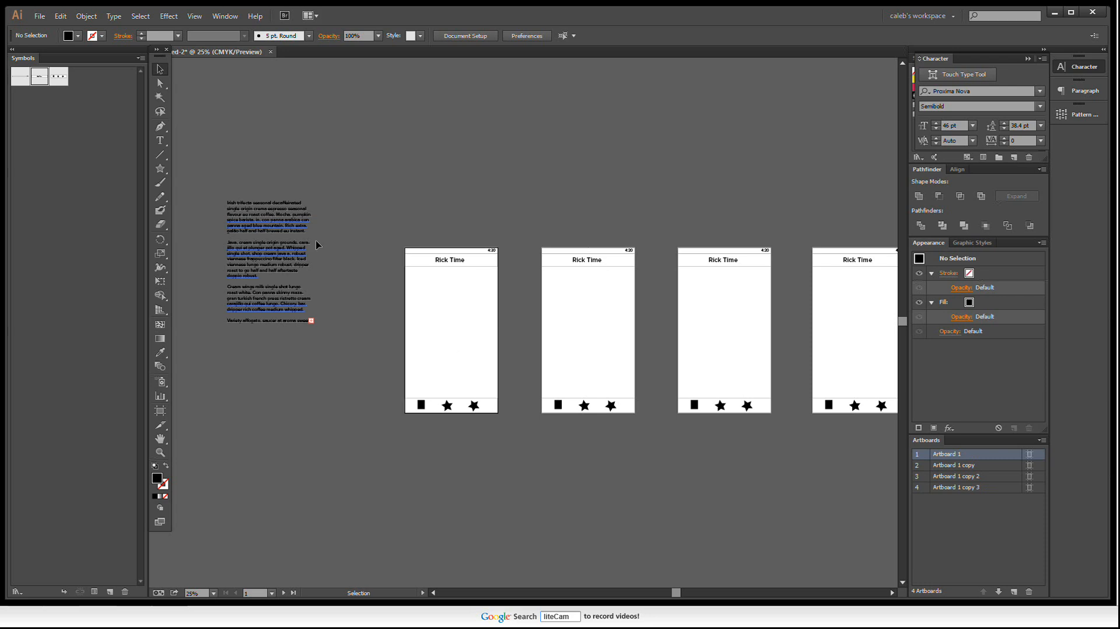
pyautogui.moveTo(318, 245); pyautogui.dragTo(501, 331)
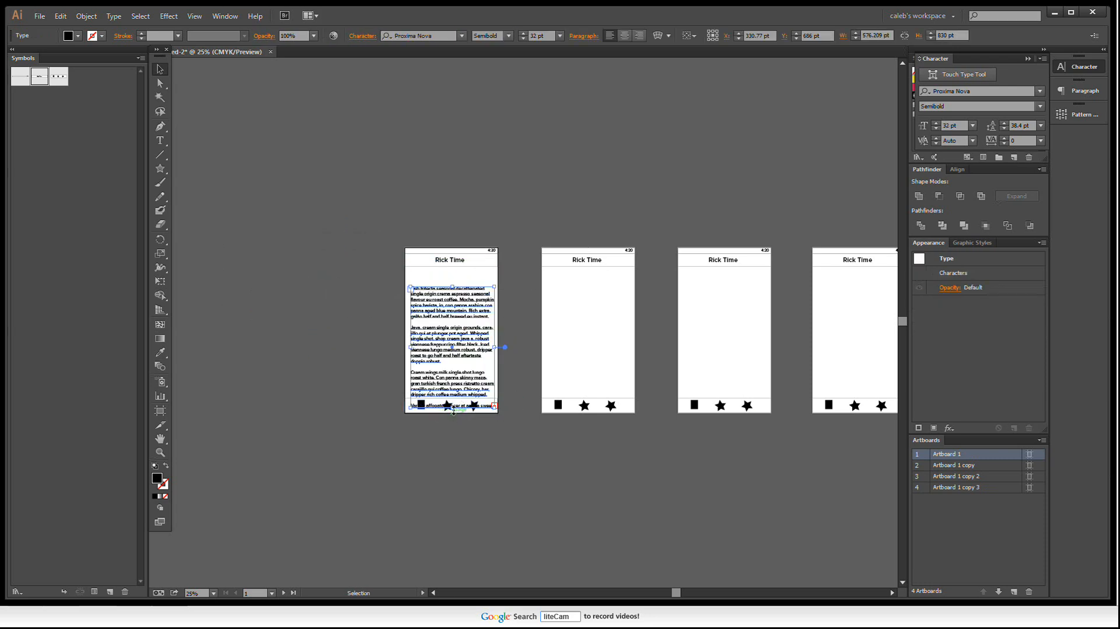
pyautogui.moveTo(453, 409)
pyautogui.mouseDown()
pyautogui.moveTo(447, 372)
pyautogui.moveTo(456, 390)
pyautogui.mouseUp()
pyautogui.scroll(2, 446, 350)
pyautogui.click(570, 330)
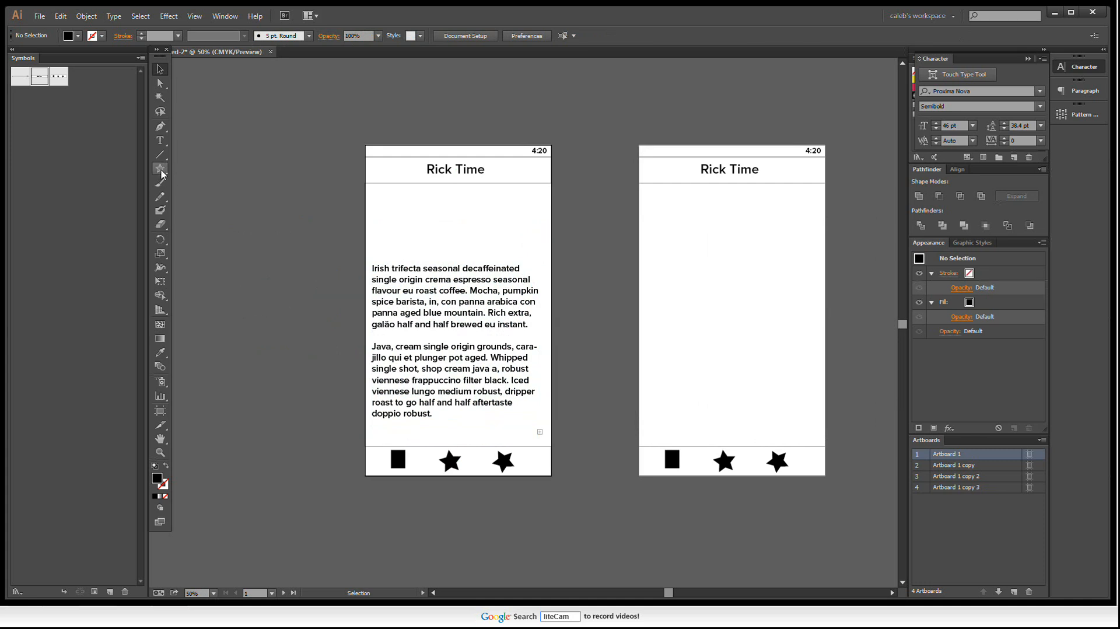
# Draw a rectangle about 585 by 220 pt between the navigation bar and the paragraph on the first artboard
pyautogui.moveTo(160, 168); pyautogui.dragTo(192, 169)
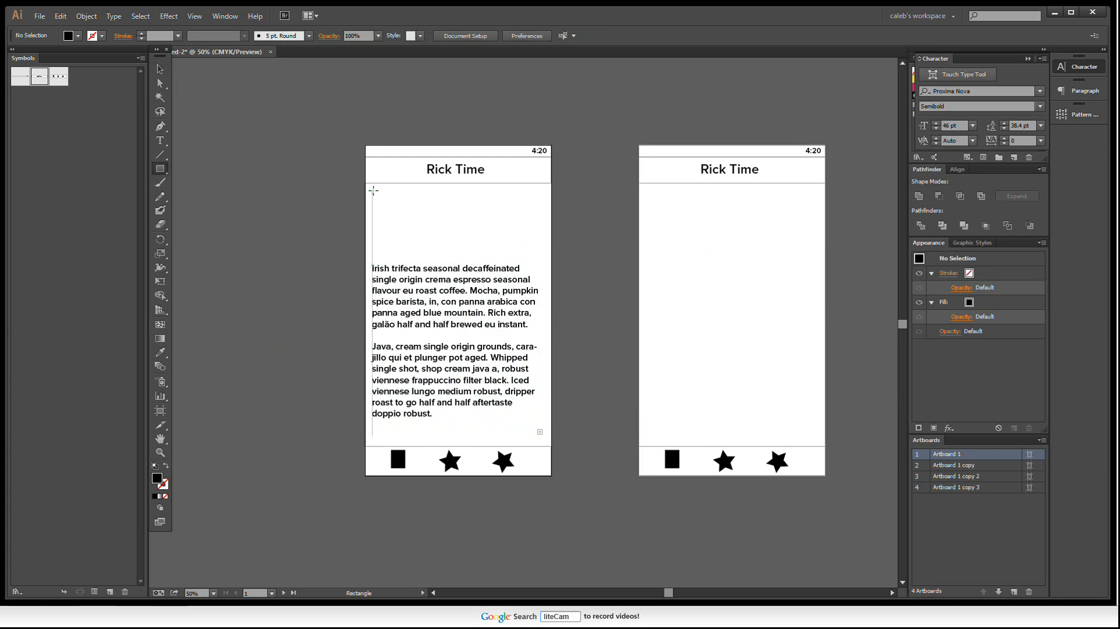
pyautogui.moveTo(374, 190); pyautogui.dragTo(542, 255)
pyautogui.click(160, 69)
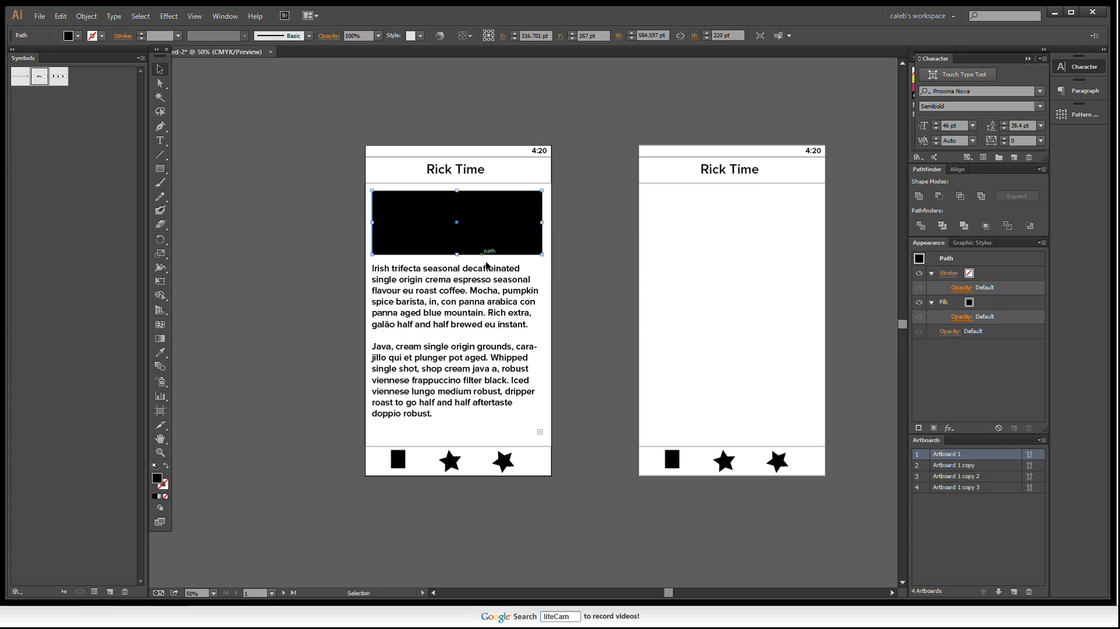
# Lower the paragraph frame's upper edge and extend the rectangle above it downward to about 342 pt tall
pyautogui.moveTo(456, 255); pyautogui.dragTo(459, 328)
pyautogui.click(465, 327)
# Fill the rectangle on the first artboard with a light gray swatch
pyautogui.click(452, 228)
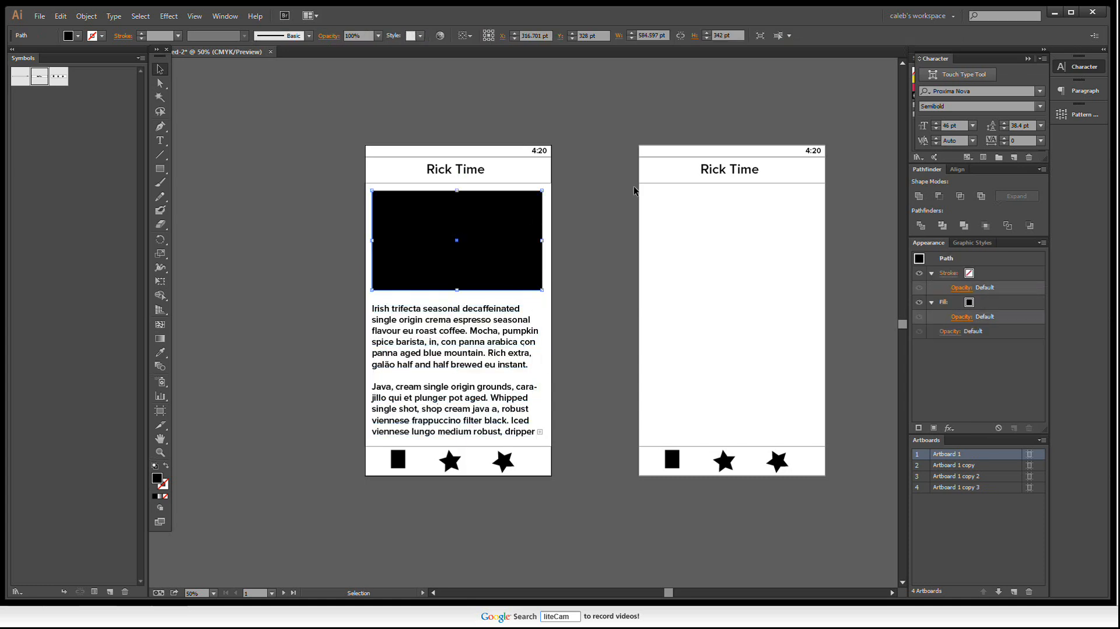
pyautogui.click(1027, 59)
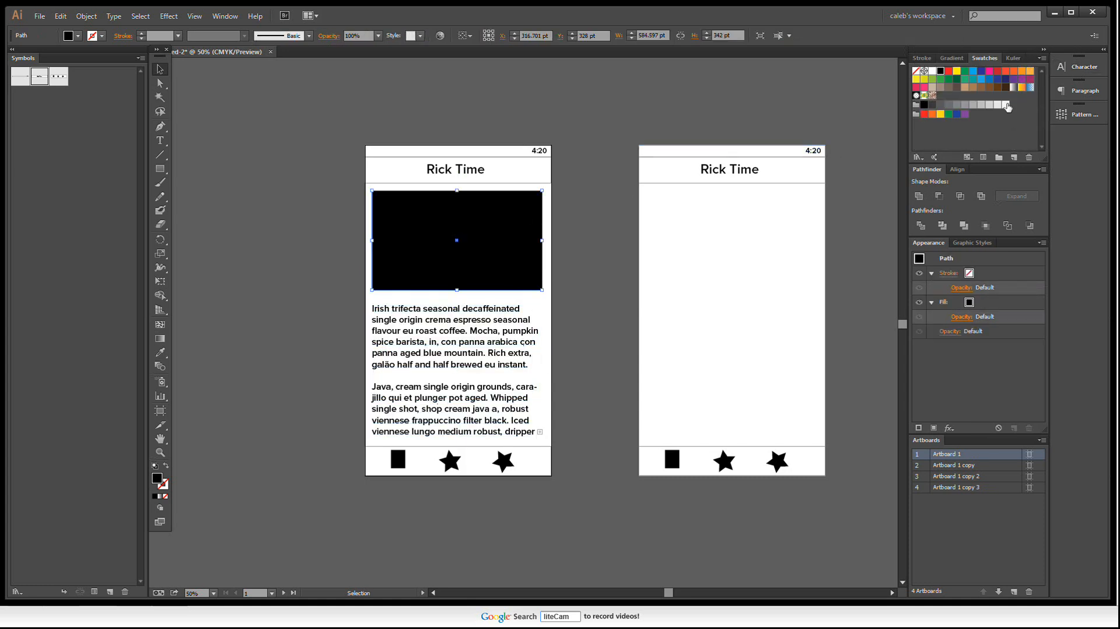
pyautogui.click(982, 106)
pyautogui.click(349, 189)
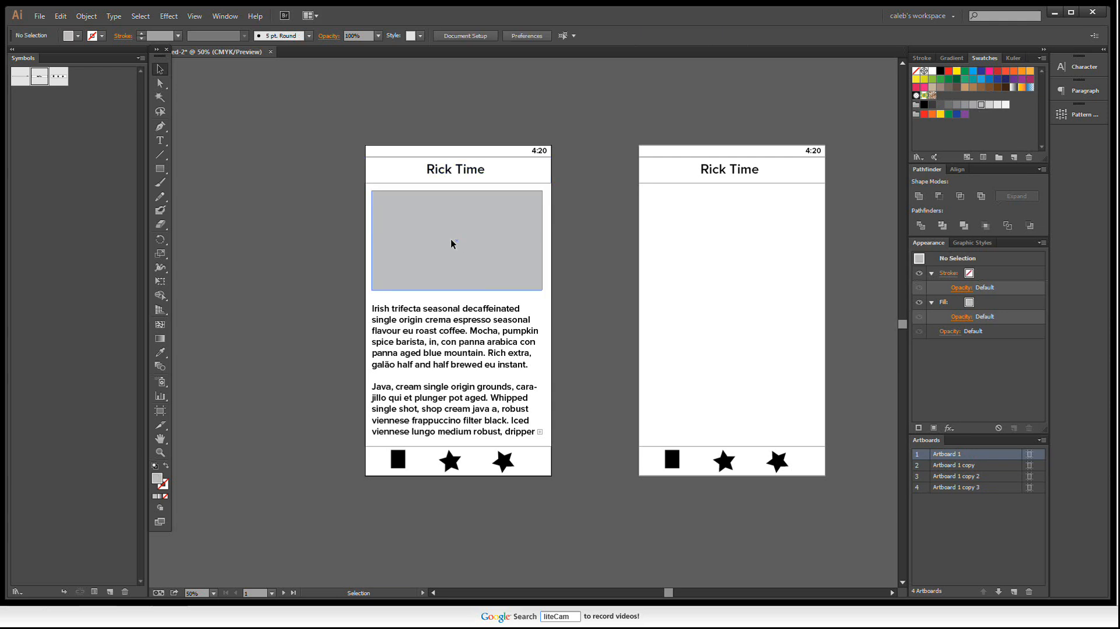
# Copy the gray rectangle and paragraph together and paste them in front at the same position on the second artboard
pyautogui.click(451, 240)
pyautogui.moveTo(555, 255); pyautogui.dragTo(410, 257)
pyautogui.keyDown('shift'); pyautogui.click(356, 337); pyautogui.keyUp('shift')
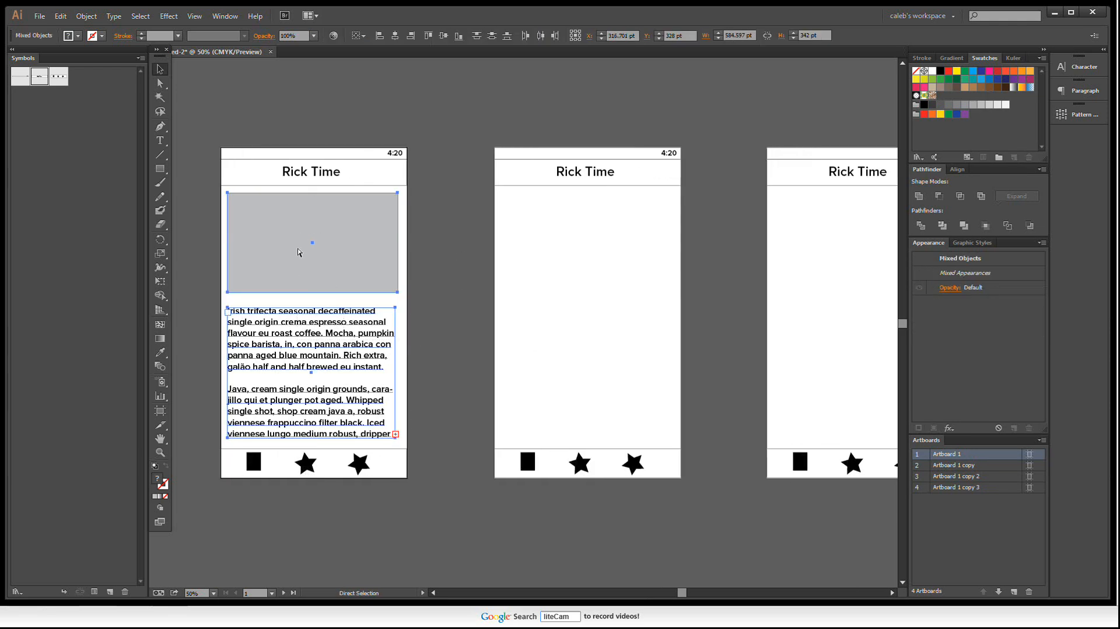
pyautogui.click(610, 295)
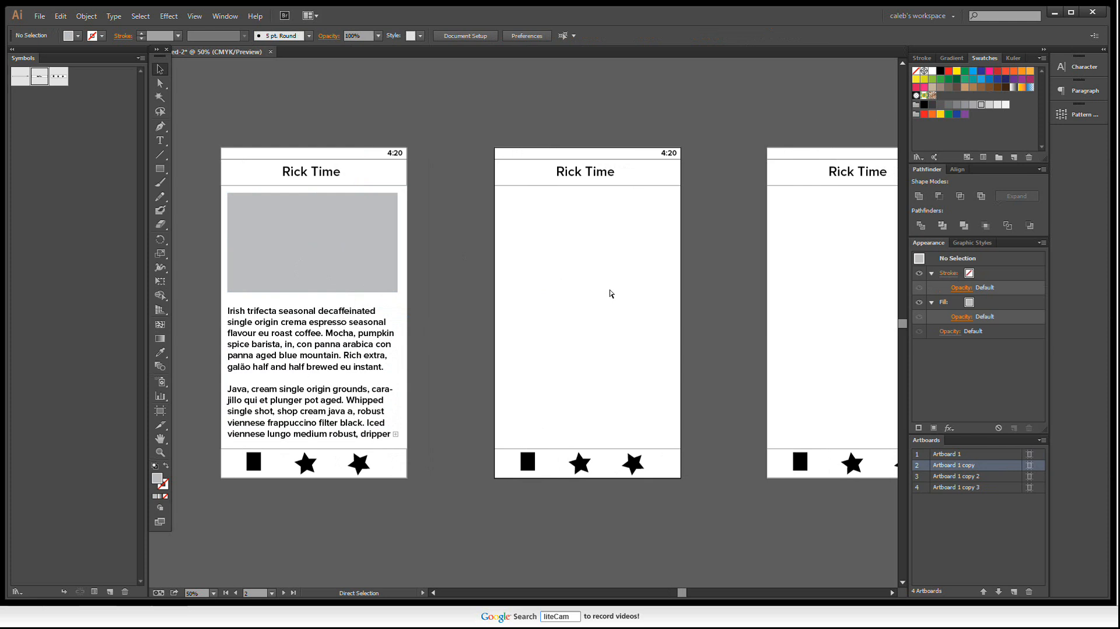
pyautogui.hotkey('ctrl', 'f')
# Paste the copied rectangle and paragraph in front at the same position on the third artboard
pyautogui.scroll(-1, 610, 294)
pyautogui.moveTo(778, 288); pyautogui.dragTo(614, 300)
pyautogui.click(620, 301)
pyautogui.hotkey('ctrl', 'f')
pyautogui.scroll(-1, 624, 305)
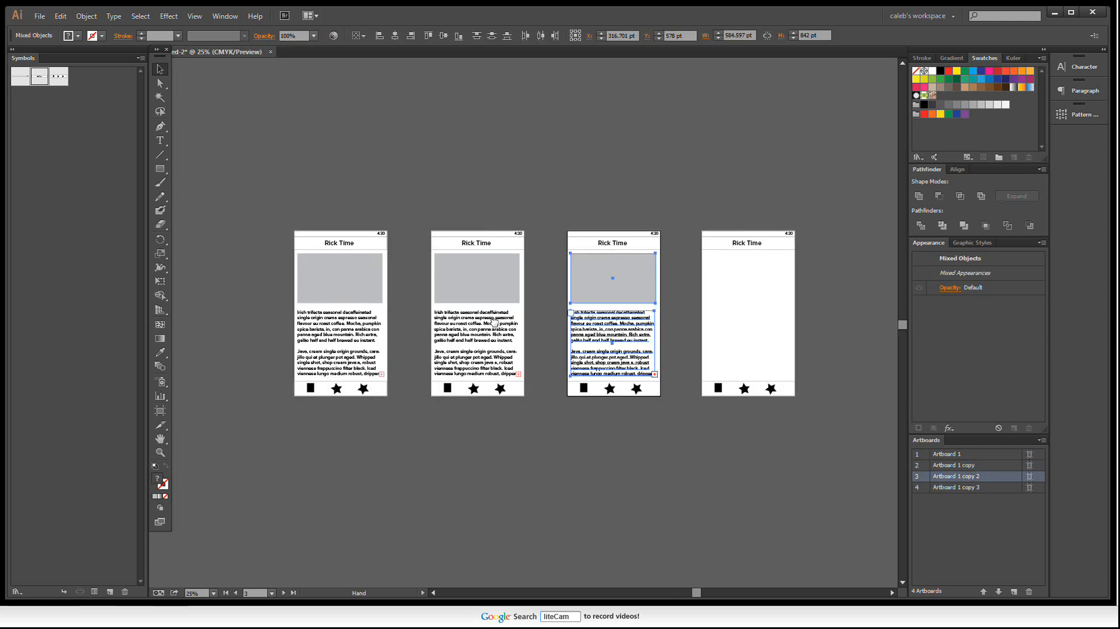
pyautogui.moveTo(431, 415); pyautogui.dragTo(645, 329)
pyautogui.click(645, 328)
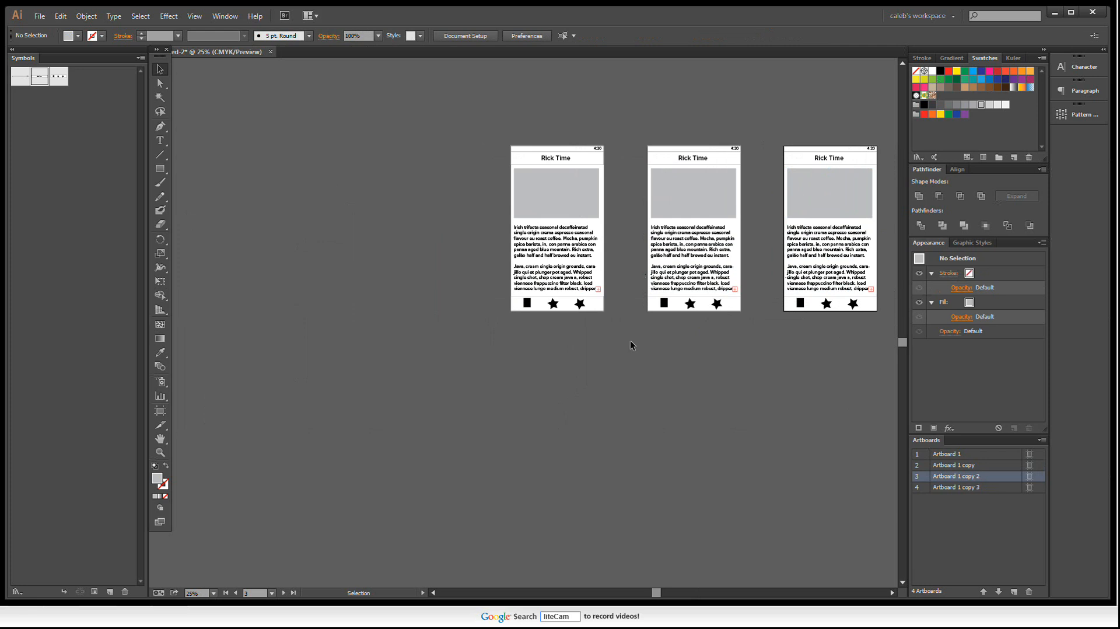
# Shorten the second artboard's paragraph frame from below so it holds only five lines of text
pyautogui.scroll(2, 705, 212)
pyautogui.click(717, 294)
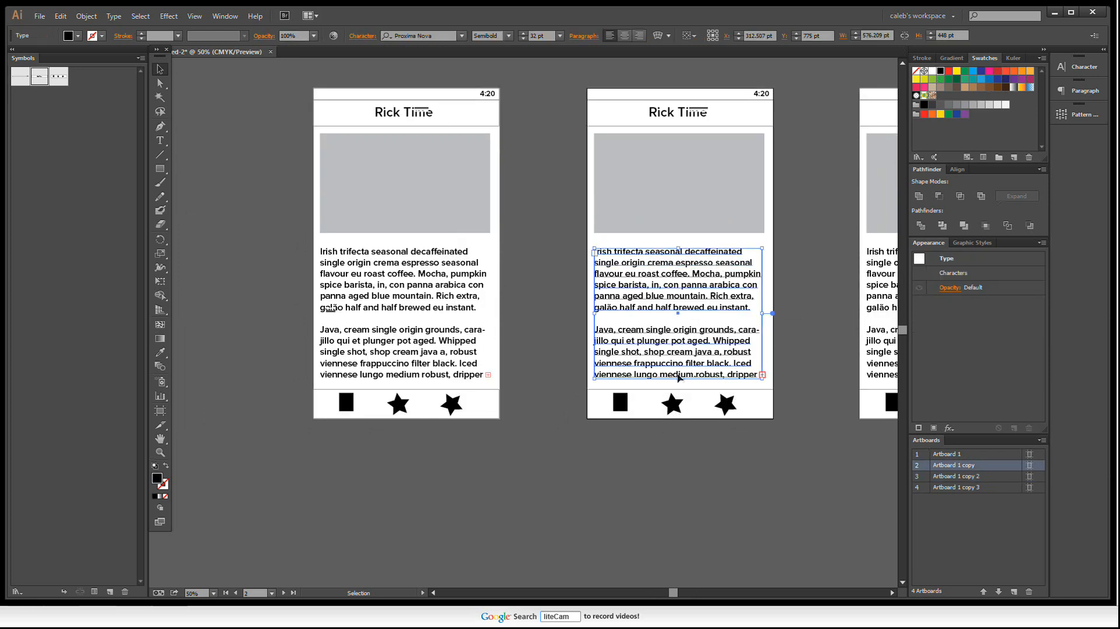
pyautogui.moveTo(679, 379); pyautogui.dragTo(679, 306)
# Duplicate the second artboard's gray rectangle below its paragraph and place the copy behind the bottom bar symbol
pyautogui.click(683, 183)
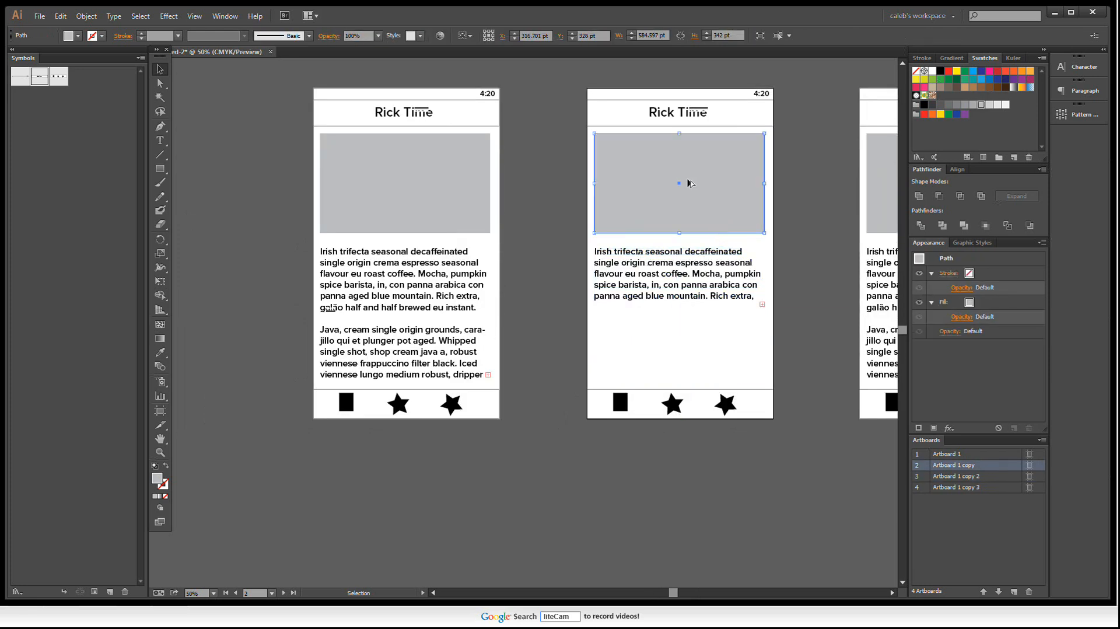
pyautogui.moveTo(694, 196)
pyautogui.mouseDown()
pyautogui.moveTo(702, 379)
pyautogui.moveTo(701, 362)
pyautogui.mouseUp()
pyautogui.hotkey('ctrl', 'x')
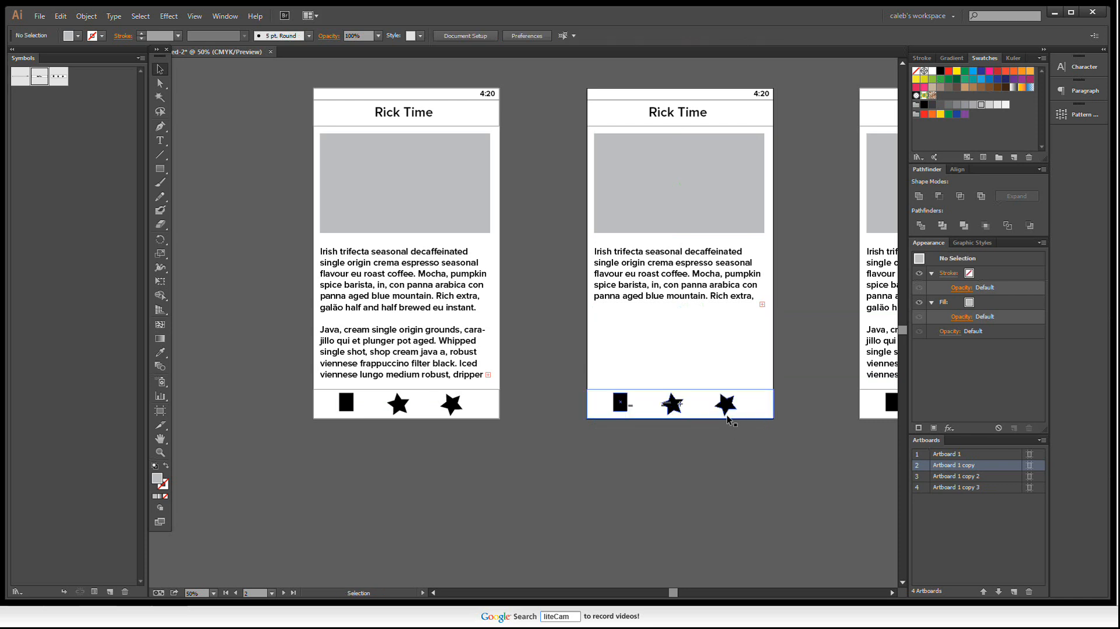
pyautogui.click(727, 416)
pyautogui.hotkey('ctrl', 'b')
pyautogui.click(759, 454)
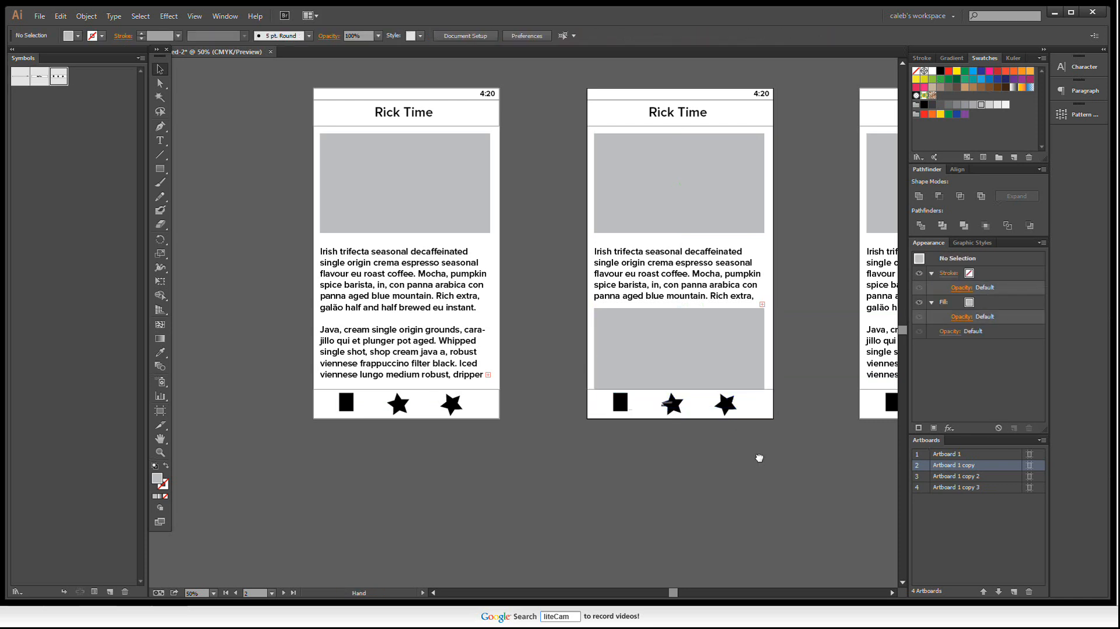
# Duplicate the second artboard with its contents directly below the original using the Artboard tool
pyautogui.moveTo(763, 453); pyautogui.dragTo(598, 454)
pyautogui.scroll(-2, 597, 454)
pyautogui.moveTo(633, 487); pyautogui.dragTo(521, 356)
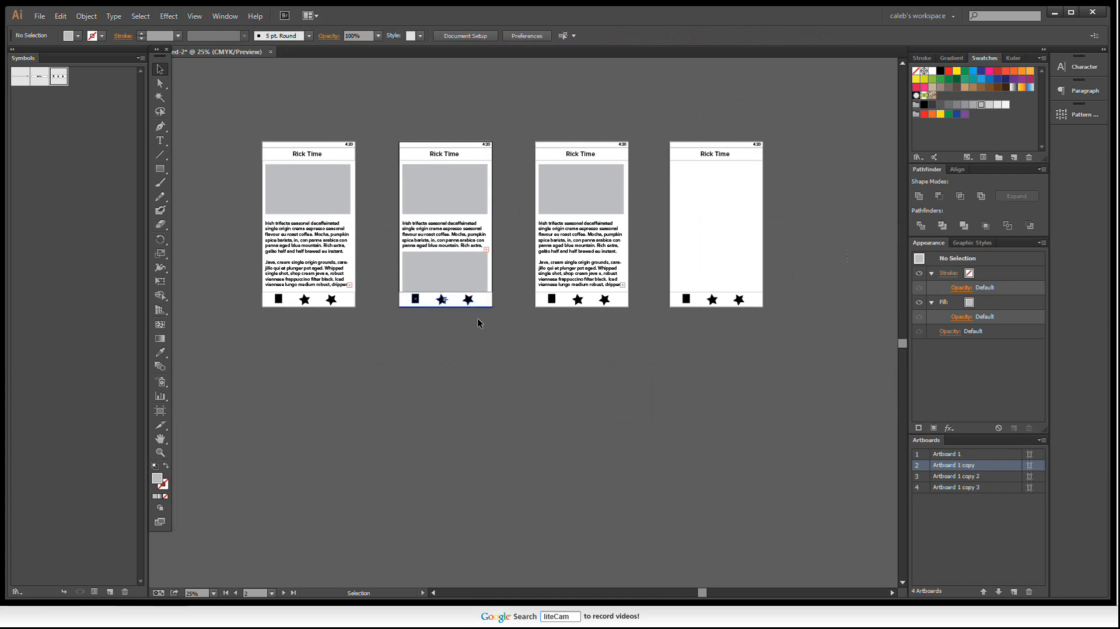
pyautogui.click(160, 411)
pyautogui.moveTo(462, 276); pyautogui.dragTo(494, 200)
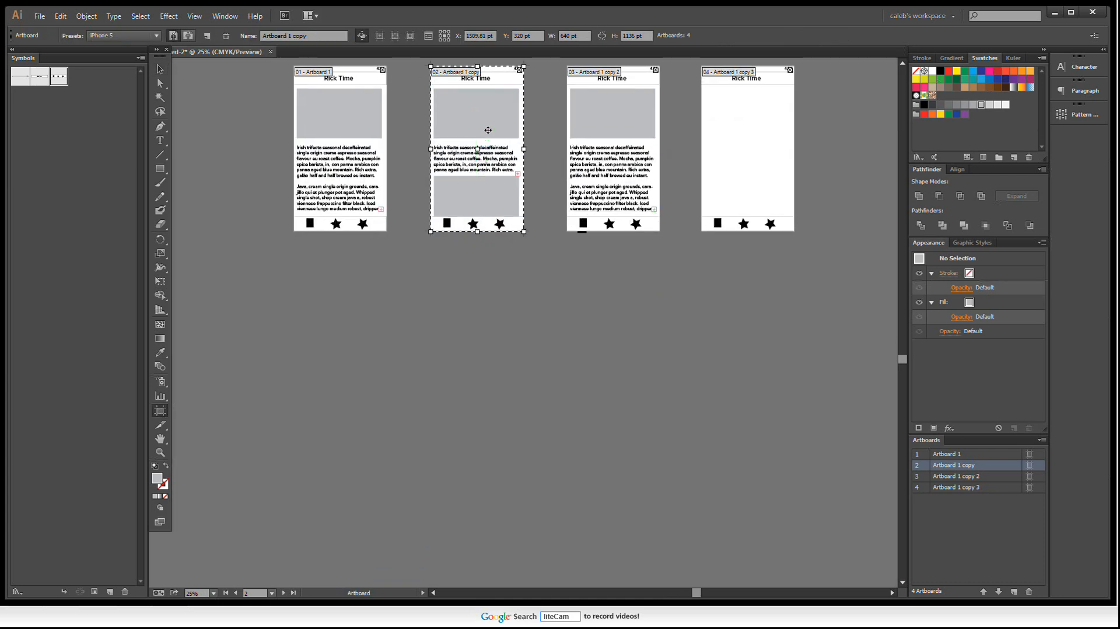
pyautogui.moveTo(488, 129); pyautogui.dragTo(492, 335)
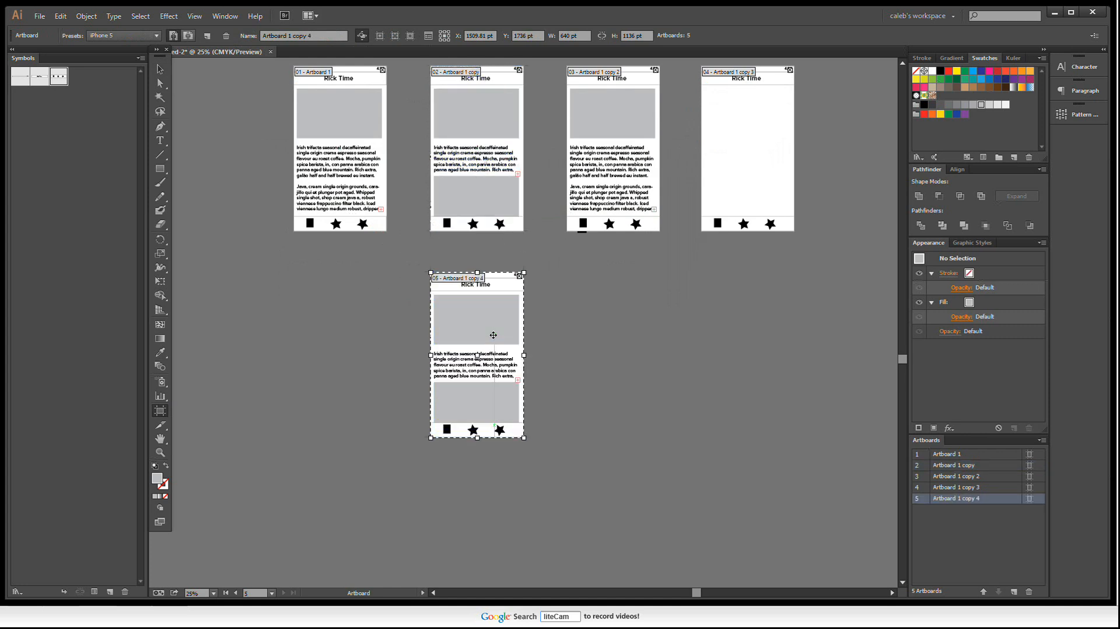
# Duplicate the artboard with its contents again, placing this copy directly above the second artboard
pyautogui.moveTo(515, 176); pyautogui.dragTo(514, 378)
pyautogui.moveTo(488, 376); pyautogui.dragTo(495, 195)
pyautogui.press('v')
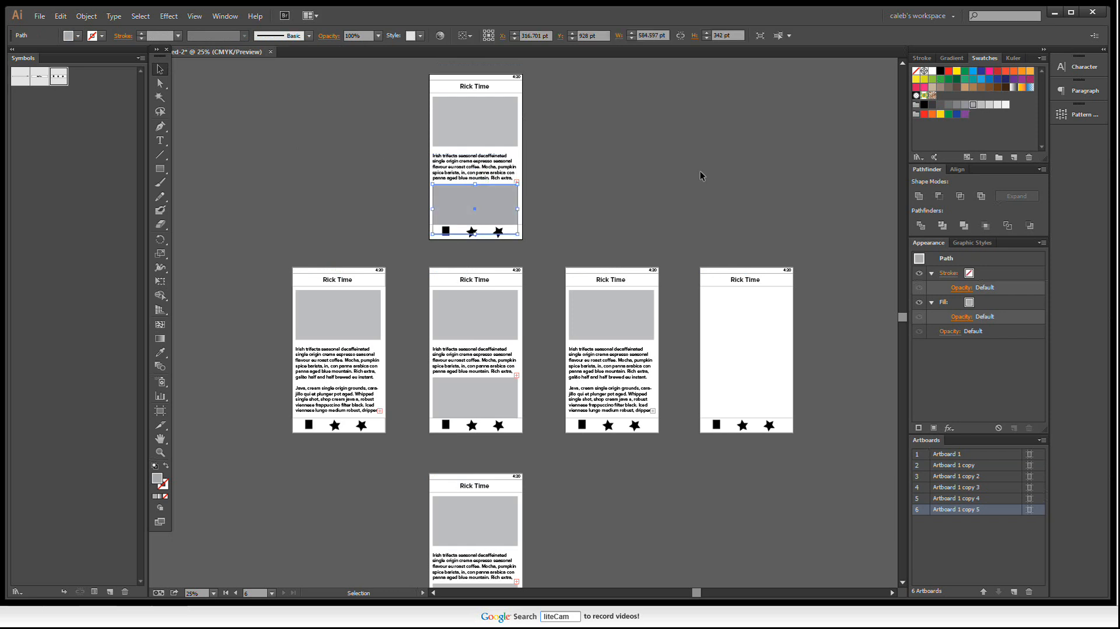
# Delete the paragraph from the uppermost artboard and extend its upper gray rectangle down into part of the freed space
pyautogui.click(491, 180)
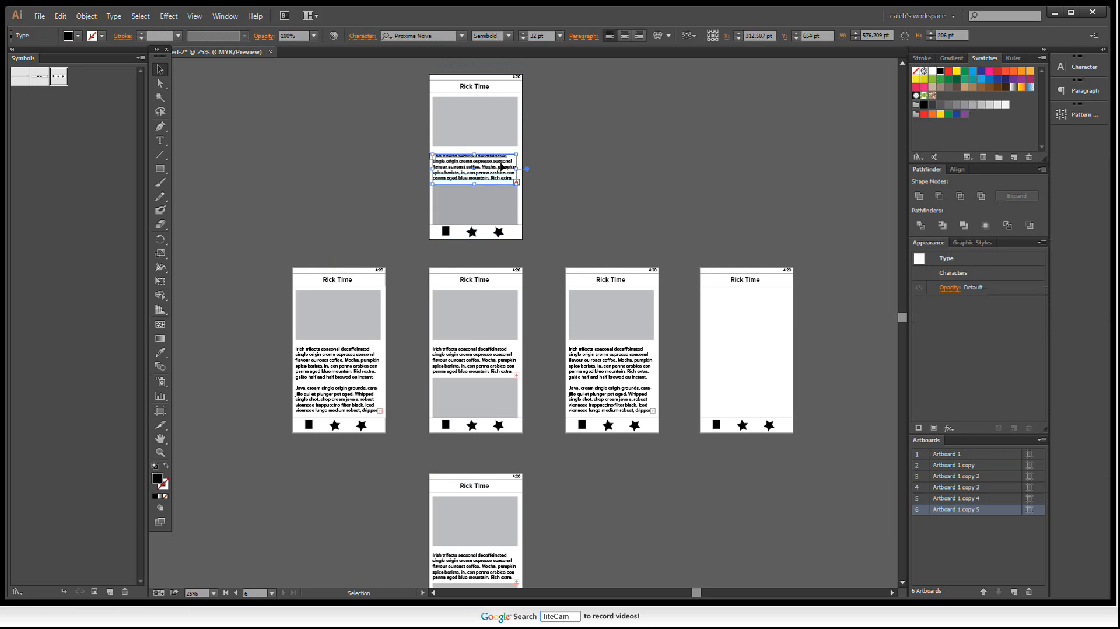
pyautogui.press('Delete')
pyautogui.click(483, 137)
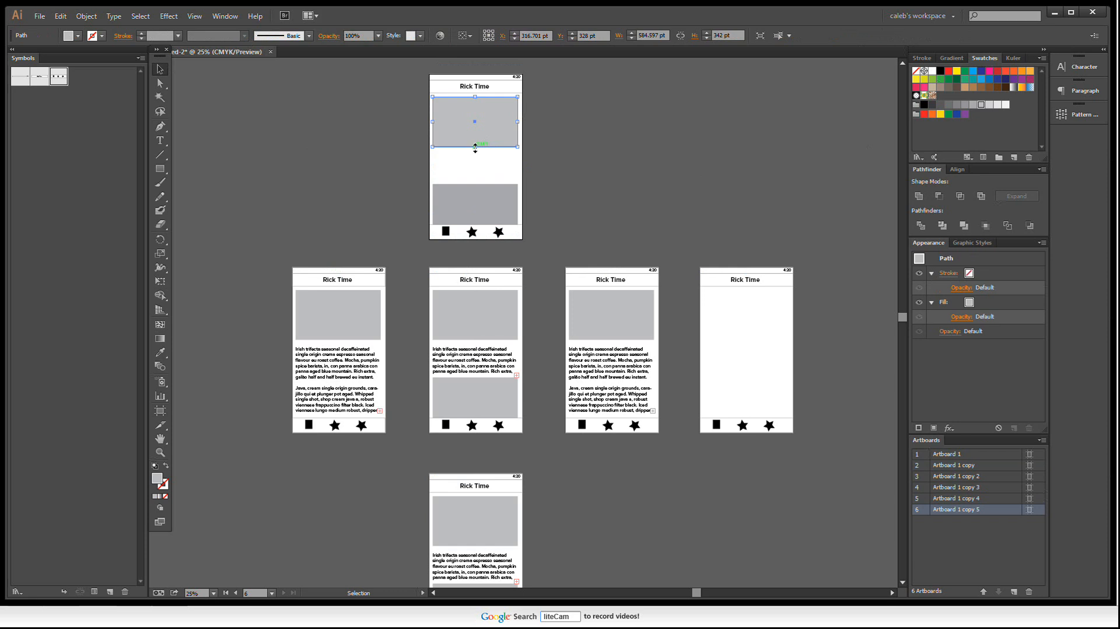
pyautogui.moveTo(475, 148); pyautogui.dragTo(475, 166)
pyautogui.click(577, 171)
# Delete the upper gray rectangle from the lowest artboard and extend its paragraph frame upward toward the navigation bar
pyautogui.moveTo(551, 283); pyautogui.dragTo(557, 149)
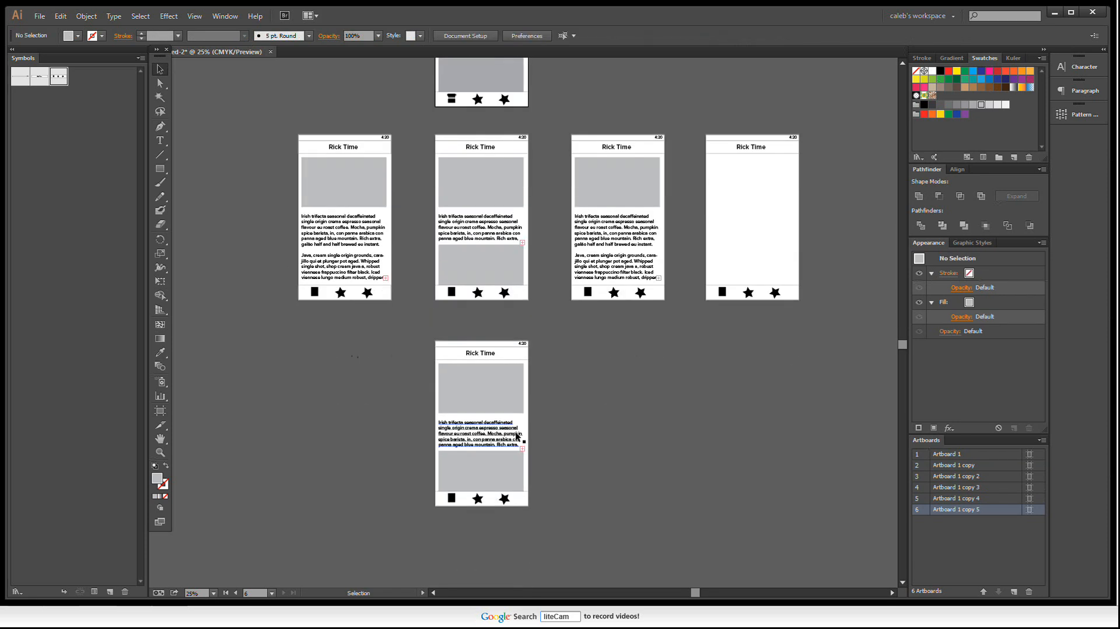
pyautogui.click(494, 398)
pyautogui.press('Delete')
pyautogui.click(484, 447)
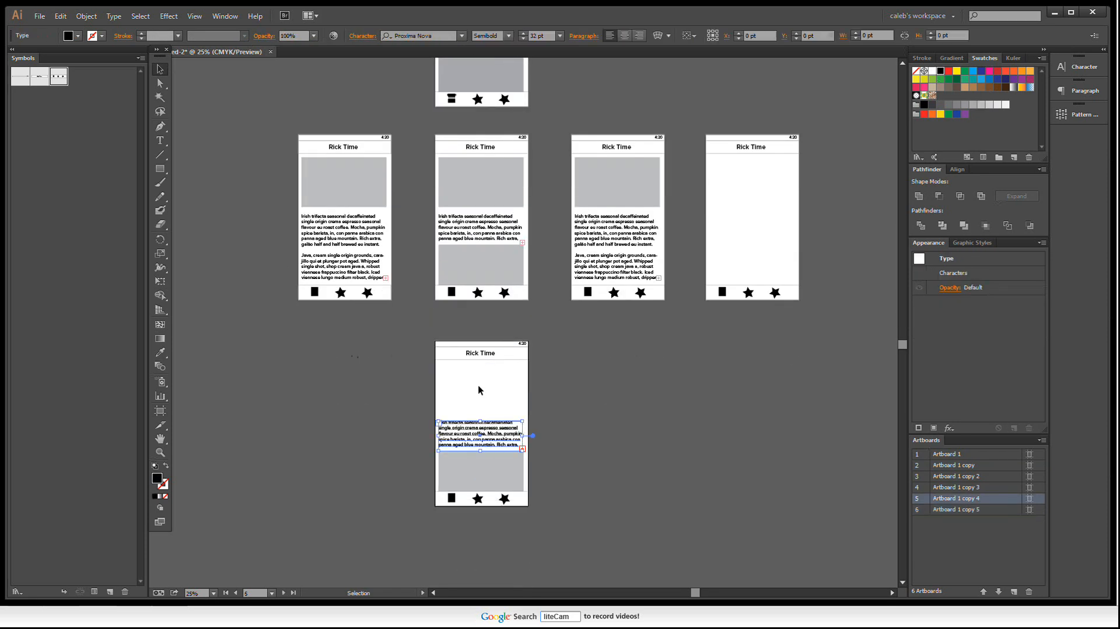
pyautogui.moveTo(481, 421); pyautogui.dragTo(481, 366)
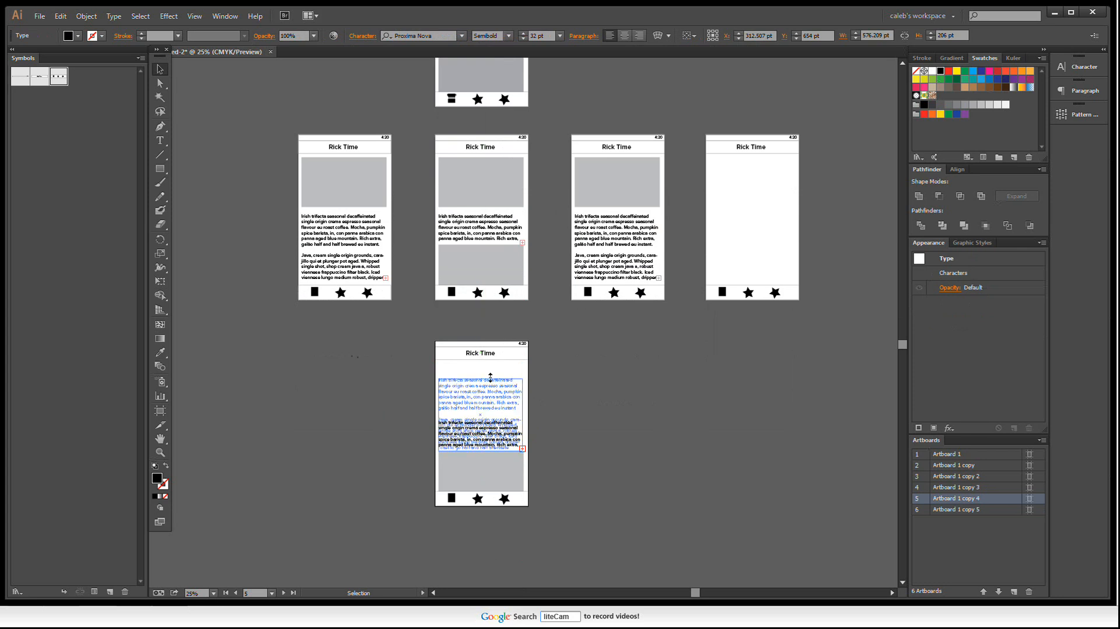
# Review the overall arrangement of all six artboards and the branching layouts above and below the second one
pyautogui.click(555, 375)
pyautogui.scroll(-1, 563, 350)
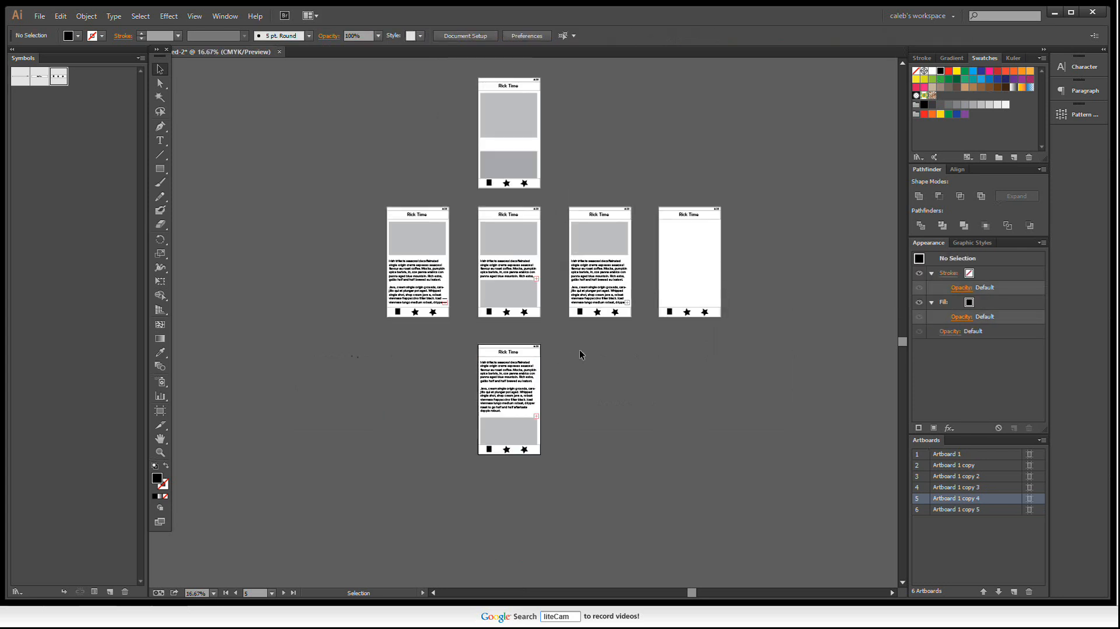
pyautogui.moveTo(593, 349)
pyautogui.mouseDown()
pyautogui.moveTo(520, 410)
pyautogui.moveTo(601, 365)
pyautogui.mouseUp()
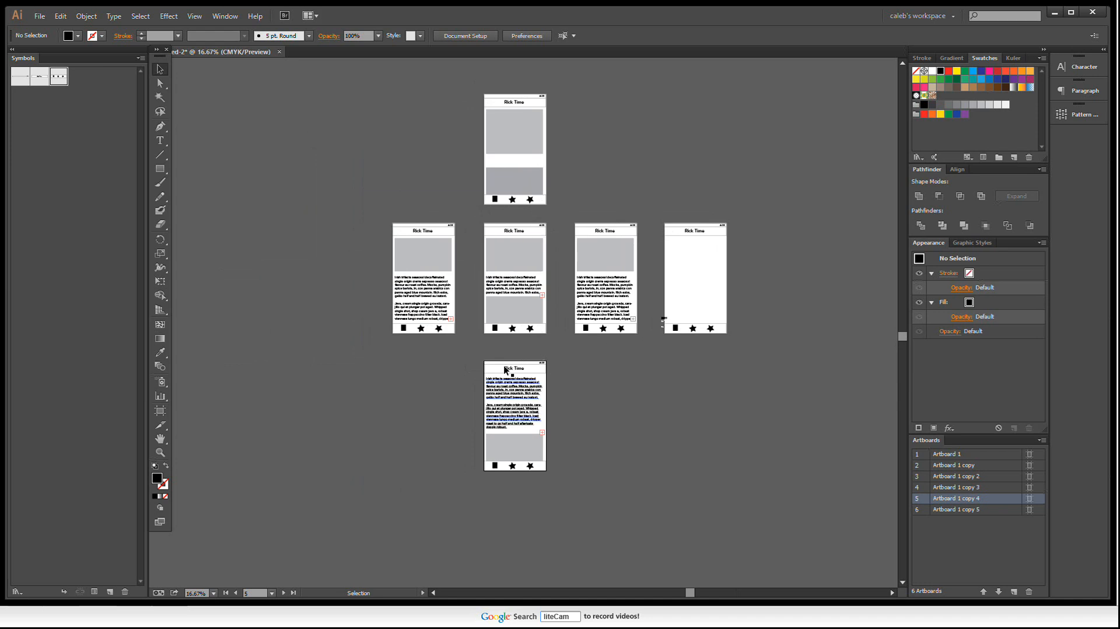
pyautogui.click(161, 413)
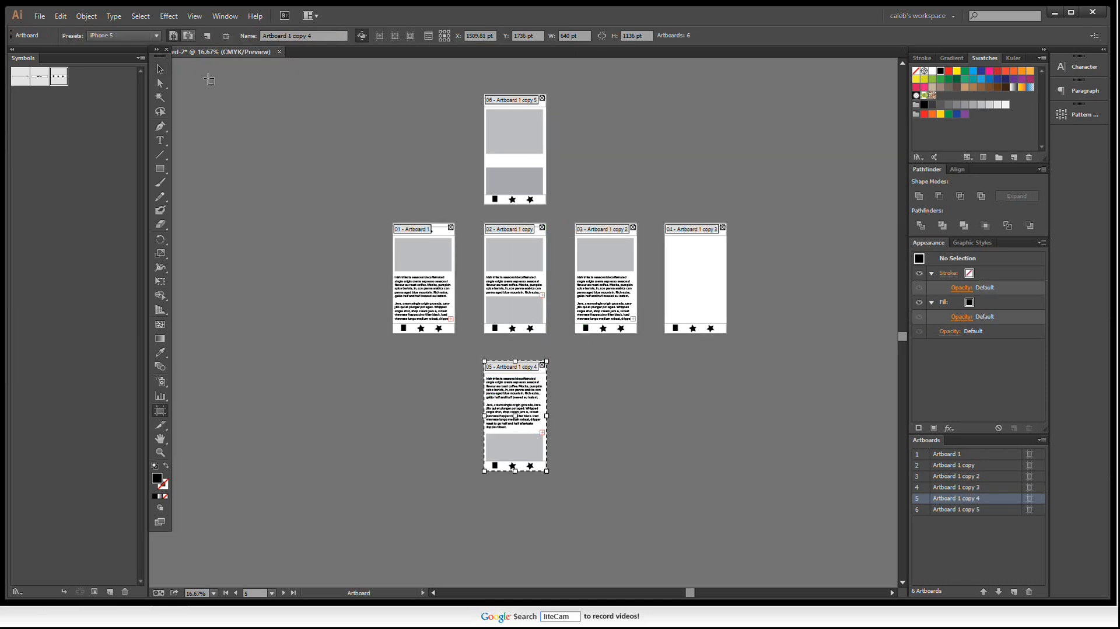
pyautogui.click(160, 68)
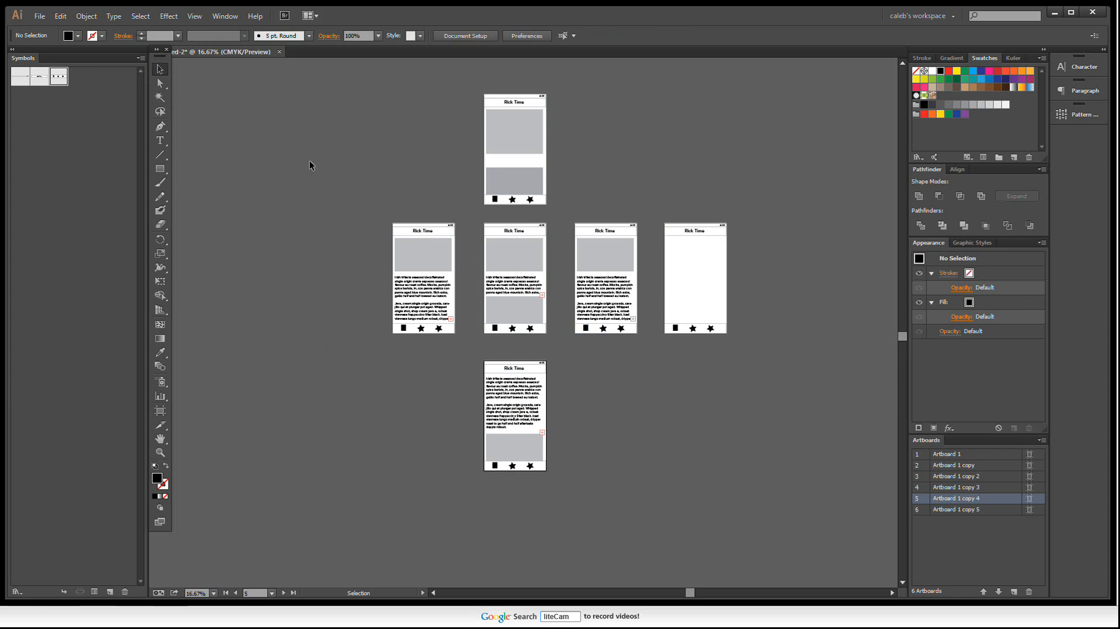
pyautogui.moveTo(667, 153)
pyautogui.mouseDown()
pyautogui.moveTo(383, 152)
pyautogui.moveTo(678, 142)
pyautogui.mouseUp()
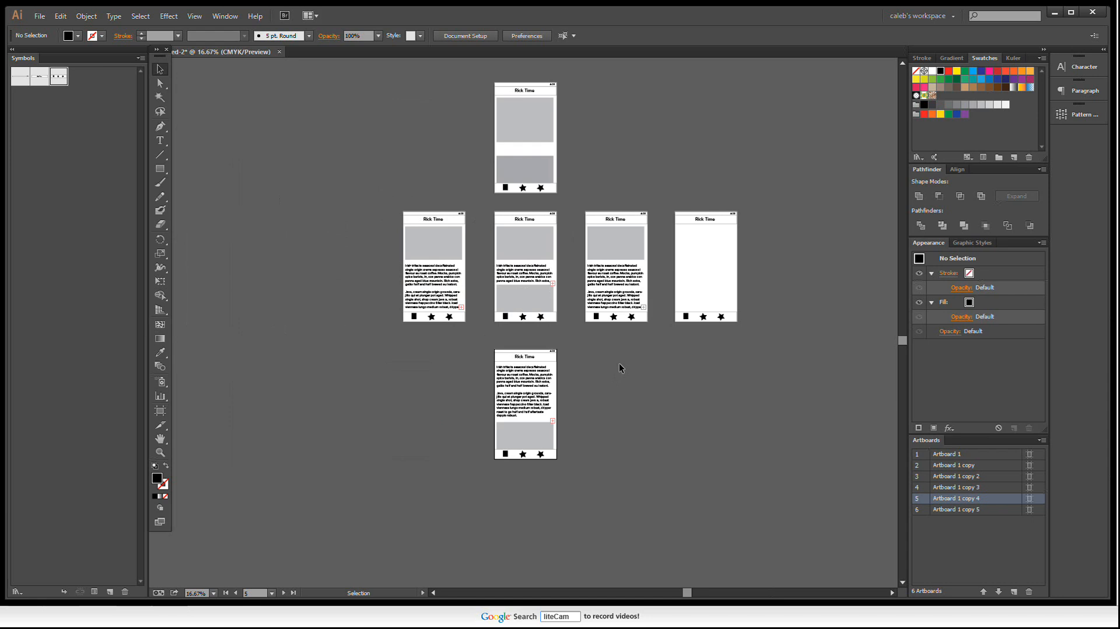
pyautogui.moveTo(756, 305); pyautogui.dragTo(628, 317)
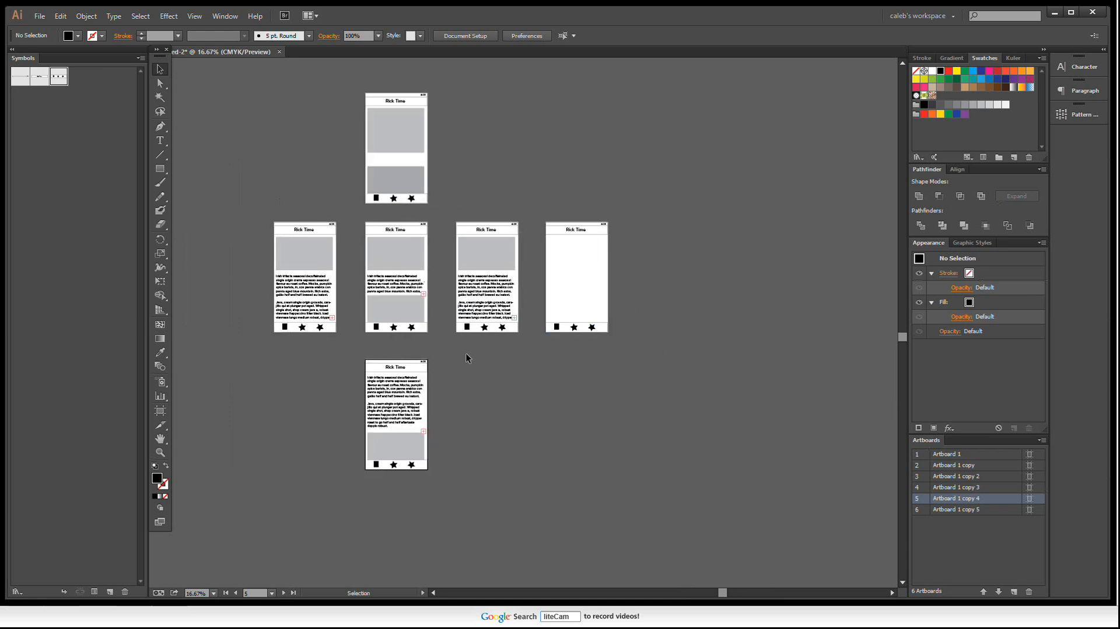
pyautogui.moveTo(453, 355); pyautogui.dragTo(566, 348)
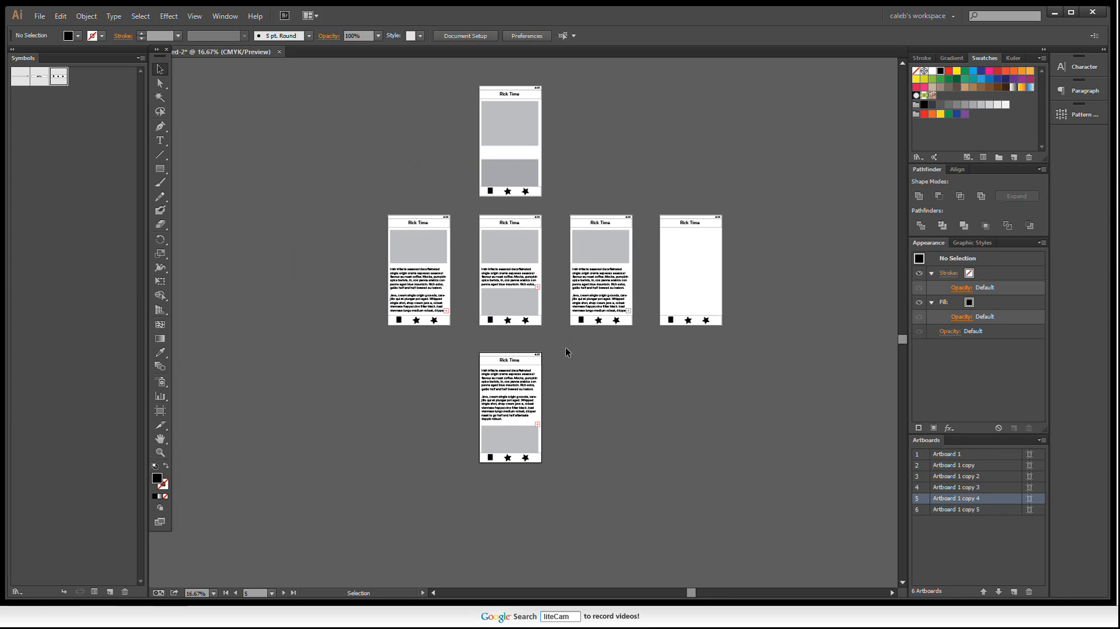
# Copy the lower gray rectangle on the second artboard
pyautogui.scroll(2, 655, 264)
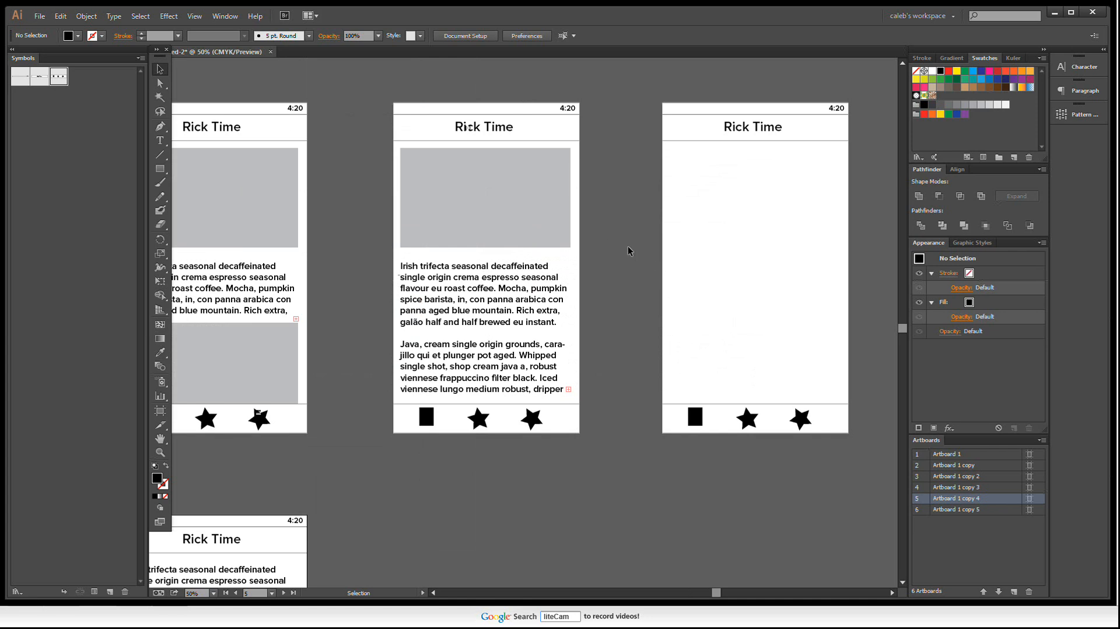
pyautogui.click(542, 187)
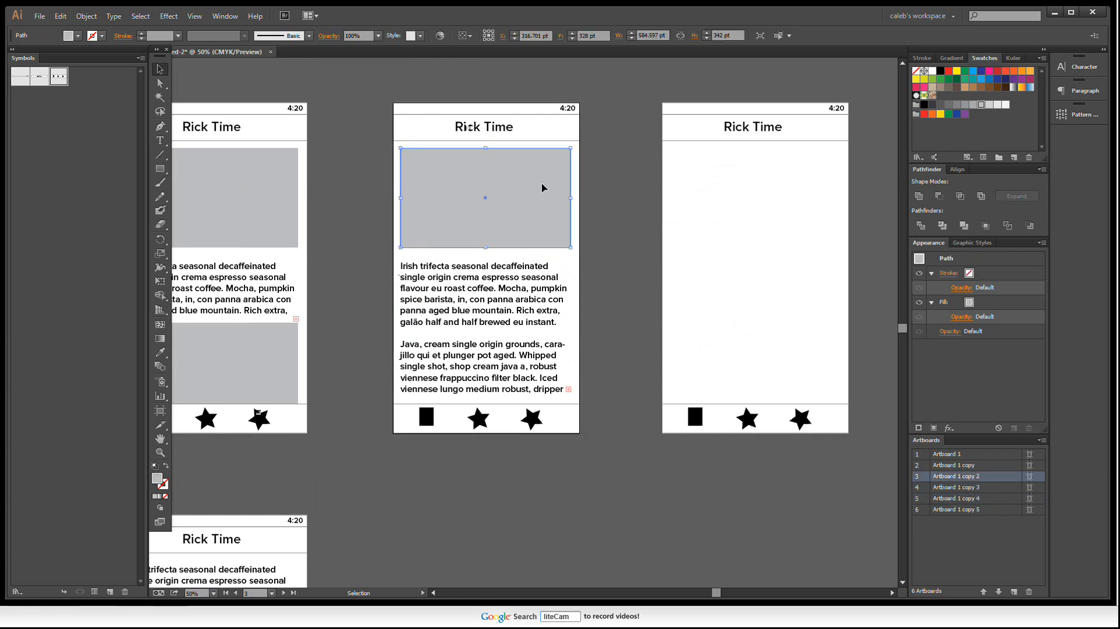
pyautogui.moveTo(389, 306); pyautogui.dragTo(501, 284)
pyautogui.click(358, 347)
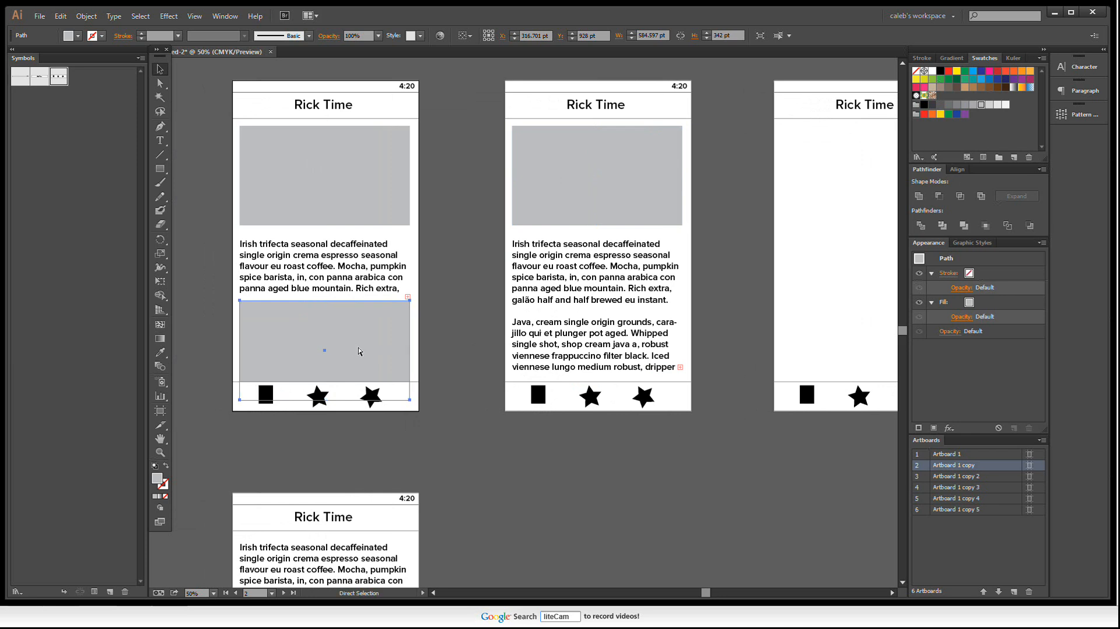
# Try to paste the copied gray rectangle in place in front of the third artboard's contents
pyautogui.moveTo(572, 379); pyautogui.dragTo(443, 375)
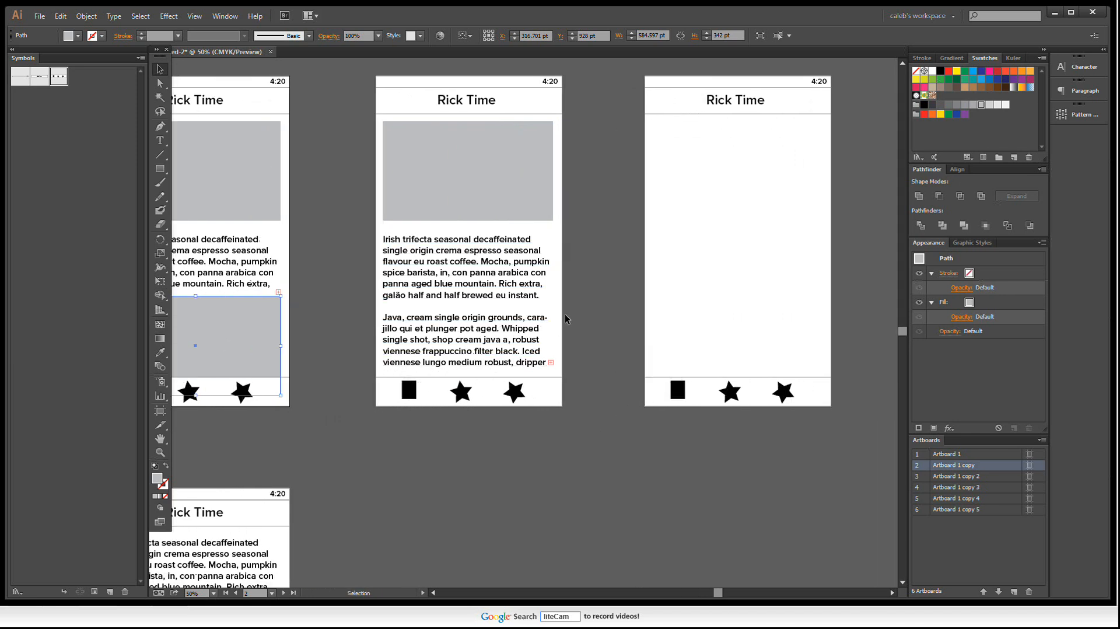
pyautogui.click(557, 288)
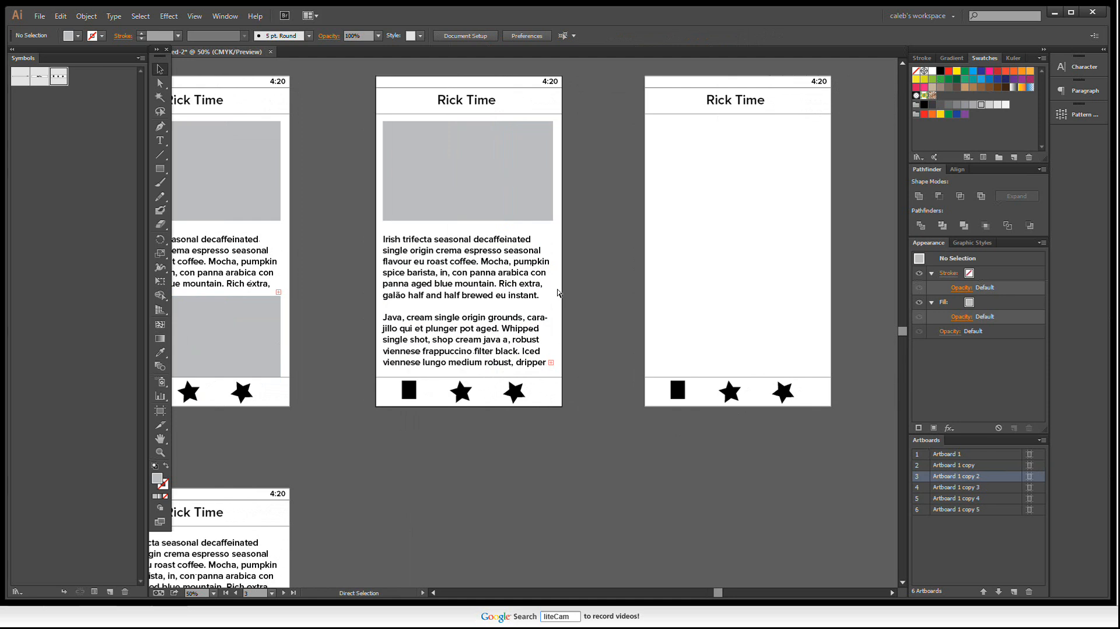
pyautogui.hotkey('ctrl', 'f')
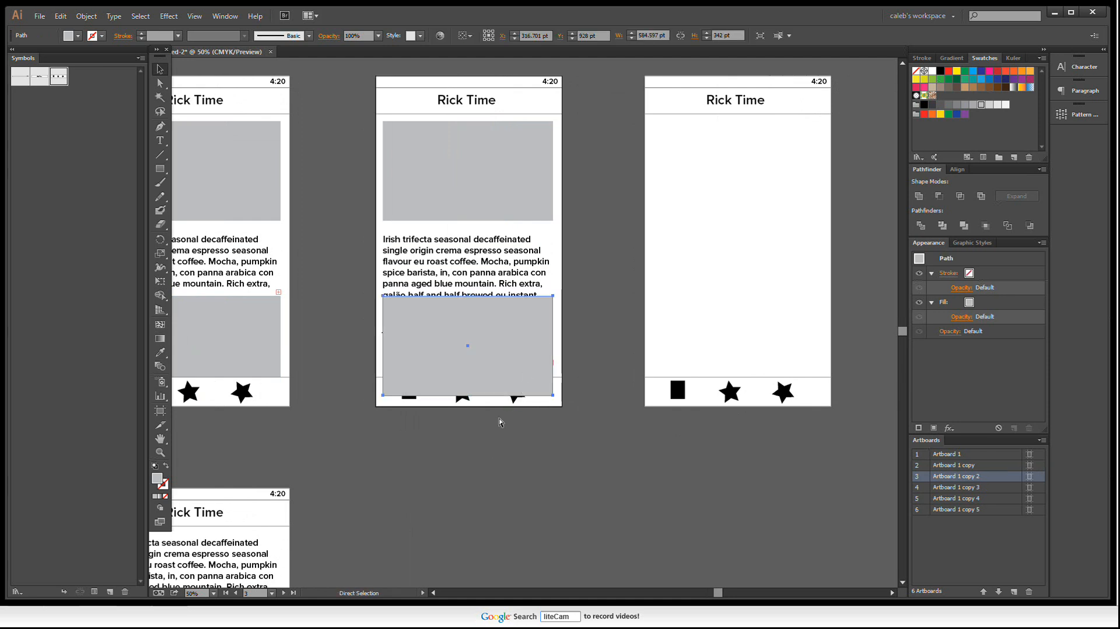
pyautogui.press('Delete')
pyautogui.click(493, 351)
pyautogui.press('a')
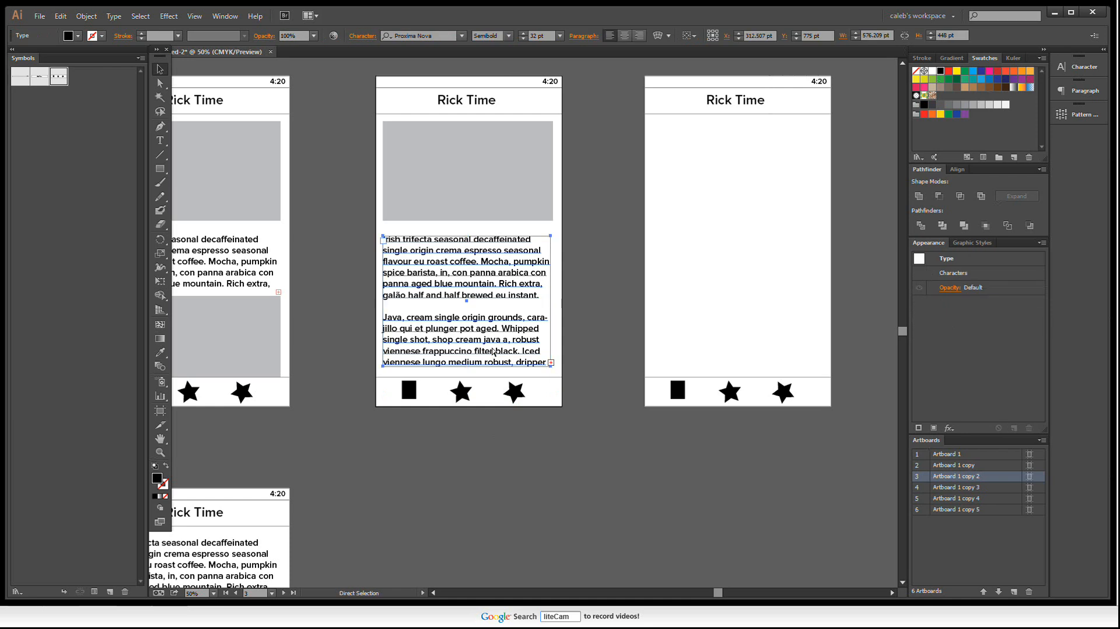
pyautogui.press('Delete')
pyautogui.click(508, 394)
pyautogui.hotkey('ctrl', 'z')
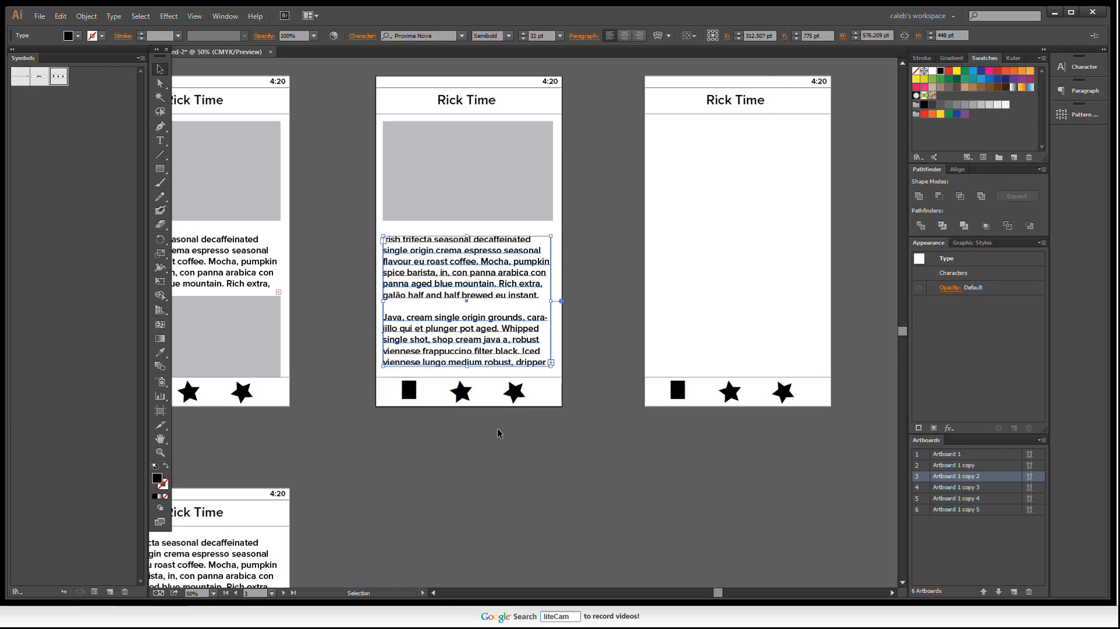
pyautogui.click(245, 367)
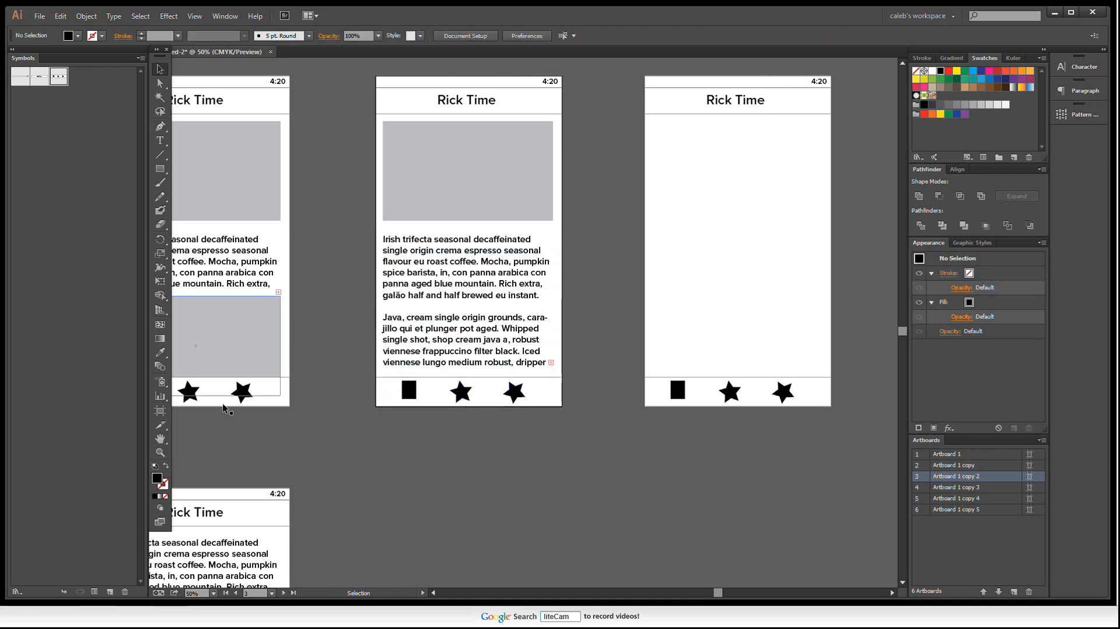
# Try to paste the copied gray rectangle in place between the third artboard's paragraph and its navigation bar
pyautogui.click(492, 292)
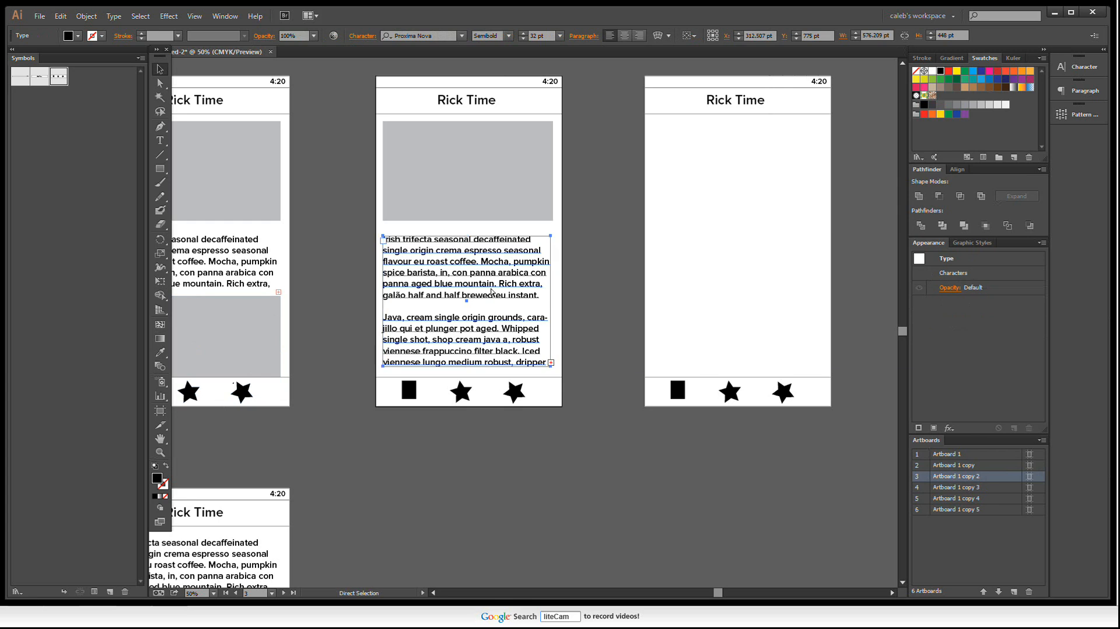
pyautogui.hotkey('ctrl', 'shift', 'v')
pyautogui.click(586, 313)
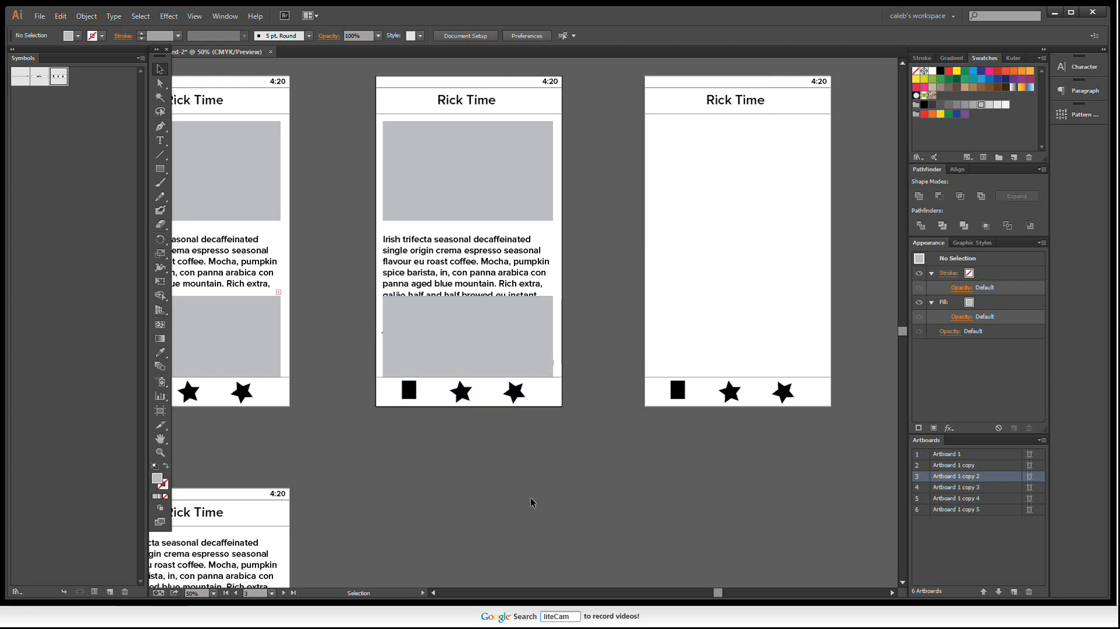
pyautogui.click(521, 363)
pyautogui.press('a')
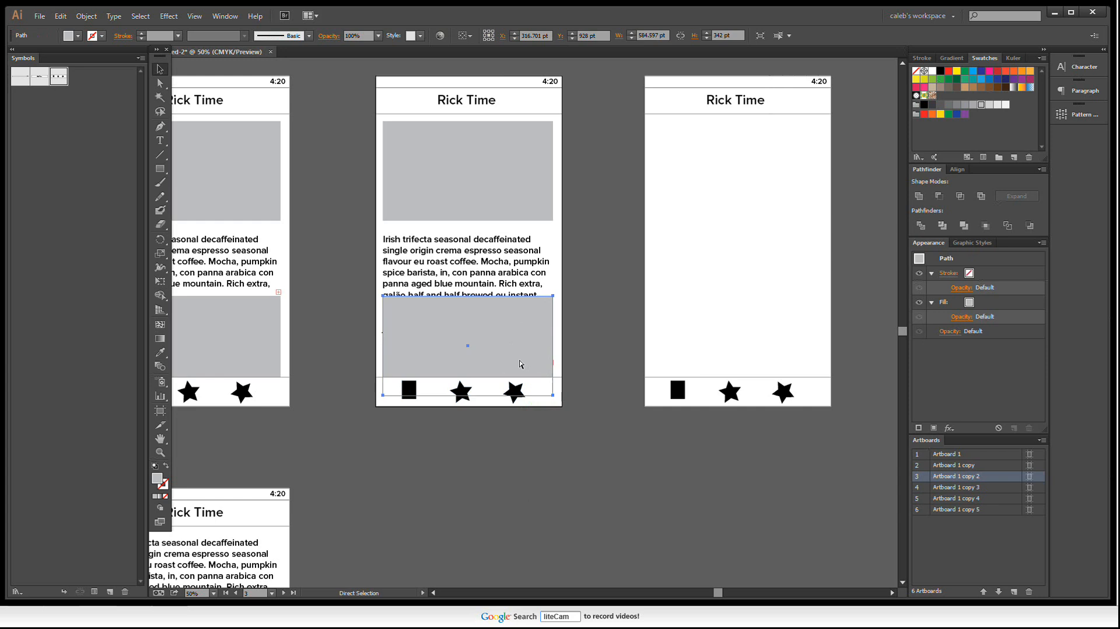
pyautogui.press('v')
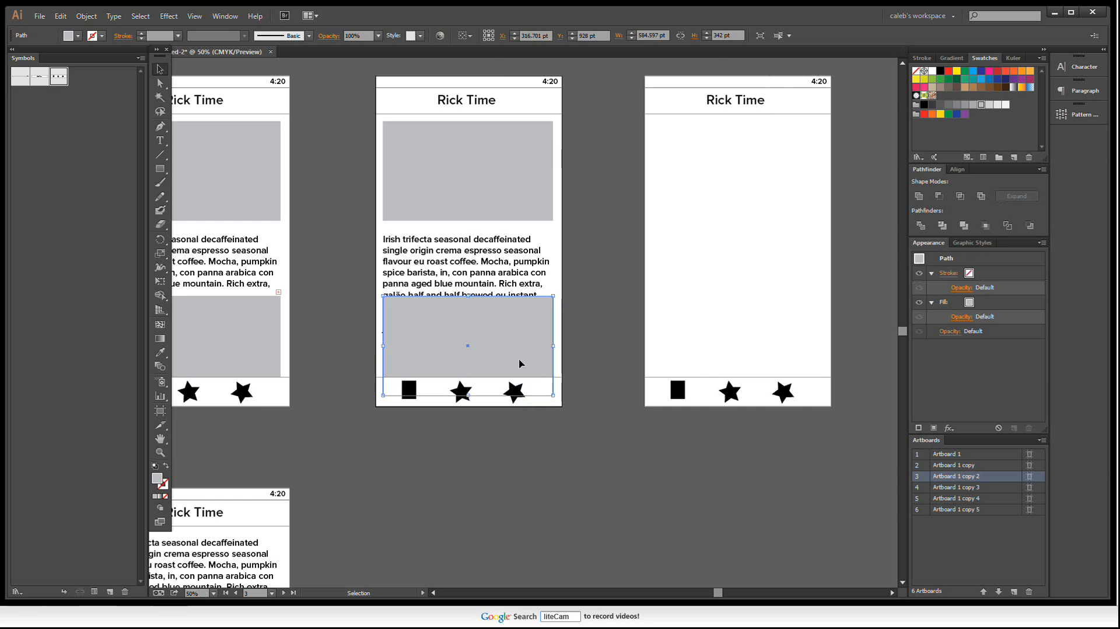
pyautogui.press('Delete')
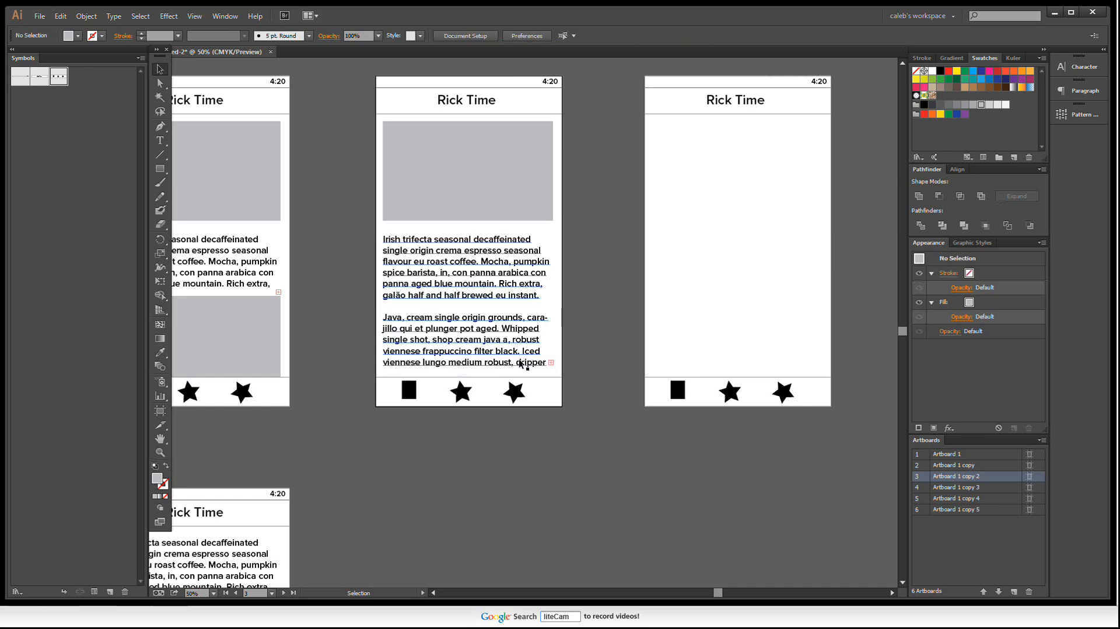
# Paste the copied gray rectangle in place behind the third artboard's paragraph and shorten the paragraph frame to end above it
pyautogui.click(519, 362)
pyautogui.press('a')
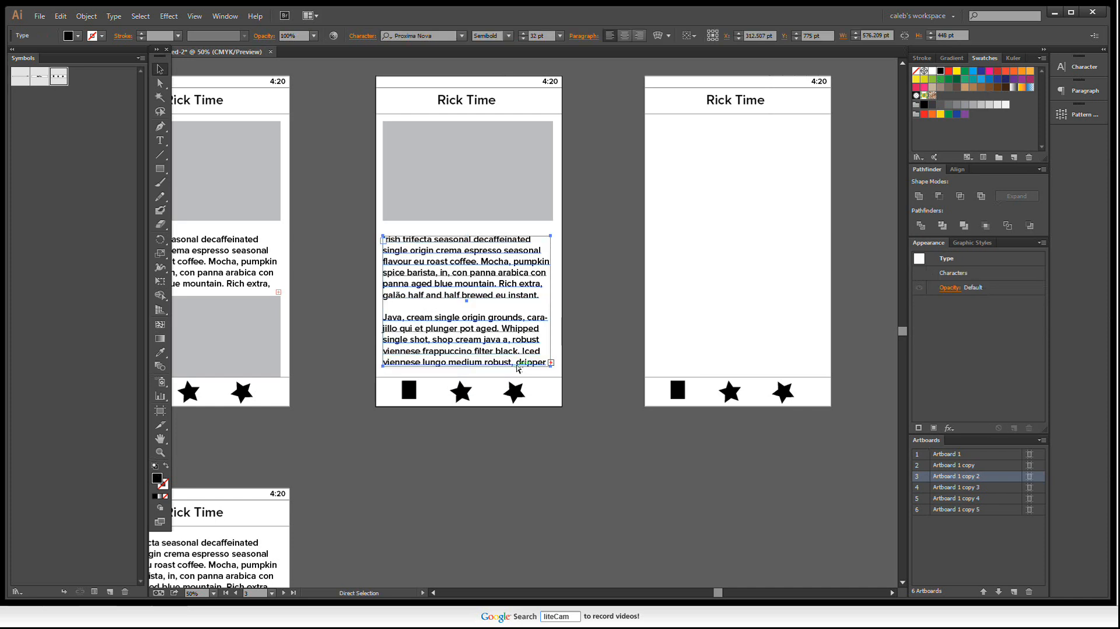
pyautogui.hotkey('ctrl', 'z')
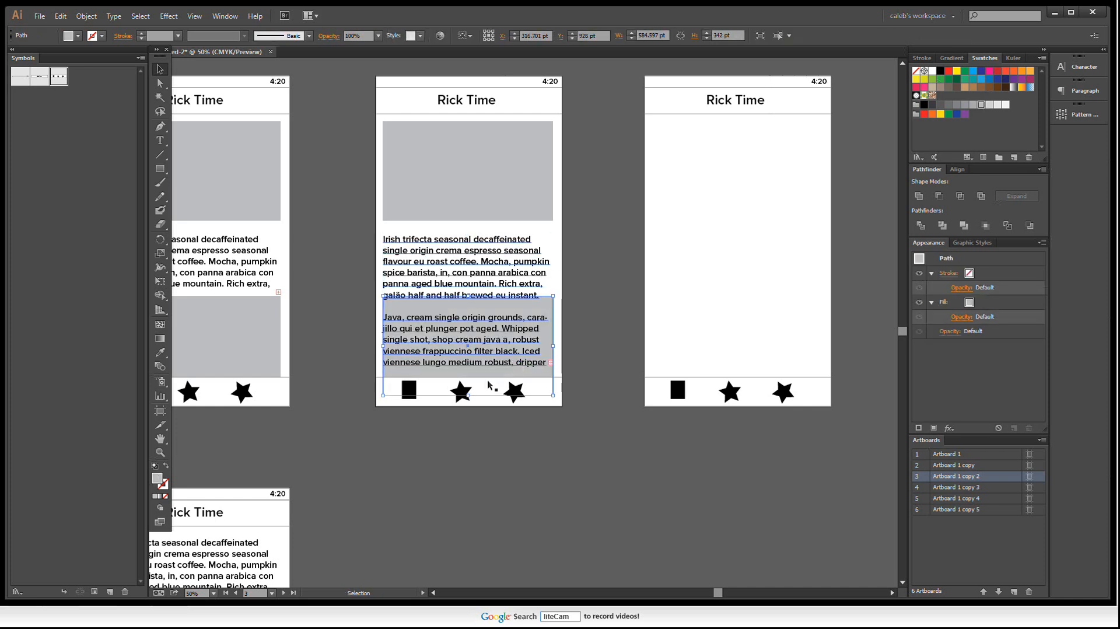
pyautogui.press('v')
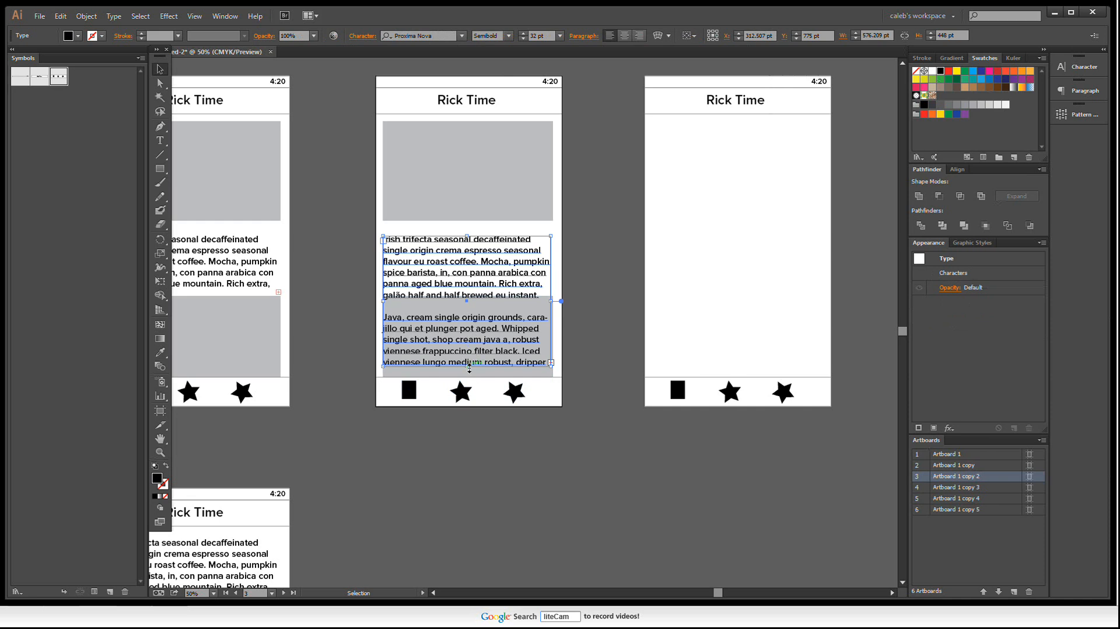
pyautogui.moveTo(468, 367); pyautogui.dragTo(485, 284)
pyautogui.click(603, 352)
# Move the third artboard's upper gray rectangle onto the blank fourth artboard and shrink it to about 420 by 138 pt
pyautogui.hotkey('ctrl', '-')
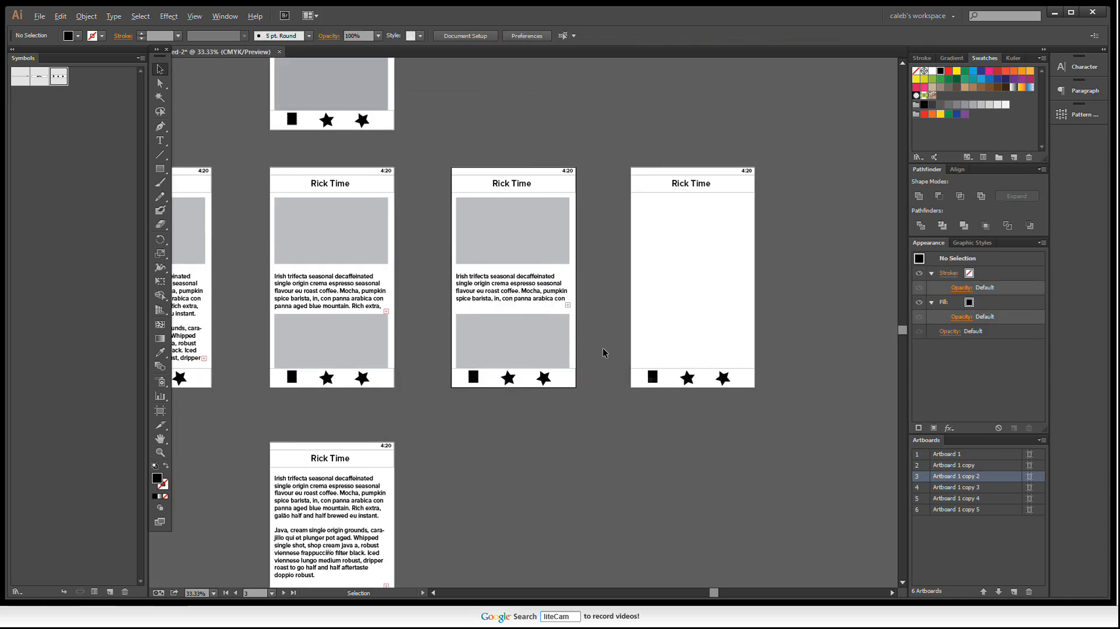
pyautogui.moveTo(667, 327); pyautogui.dragTo(497, 361)
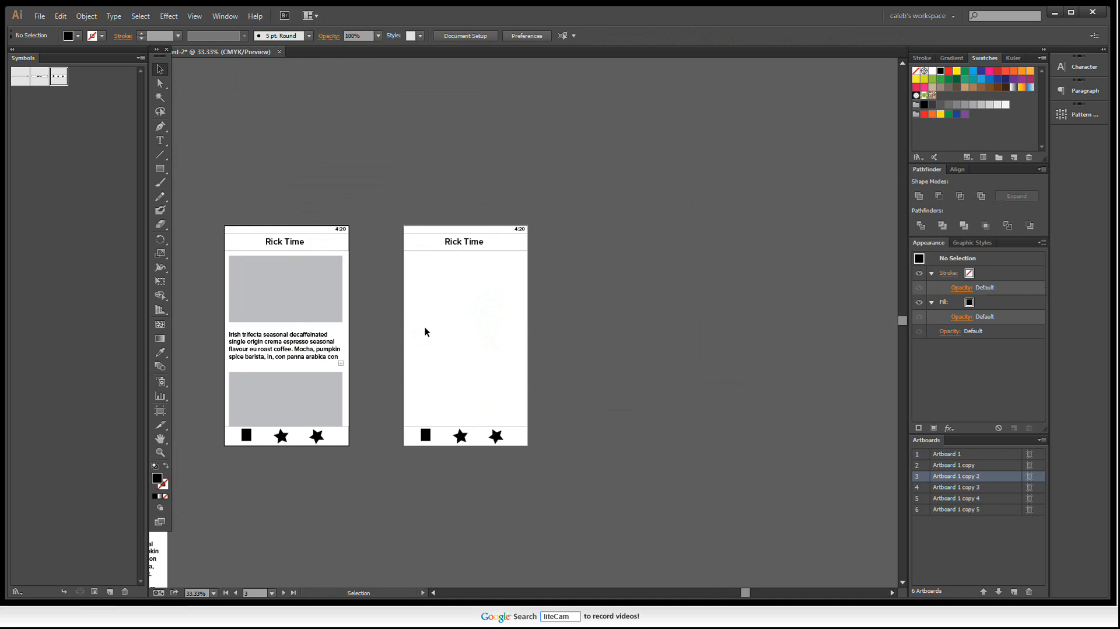
pyautogui.moveTo(394, 359); pyautogui.dragTo(462, 305)
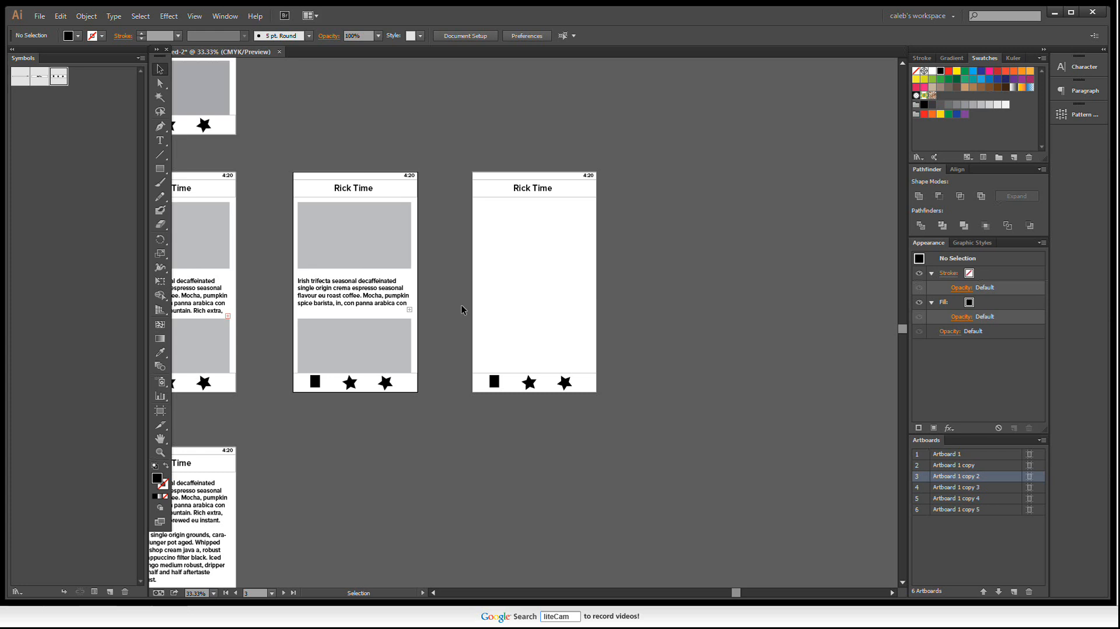
pyautogui.moveTo(402, 252); pyautogui.dragTo(563, 264)
pyautogui.keyDown('alt'); pyautogui.scroll(2, 563, 265); pyautogui.keyUp('alt')
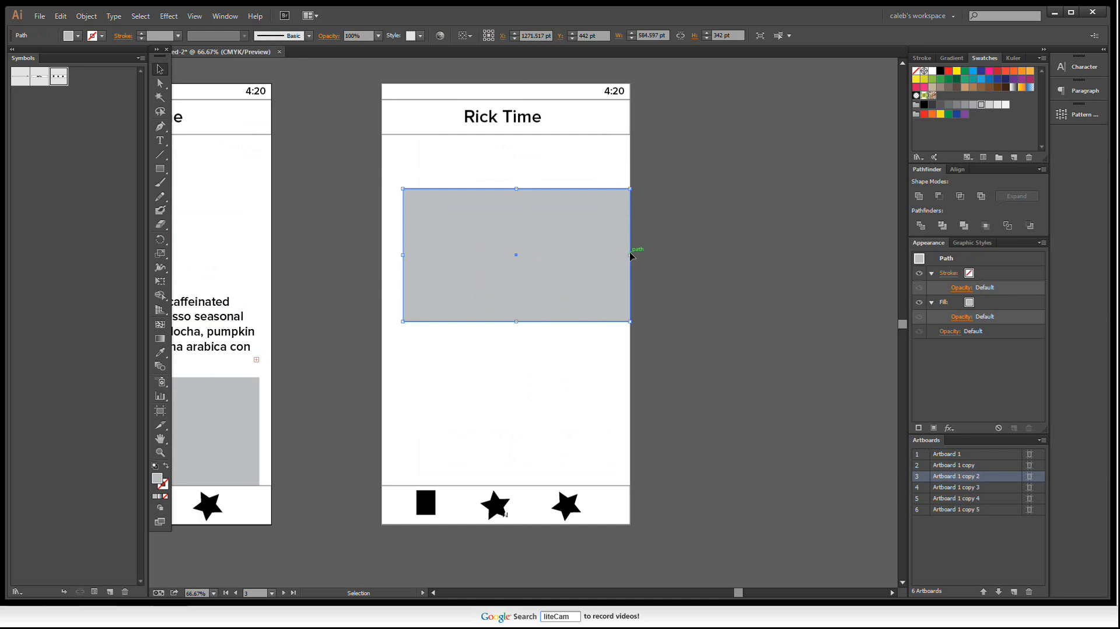
pyautogui.moveTo(631, 255); pyautogui.dragTo(564, 254)
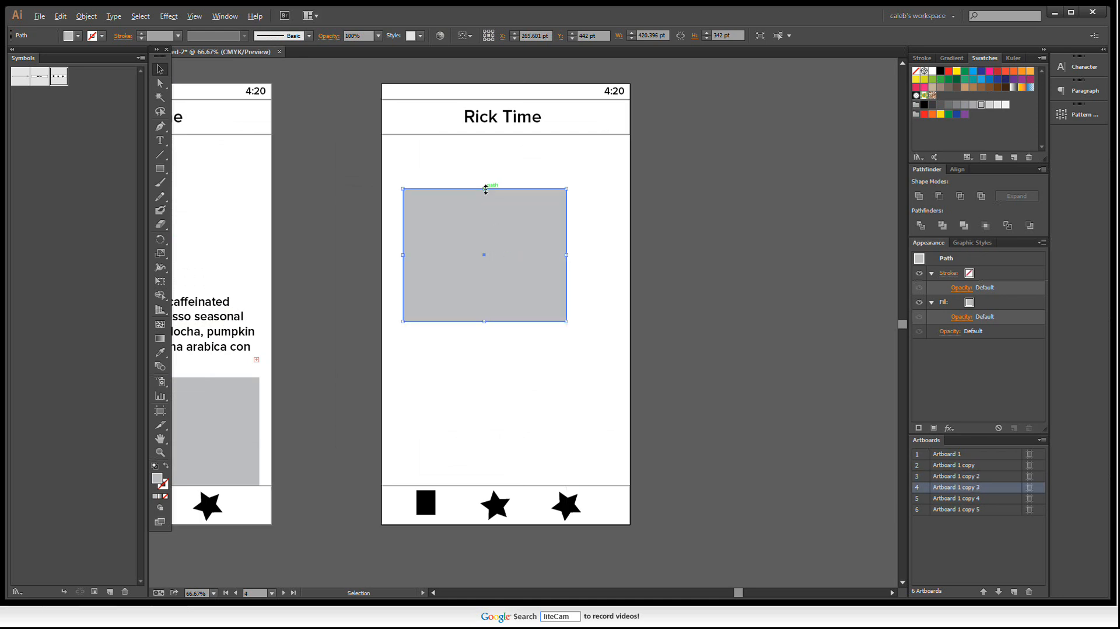
pyautogui.moveTo(485, 189); pyautogui.dragTo(497, 230)
pyautogui.hscroll(1, 525, 262)
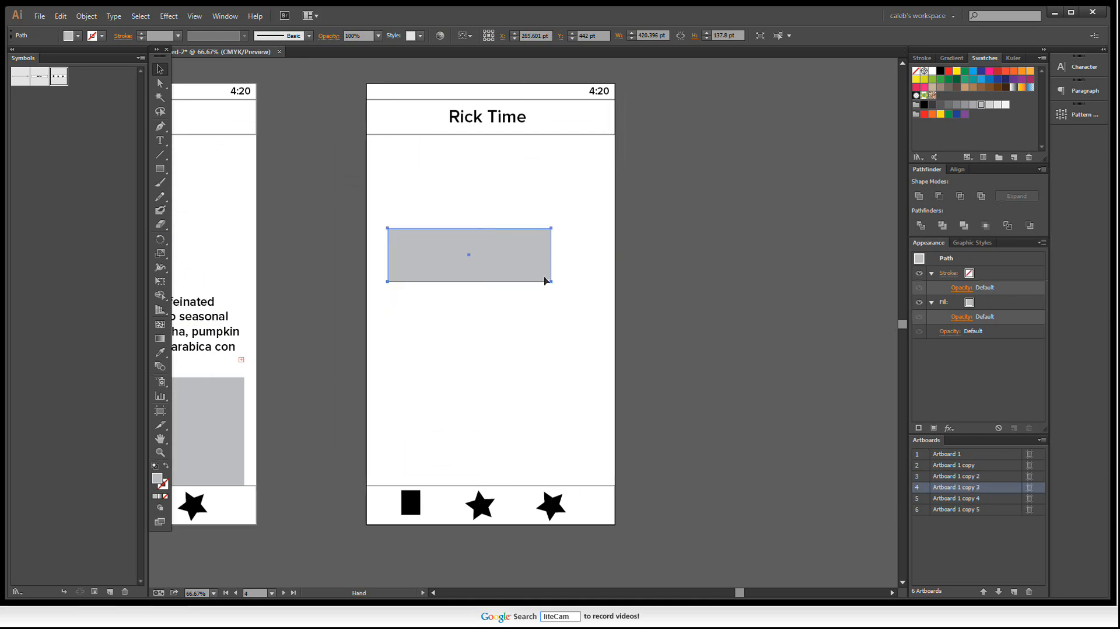
# Replace the fourth artboard's gray rectangle with a rounded rectangle about 472 by 114 pt, drawn below the title bar
pyautogui.press('Delete')
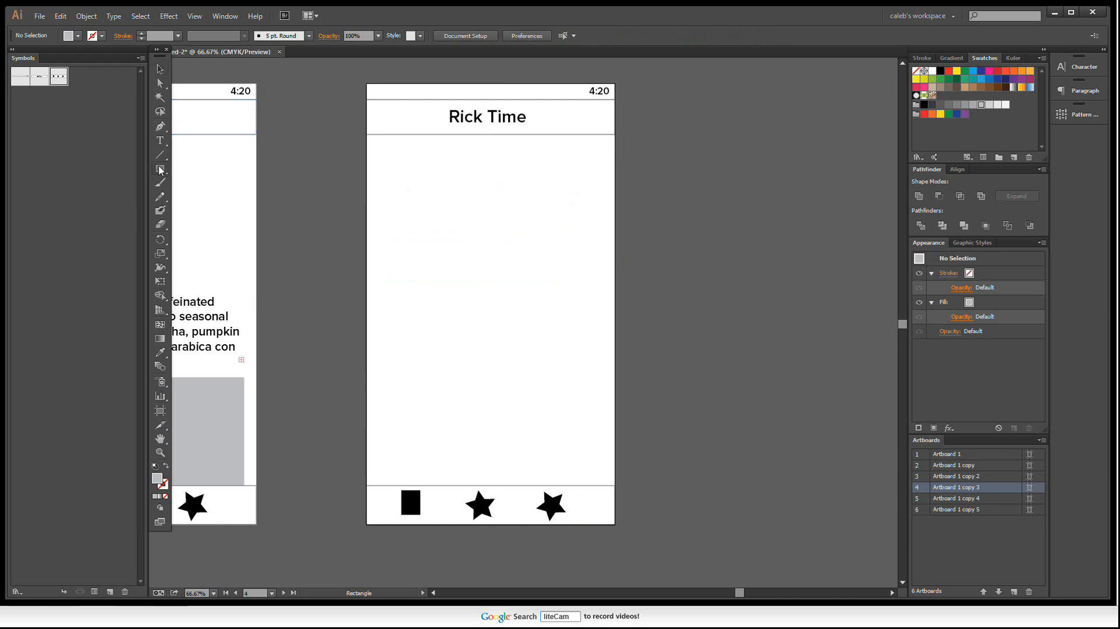
pyautogui.moveTo(160, 169); pyautogui.dragTo(199, 182)
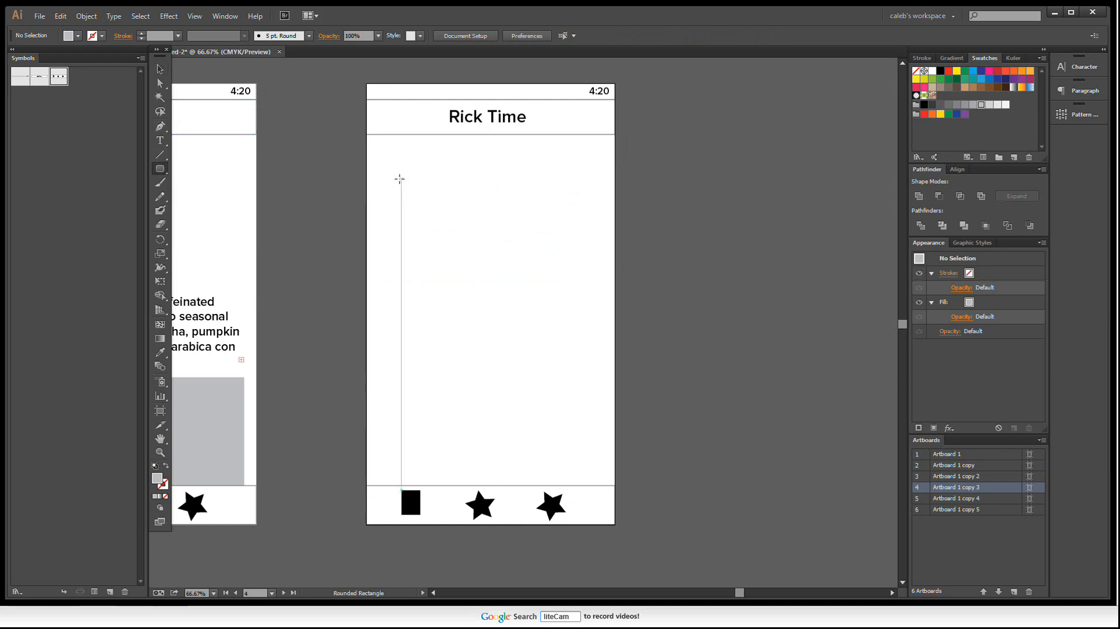
pyautogui.moveTo(401, 179); pyautogui.dragTo(584, 222)
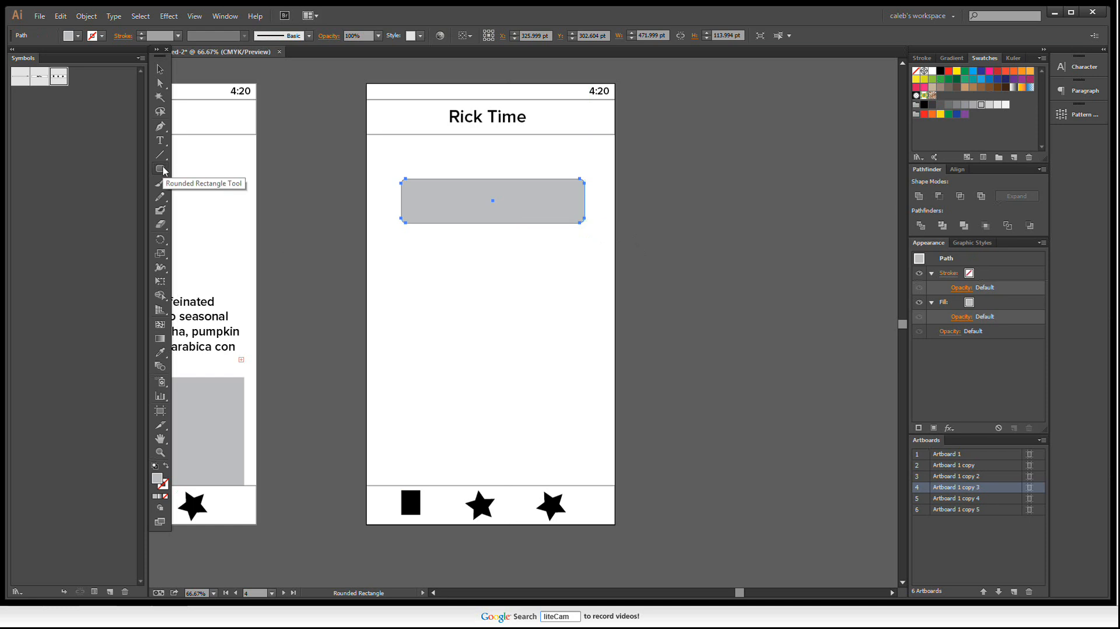
pyautogui.click(166, 71)
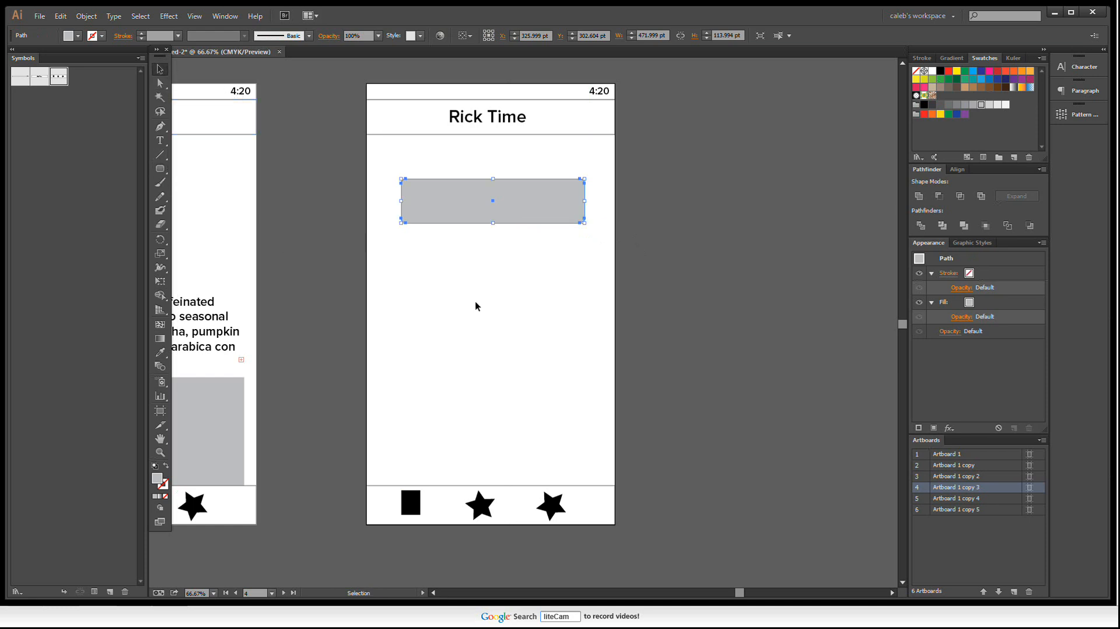
pyautogui.click(479, 298)
pyautogui.moveTo(544, 251); pyautogui.dragTo(524, 257)
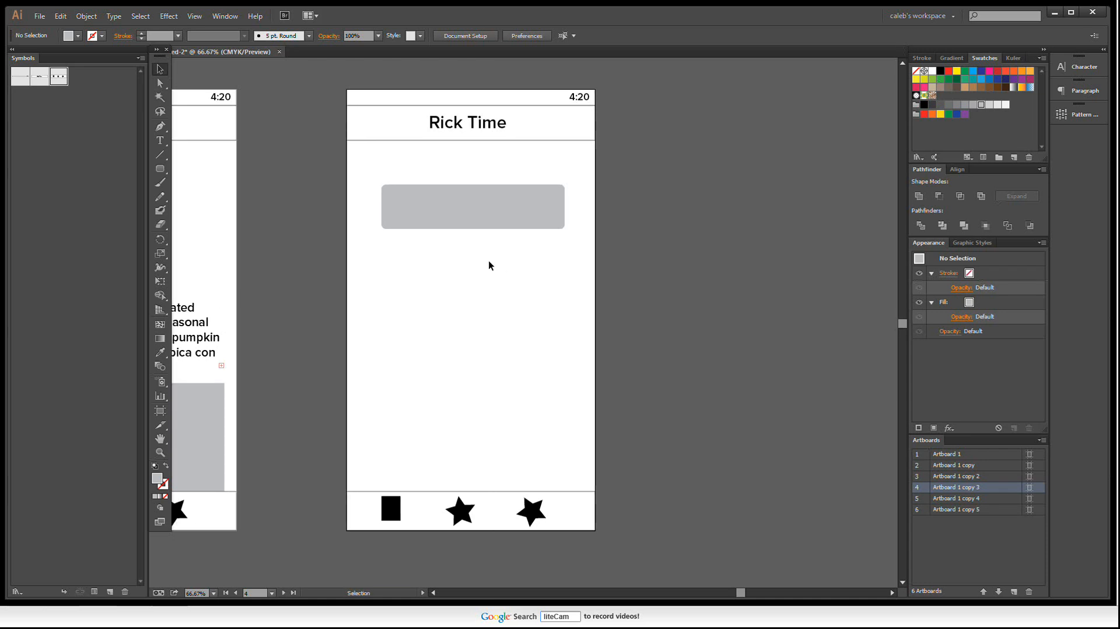
# Draw a plain gray rectangle about 472 by 139 pt below the rounded rectangle on the fourth artboard
pyautogui.click(160, 168)
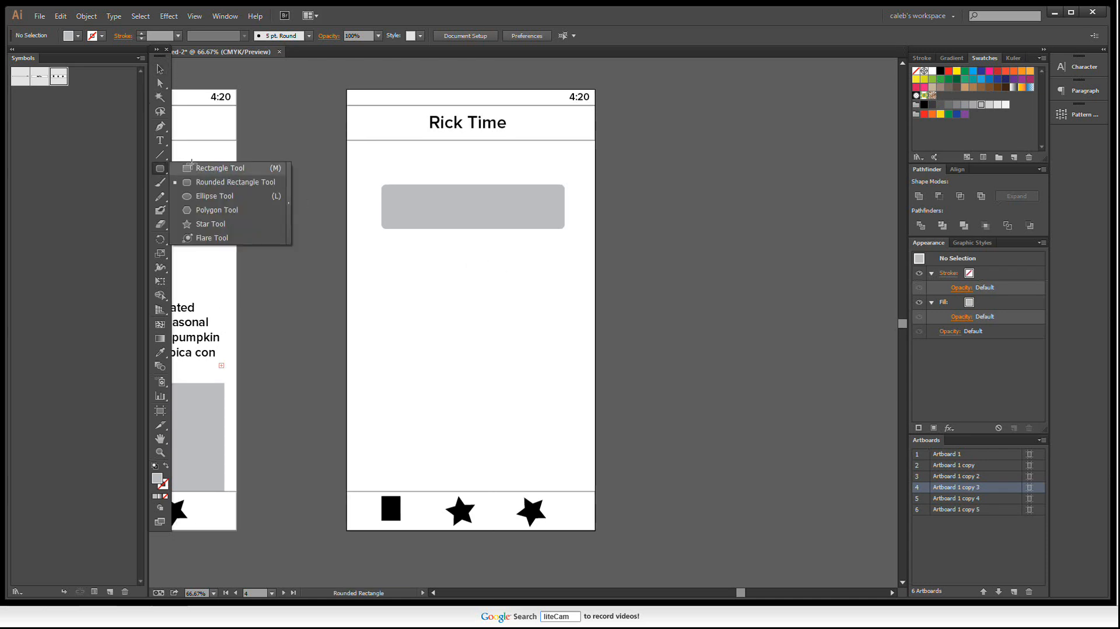
pyautogui.click(191, 167)
pyautogui.moveTo(382, 243); pyautogui.dragTo(564, 296)
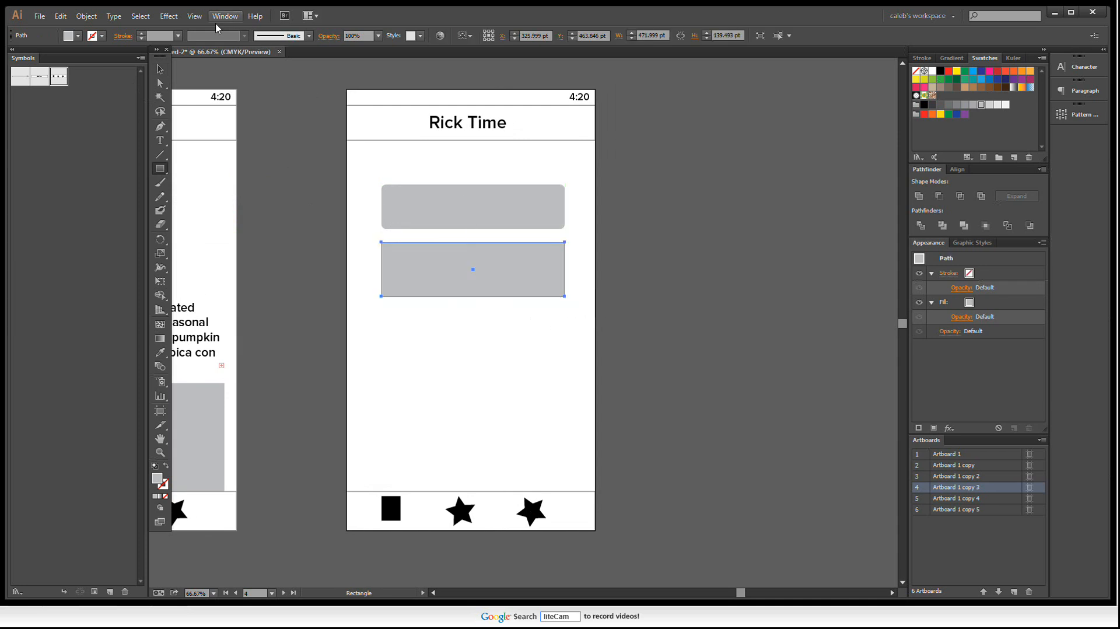
pyautogui.click(160, 69)
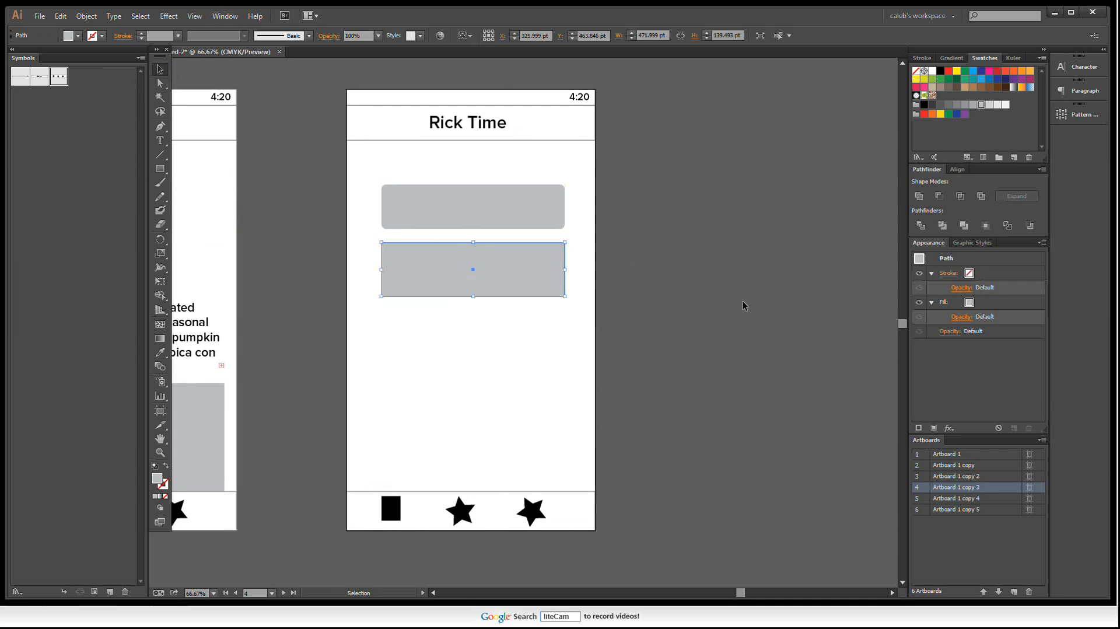
# Apply a Rounded Rectangle shape effect to the new rectangle with 0 pt extra width, 0 pt extra height and a 9 pt corner radius
pyautogui.click(948, 428)
pyautogui.moveTo(991, 165)
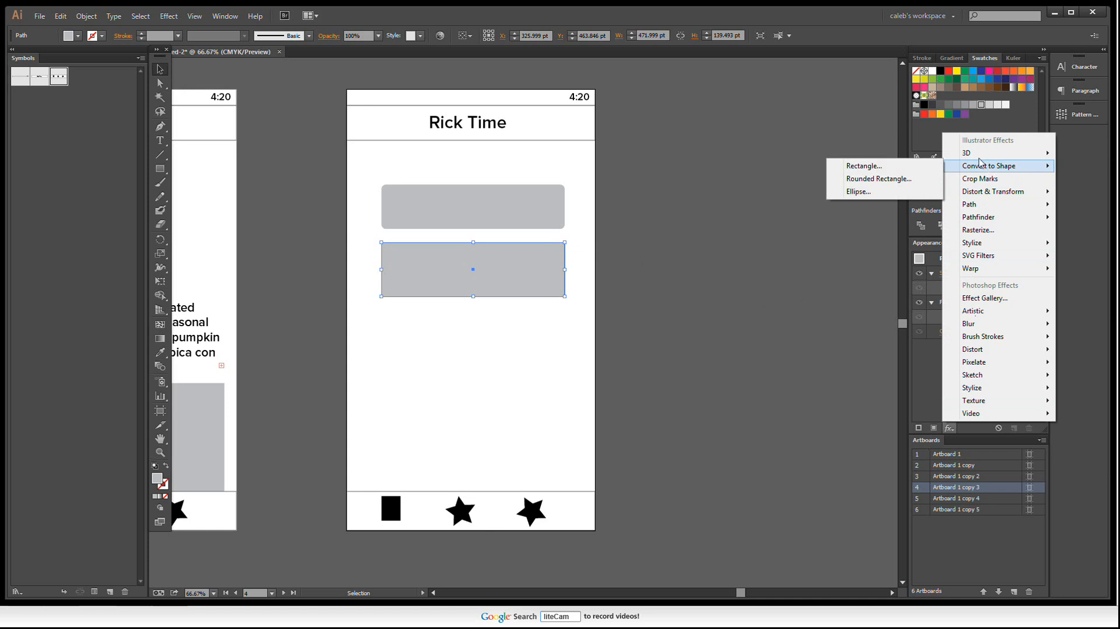
pyautogui.click(898, 179)
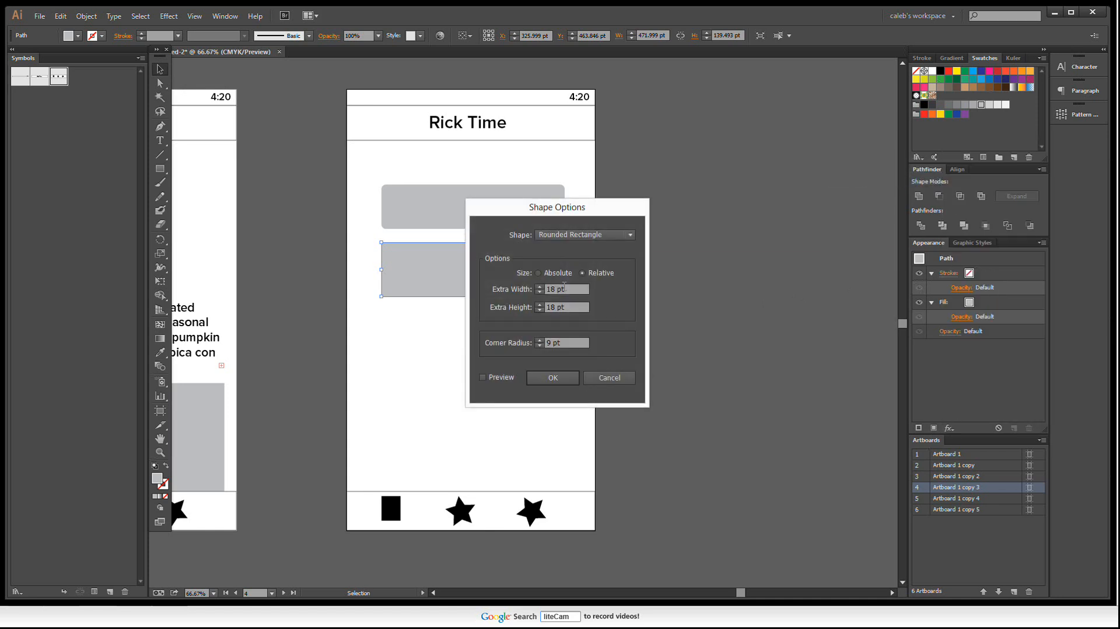
pyautogui.click(563, 288)
pyautogui.write('0')
pyautogui.press('Tab')
pyautogui.write('0')
pyautogui.click(506, 381)
pyautogui.click(553, 378)
pyautogui.scroll(3, 537, 253)
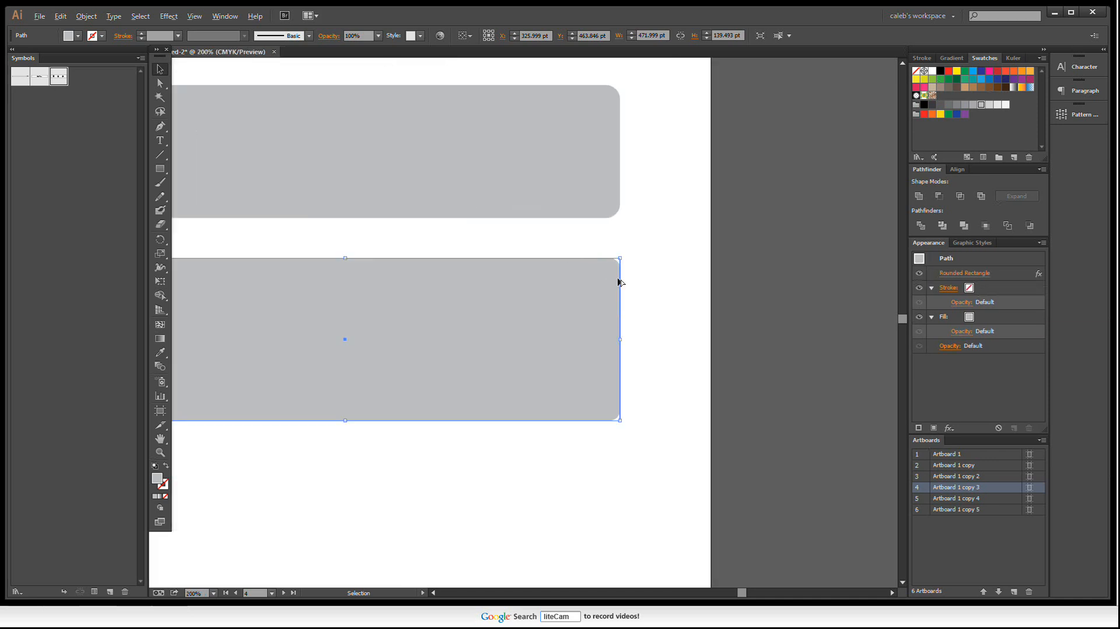
pyautogui.scroll(1, 620, 282)
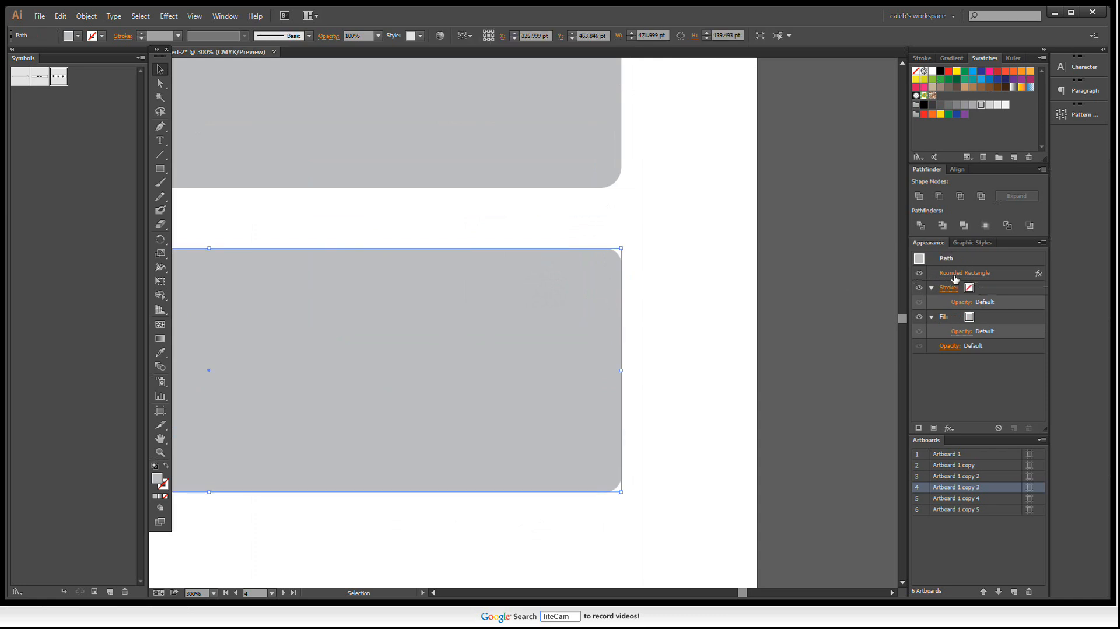
# Stretch both gray shapes together to about 1434 pt wide and compare their rounded corners
pyautogui.click(637, 287)
pyautogui.scroll(-2, 637, 287)
pyautogui.moveTo(718, 278); pyautogui.dragTo(446, 255)
pyautogui.scroll(-1, 495, 304)
pyautogui.click(505, 283)
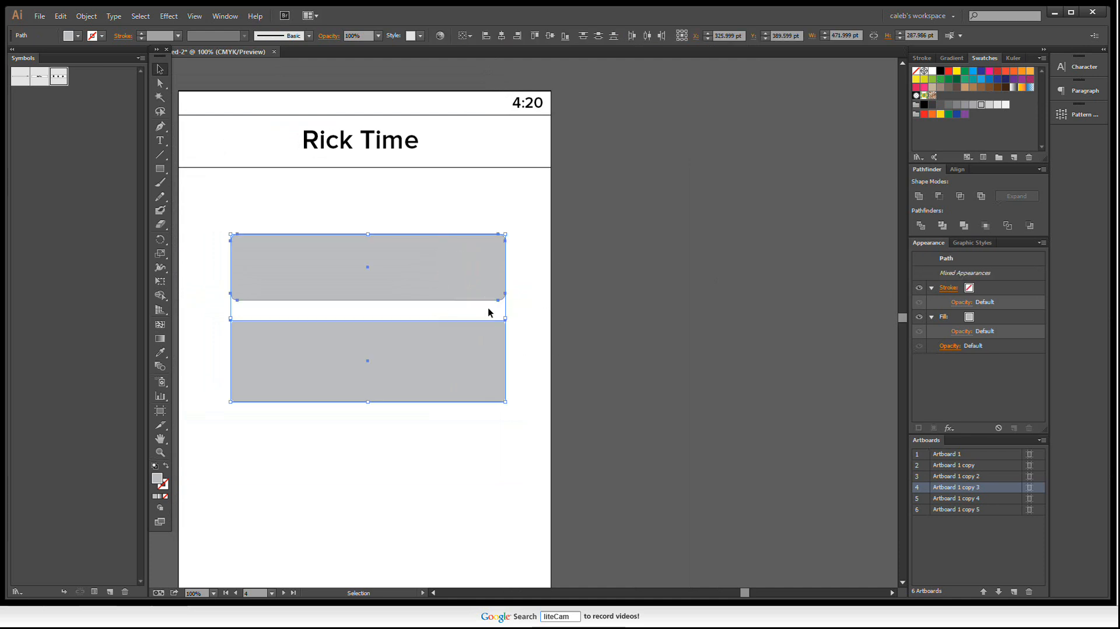
pyautogui.scroll(-2, 507, 320)
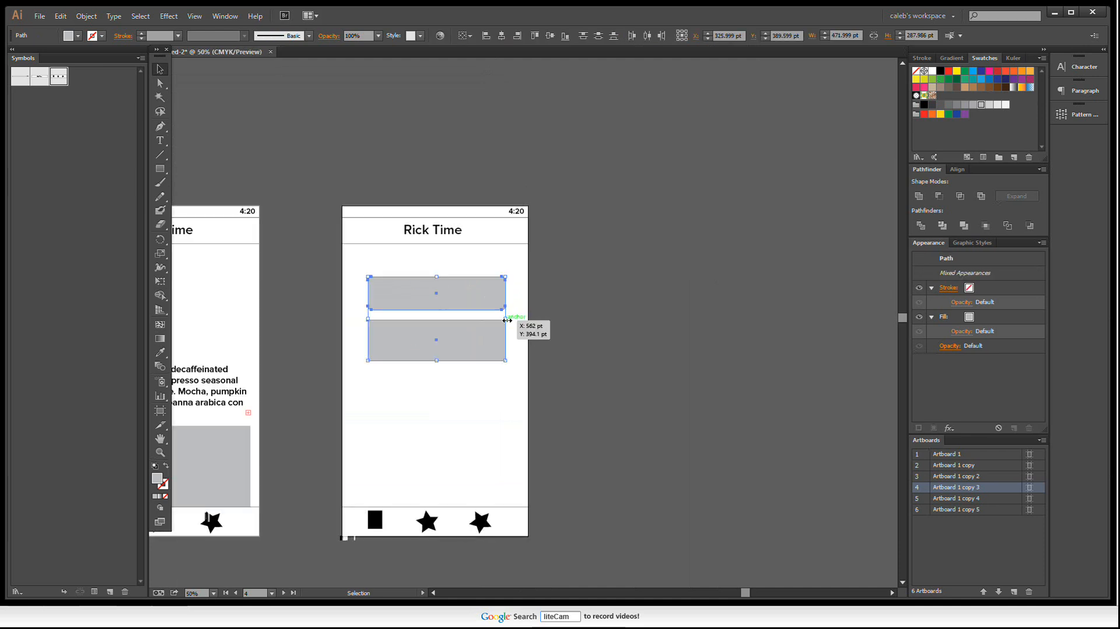
pyautogui.moveTo(507, 320); pyautogui.dragTo(647, 324)
pyautogui.click(825, 340)
pyautogui.scroll(5, 587, 296)
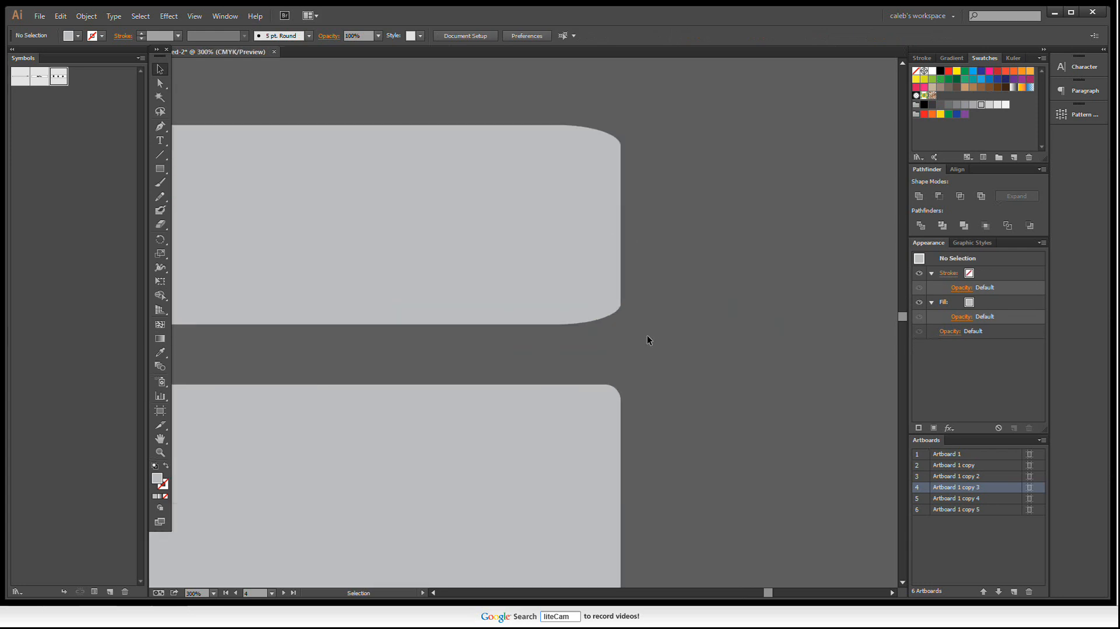
pyautogui.click(610, 265)
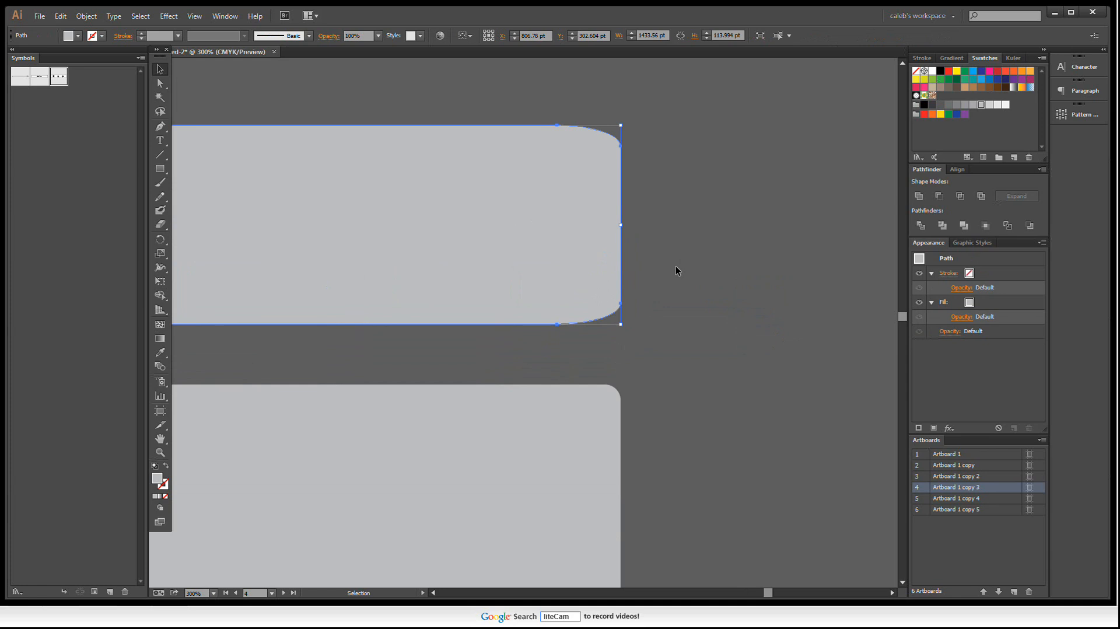
pyautogui.click(676, 269)
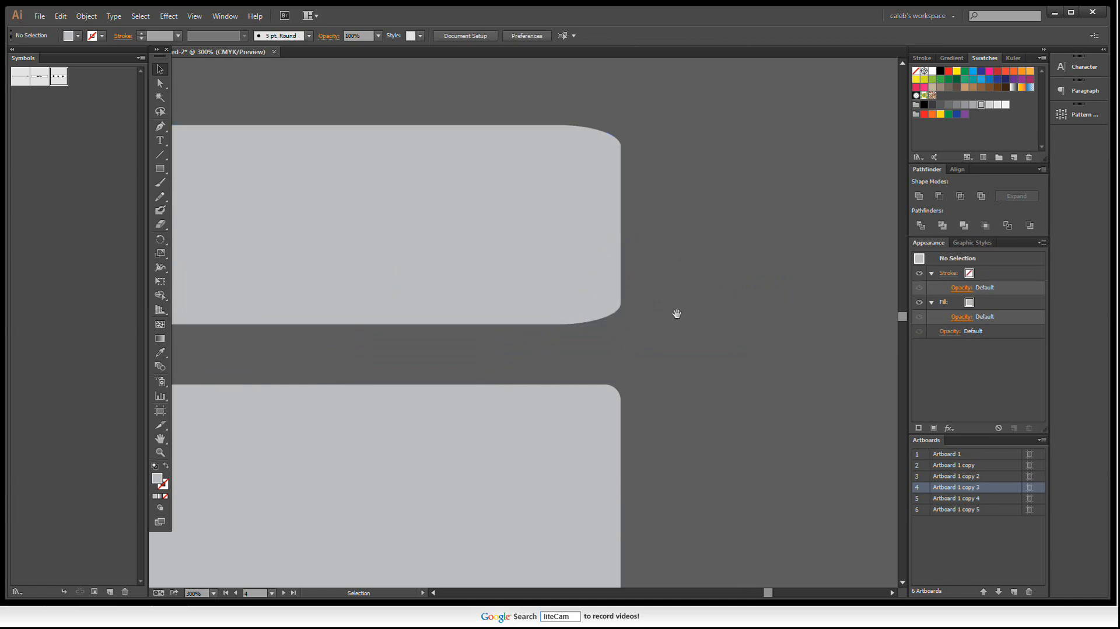
pyautogui.moveTo(675, 312); pyautogui.dragTo(554, 253)
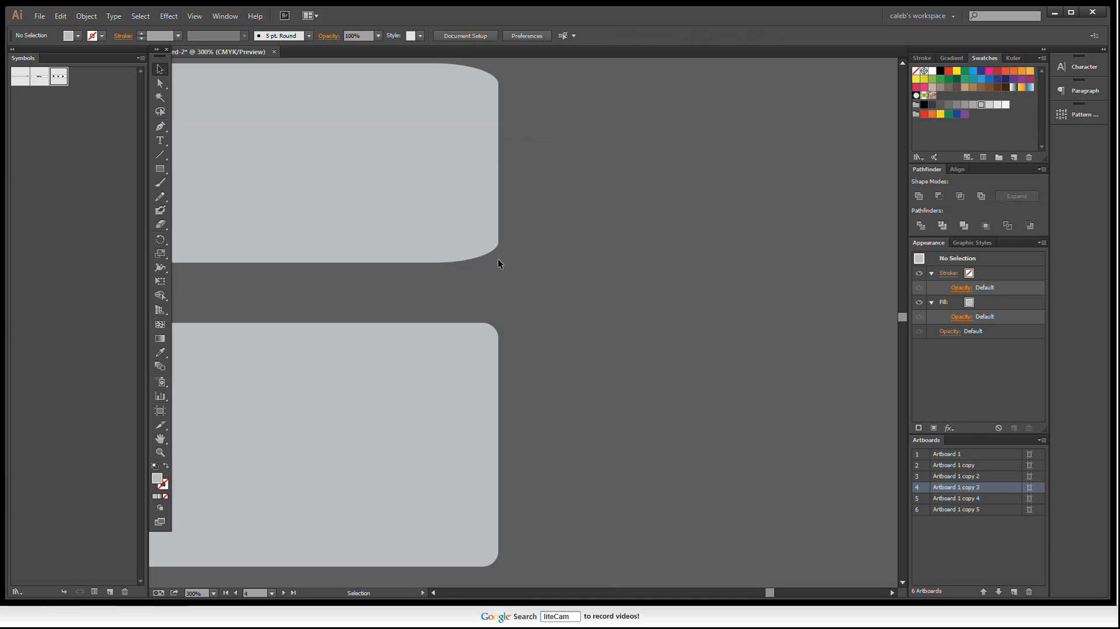
# Delete the upper shape with the distorted corners and narrow the remaining rectangle to about 510 pt wide
pyautogui.click(376, 180)
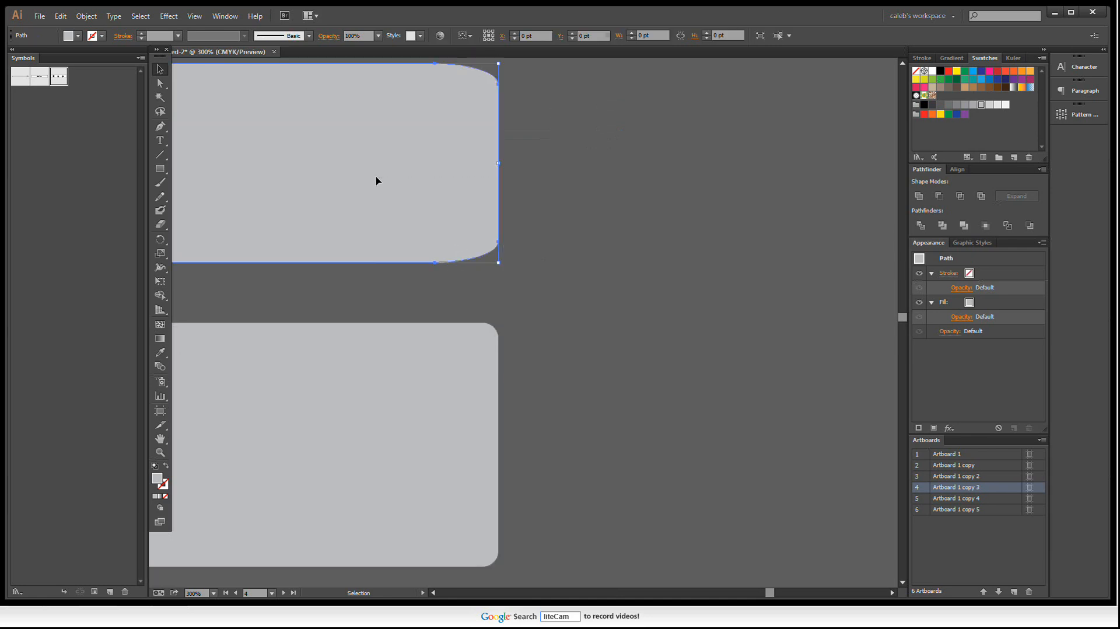
pyautogui.press('Delete')
pyautogui.scroll(-2, 407, 242)
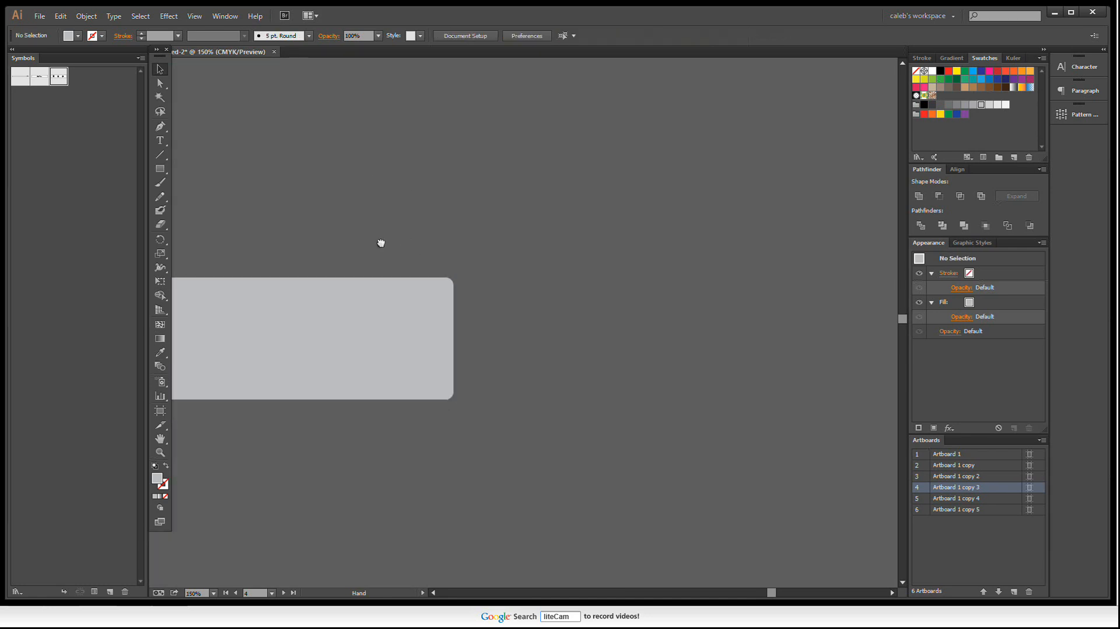
pyautogui.moveTo(380, 242); pyautogui.dragTo(772, 244)
pyautogui.scroll(-2, 755, 257)
pyautogui.click(764, 278)
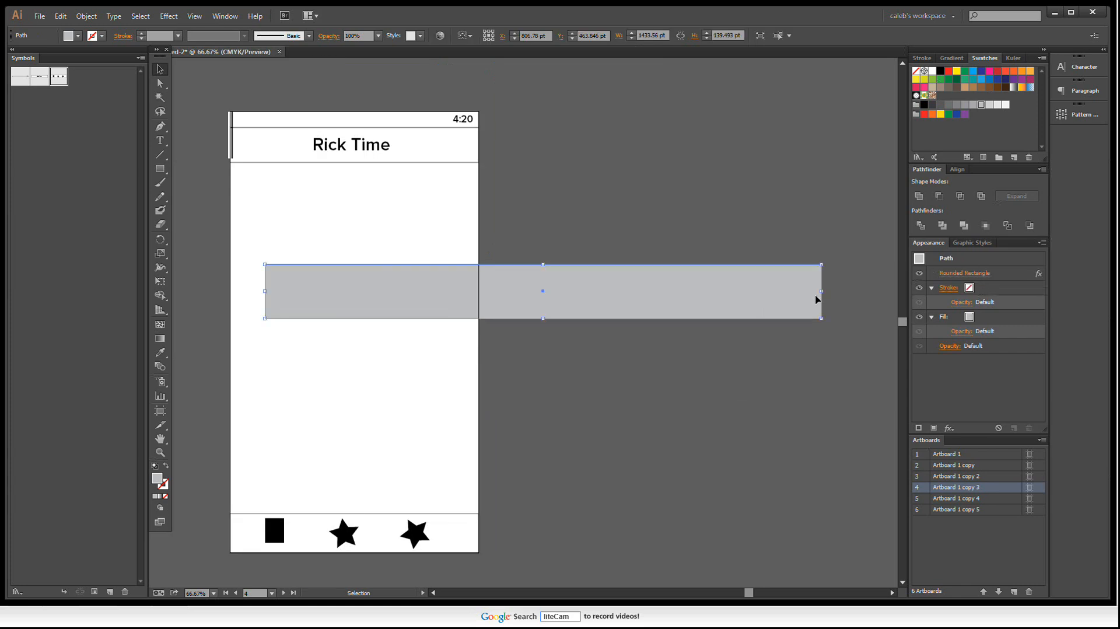
pyautogui.moveTo(822, 291); pyautogui.dragTo(463, 291)
pyautogui.click(492, 302)
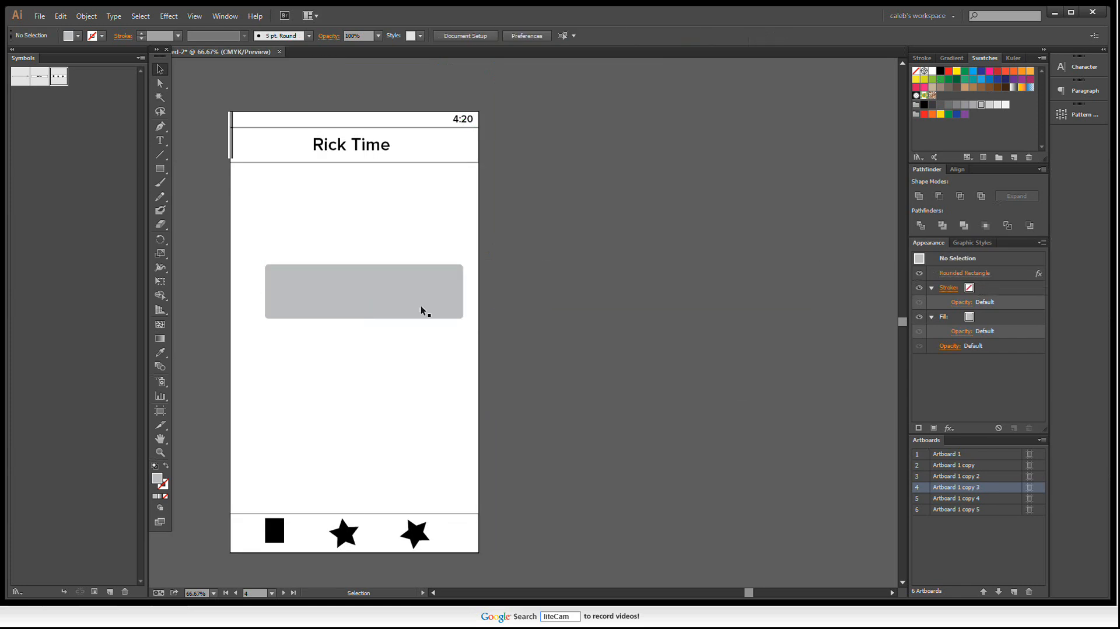
# Set the corner radius of the rectangle's Rounded Rectangle effect to 50 pt
pyautogui.scroll(2, 421, 305)
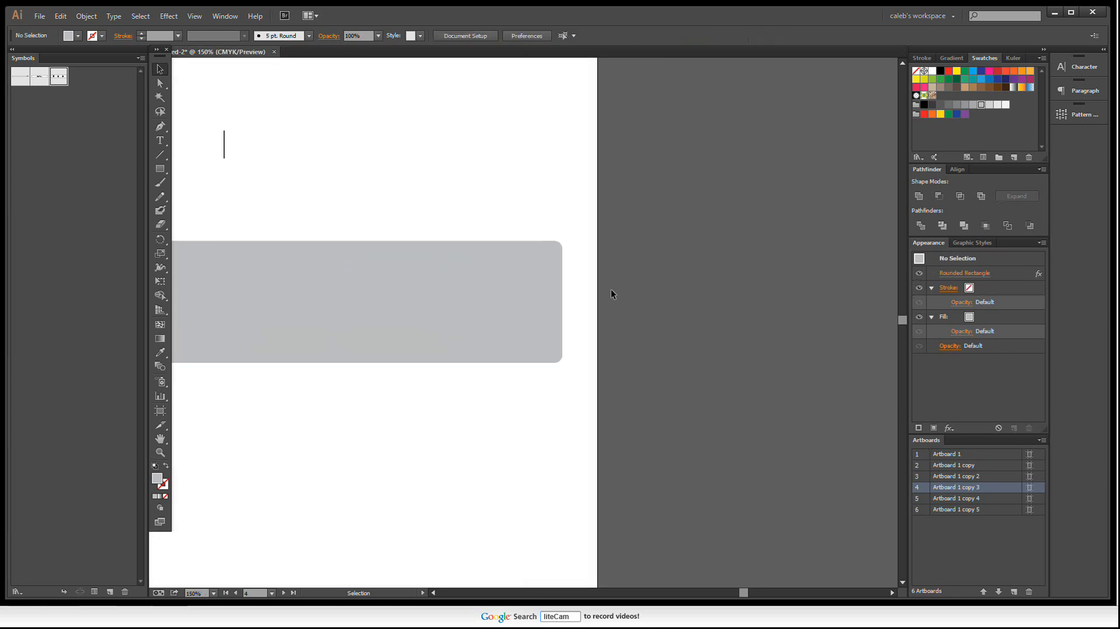
pyautogui.scroll(1, 607, 292)
pyautogui.click(480, 285)
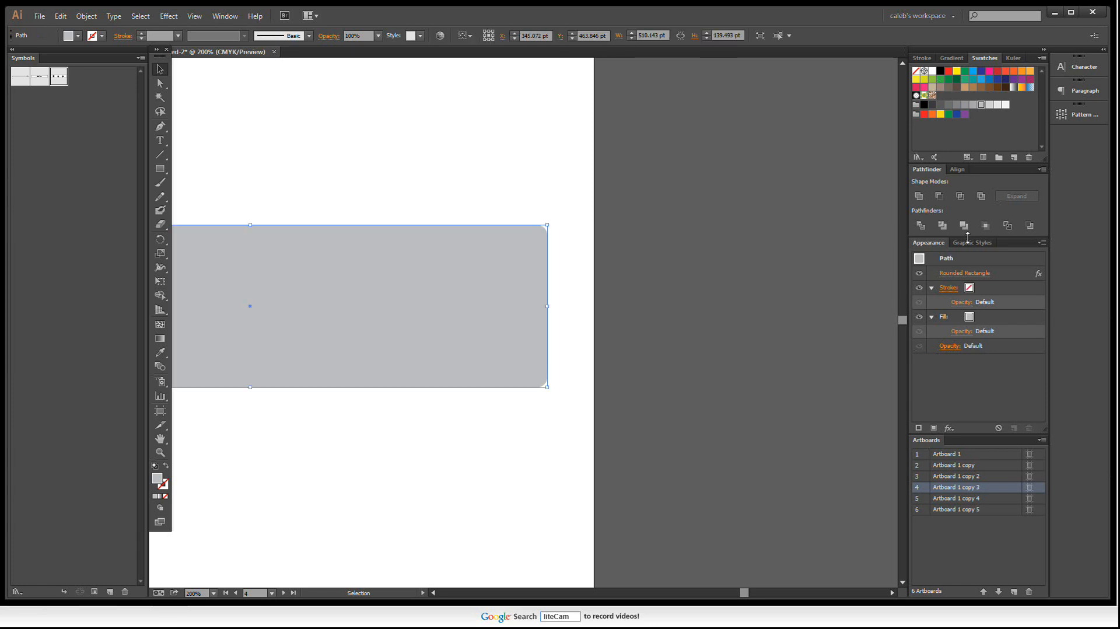
pyautogui.click(964, 273)
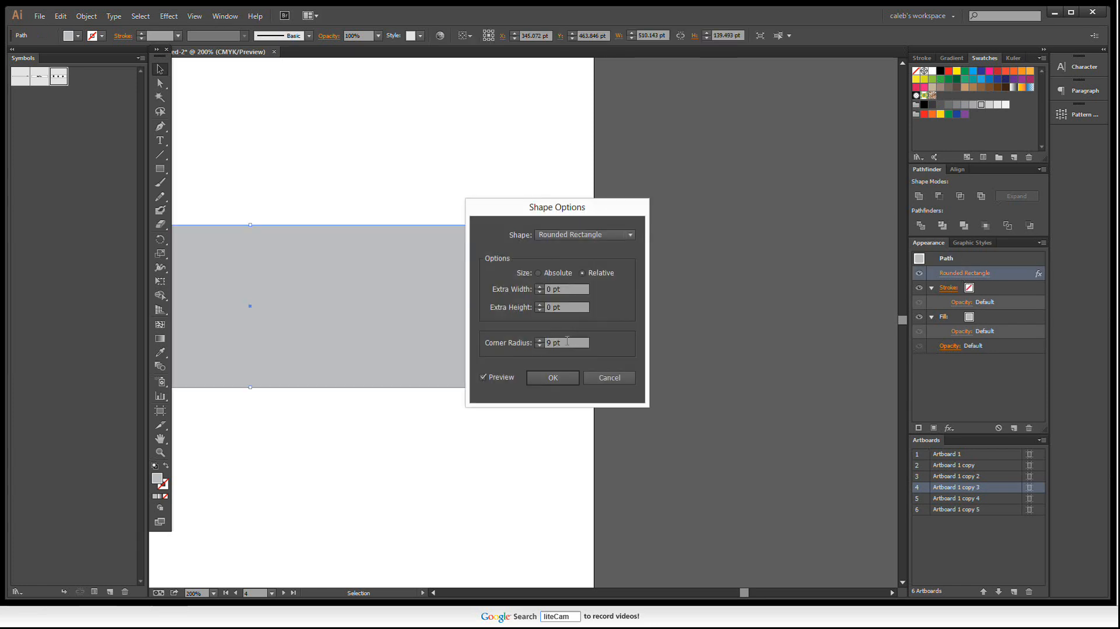
pyautogui.moveTo(568, 343); pyautogui.dragTo(468, 337)
pyautogui.write('50')
pyautogui.press('Return')
pyautogui.click(538, 156)
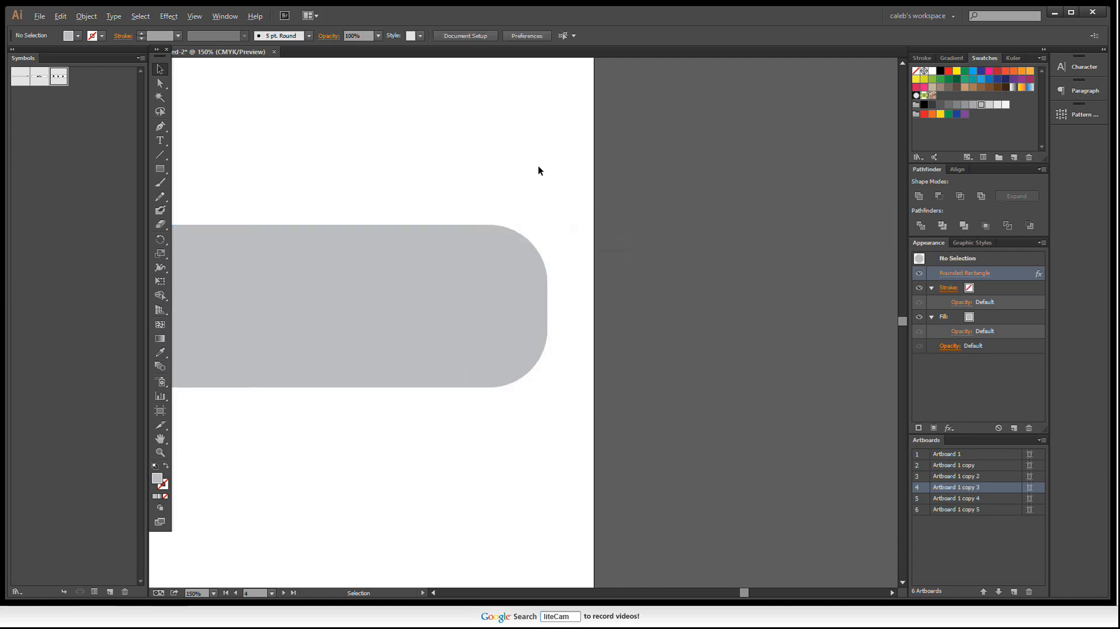
# Shorten the pill shape to about 97 pt high and place it in the lower half of the fourth artboard
pyautogui.scroll(-3, 538, 166)
pyautogui.moveTo(449, 169); pyautogui.dragTo(519, 363)
pyautogui.click(514, 274)
pyautogui.click(539, 206)
pyautogui.click(507, 224)
# Open the fourth artboard's title bar symbol for editing and copy its "Rick Time" text
pyautogui.moveTo(491, 127); pyautogui.dragTo(507, 318)
pyautogui.hotkey('ctrl', 'z')
pyautogui.doubleClick(509, 131)
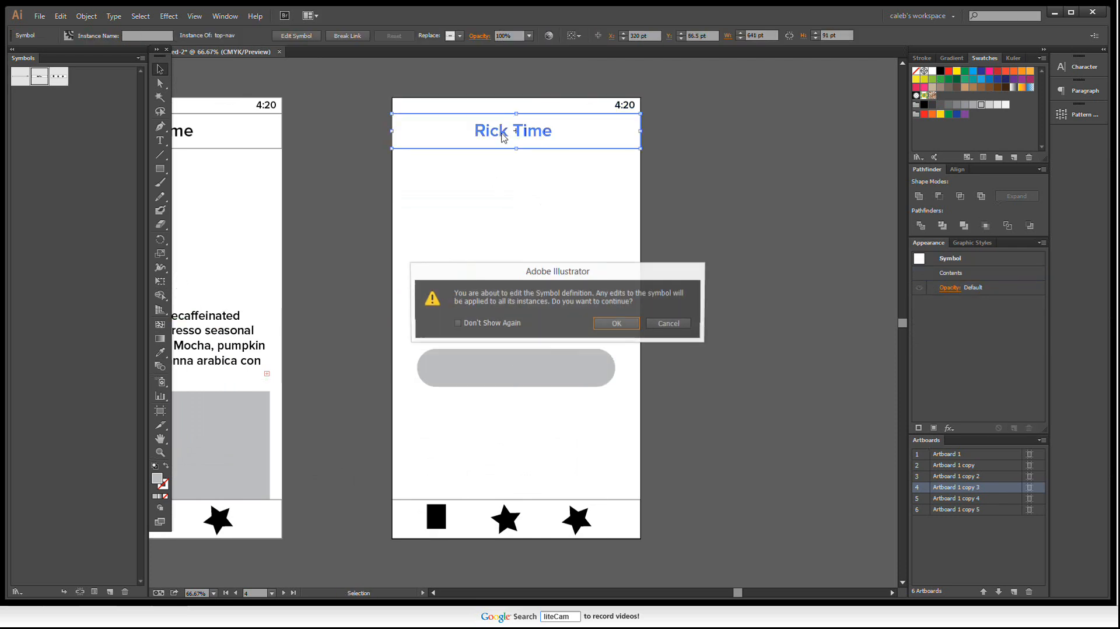
pyautogui.click(615, 323)
pyautogui.click(512, 136)
pyautogui.hotkey('ctrl', 'c')
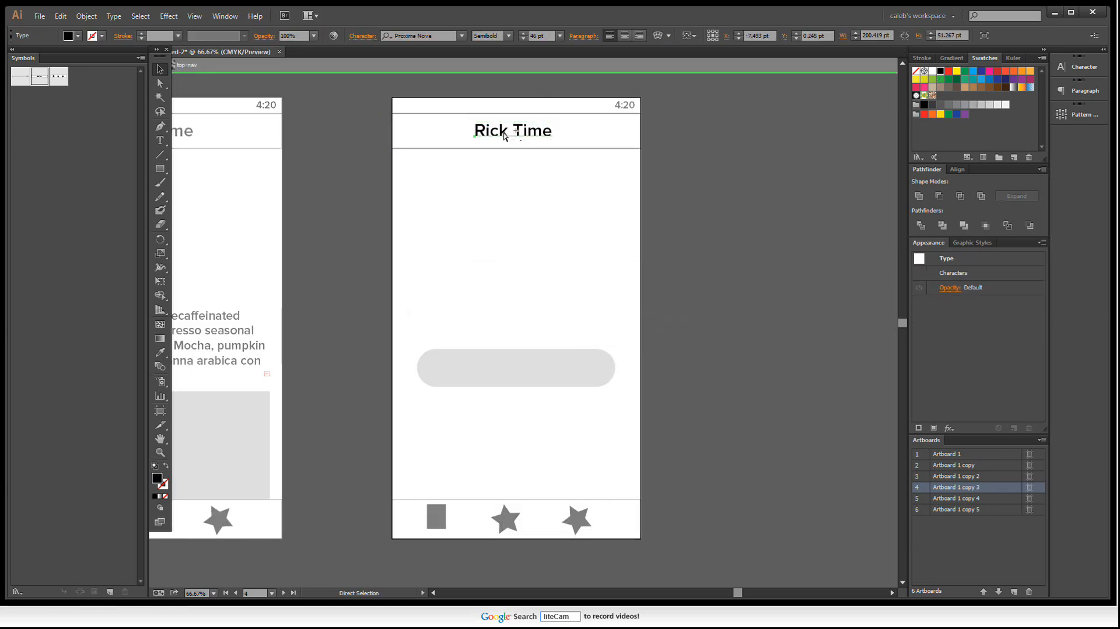
# Leave symbol editing, paste the copied "Rick Time" text on the fourth artboard and place it on the pill shape
pyautogui.doubleClick(595, 257)
pyautogui.scroll(1, 573, 361)
pyautogui.hotkey('ctrl', 'v')
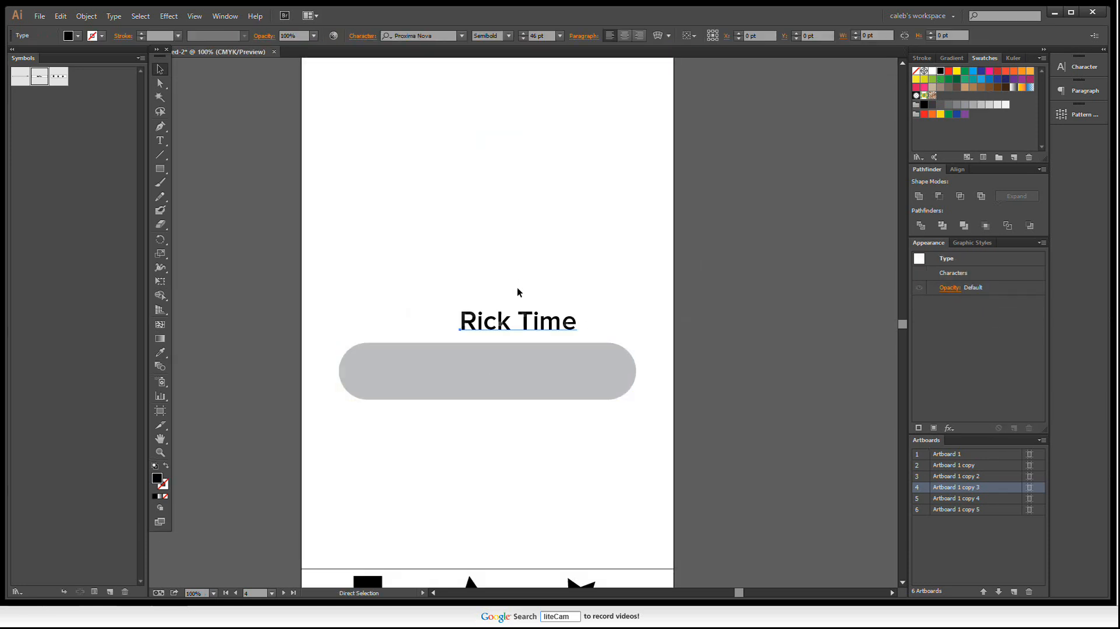
pyautogui.moveTo(522, 326); pyautogui.dragTo(496, 373)
pyautogui.click(512, 268)
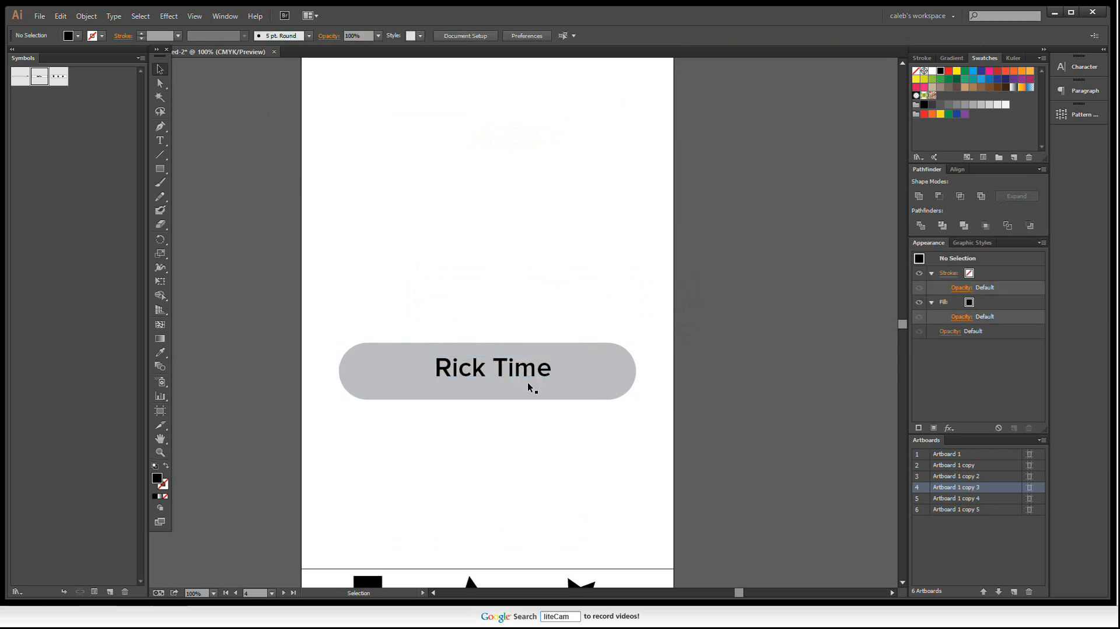
# Center-align the button text's paragraph and reposition the text near the middle of the pill
pyautogui.scroll(1, 537, 424)
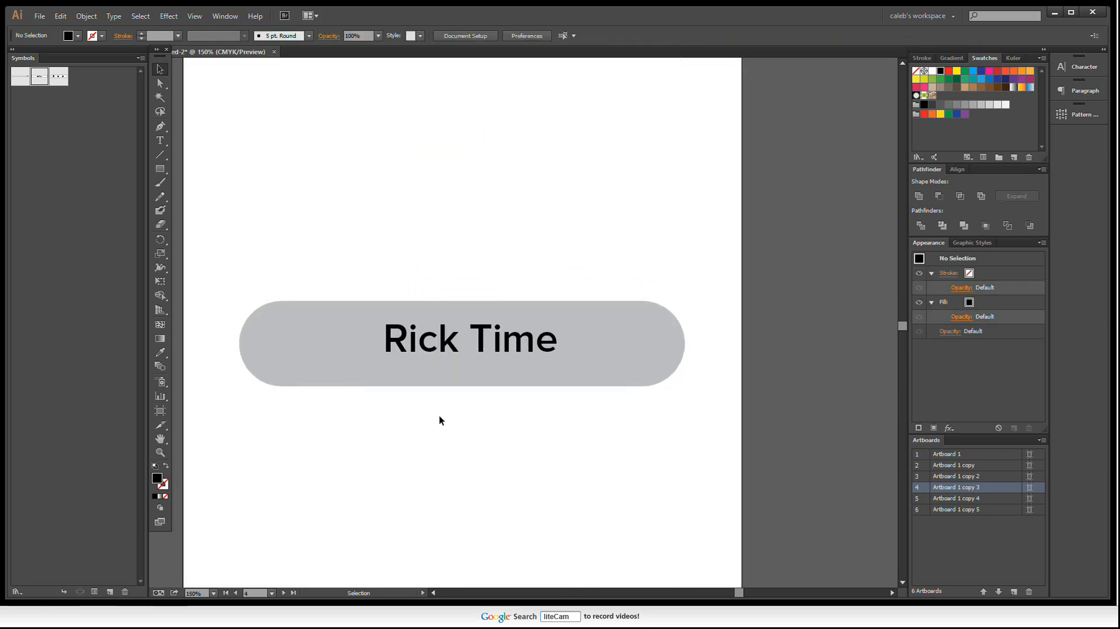
pyautogui.click(513, 340)
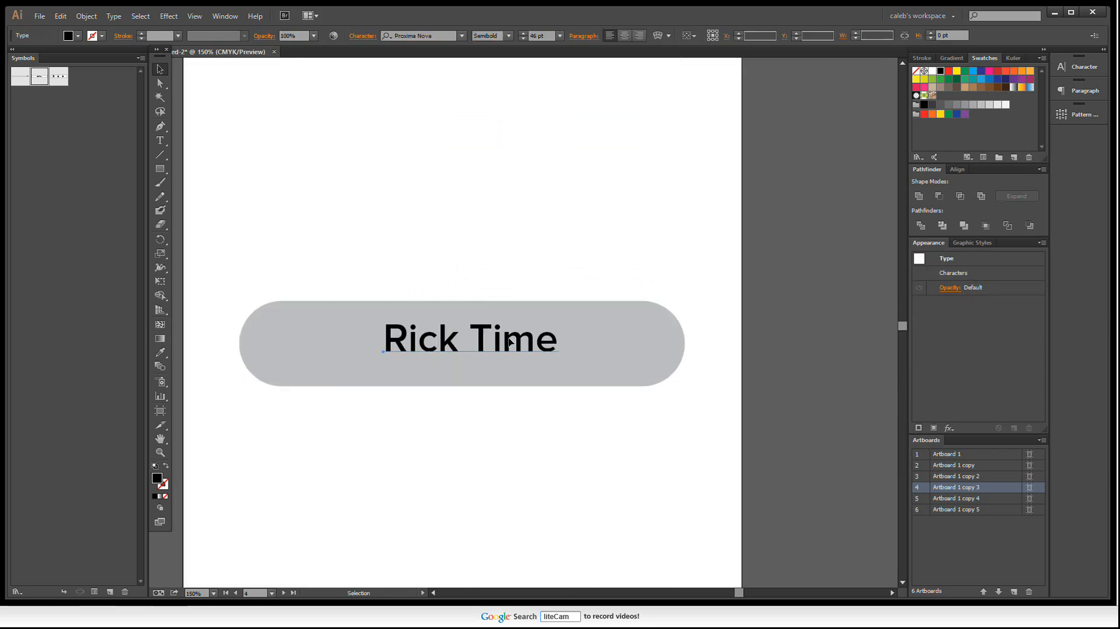
pyautogui.click(624, 36)
pyautogui.moveTo(448, 342); pyautogui.dragTo(540, 348)
pyautogui.click(482, 443)
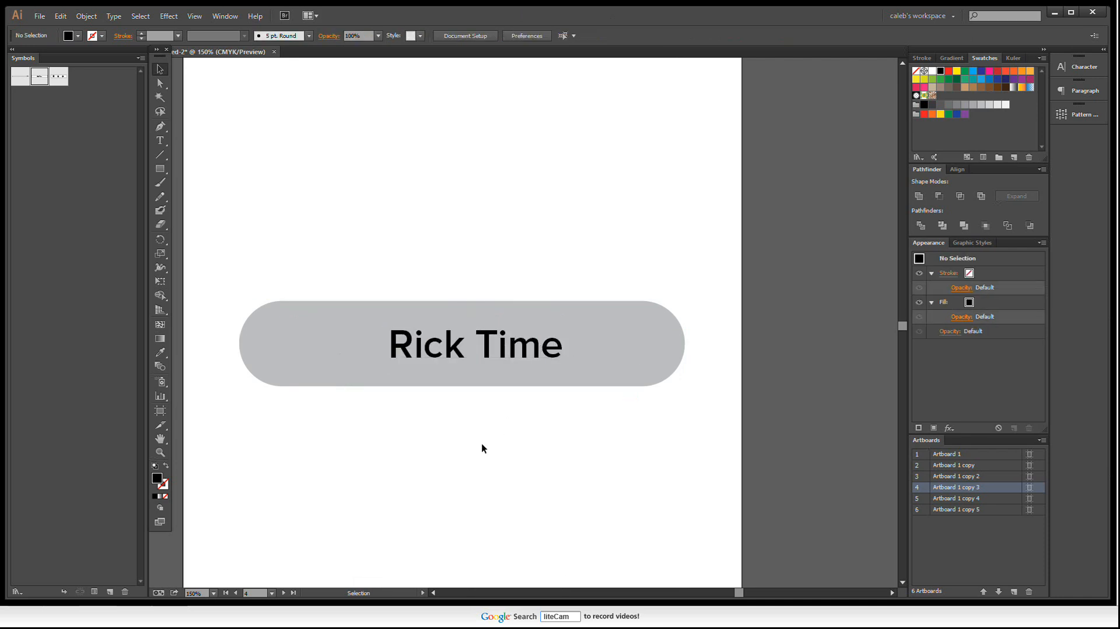
# Align the "Rick Time" text and the pill shape to each other's horizontal and vertical centers
pyautogui.click(498, 352)
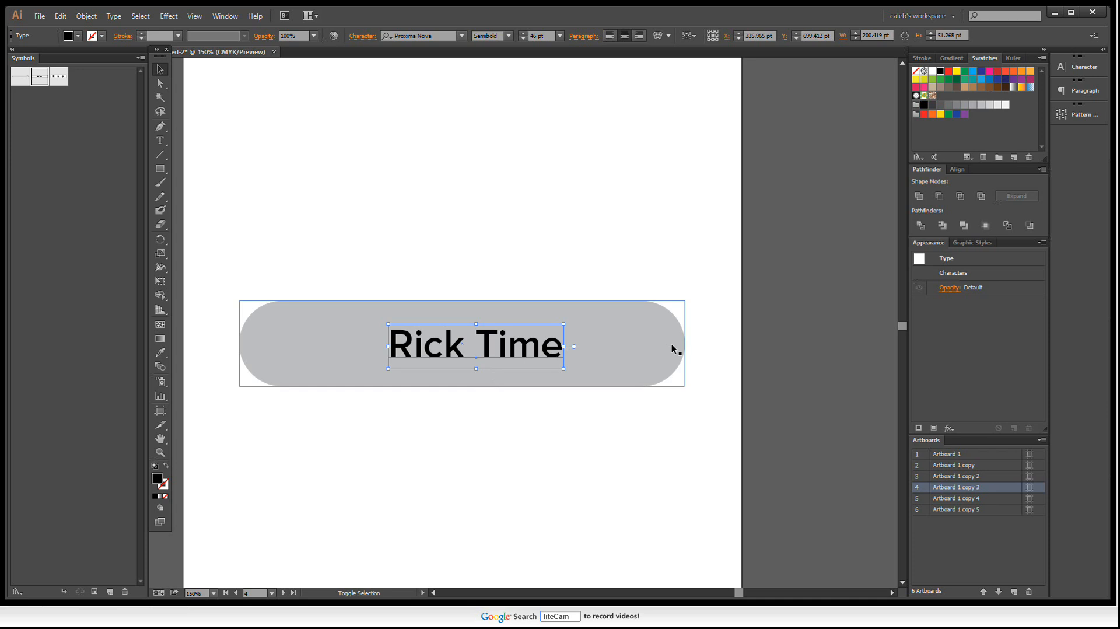
pyautogui.moveTo(283, 463); pyautogui.dragTo(449, 338)
pyautogui.click(610, 217)
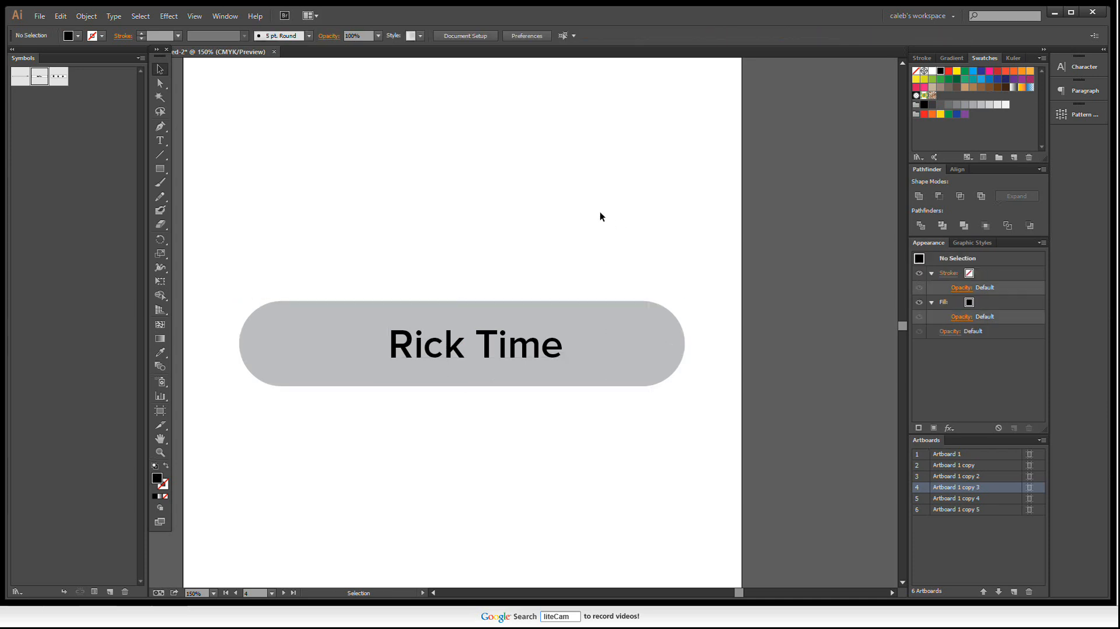
pyautogui.moveTo(383, 205); pyautogui.dragTo(550, 418)
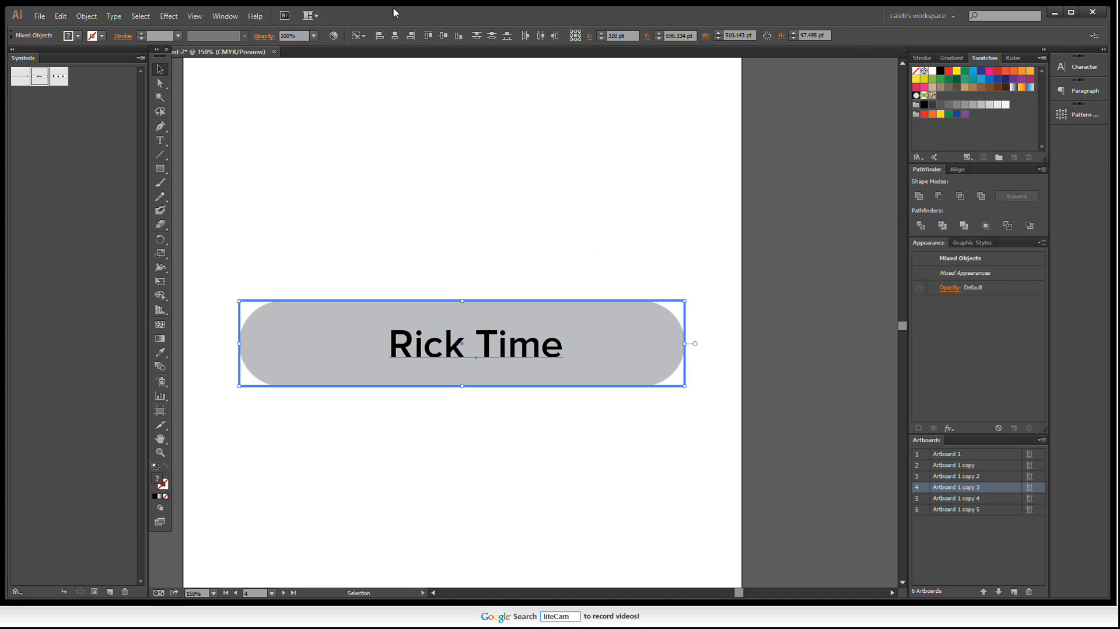
pyautogui.click(395, 36)
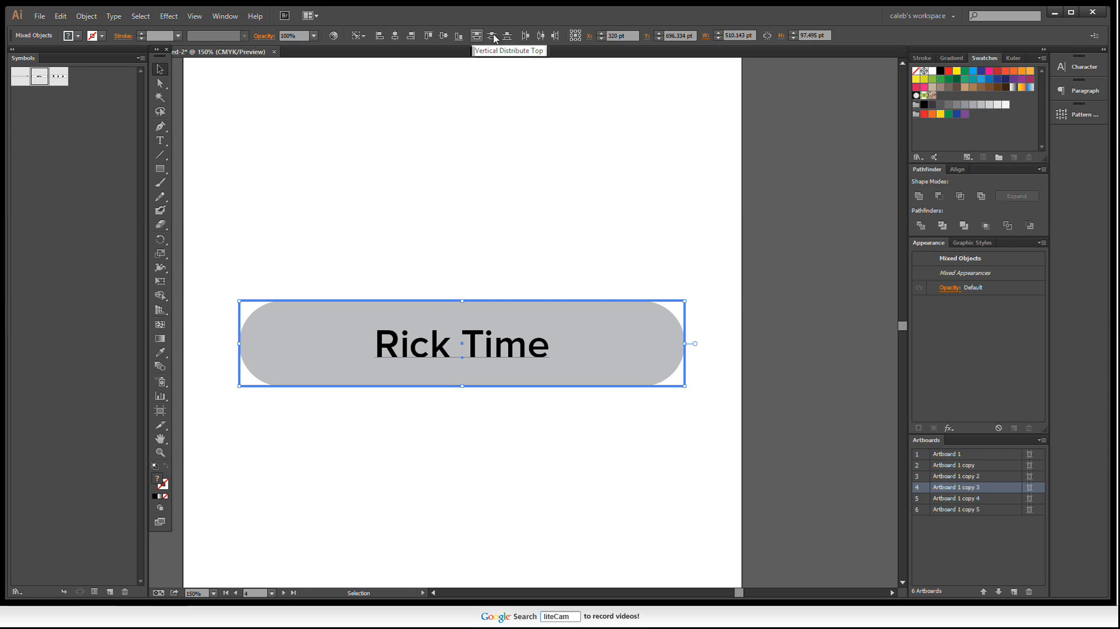
pyautogui.click(444, 37)
# Group the pill with its text, move the button up below the title bar and duplicate it underneath
pyautogui.click(480, 226)
pyautogui.moveTo(368, 260); pyautogui.dragTo(532, 300)
pyautogui.click(513, 421)
pyautogui.scroll(-2, 513, 421)
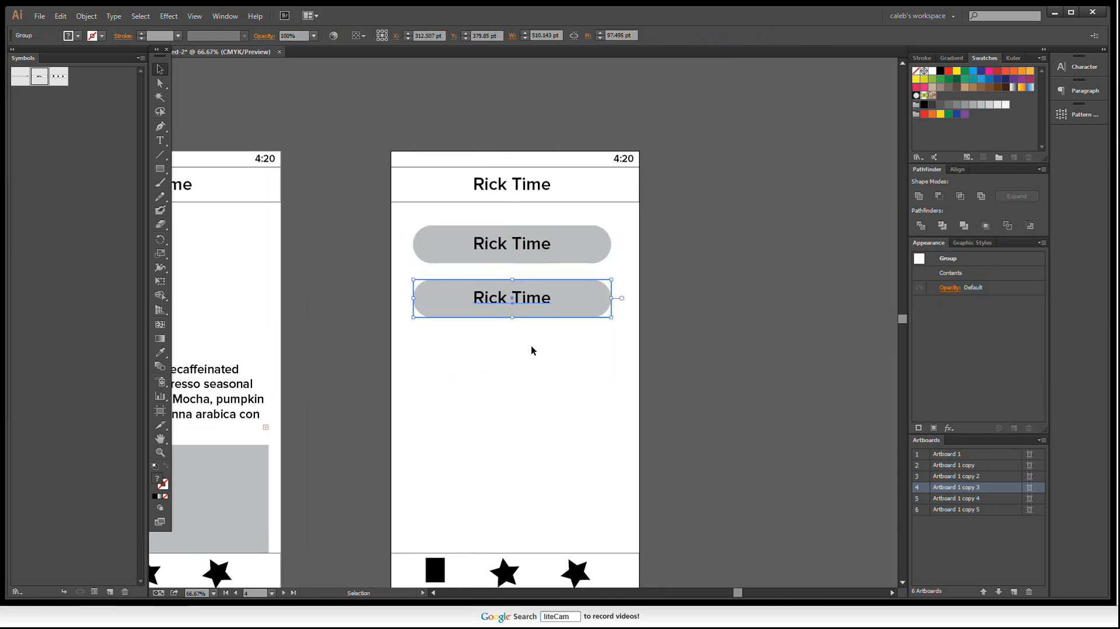
pyautogui.hotkey('ctrl', '1')
# Enter the second button's group, replace its label text with "Hi" and leave group editing
pyautogui.doubleClick(528, 298)
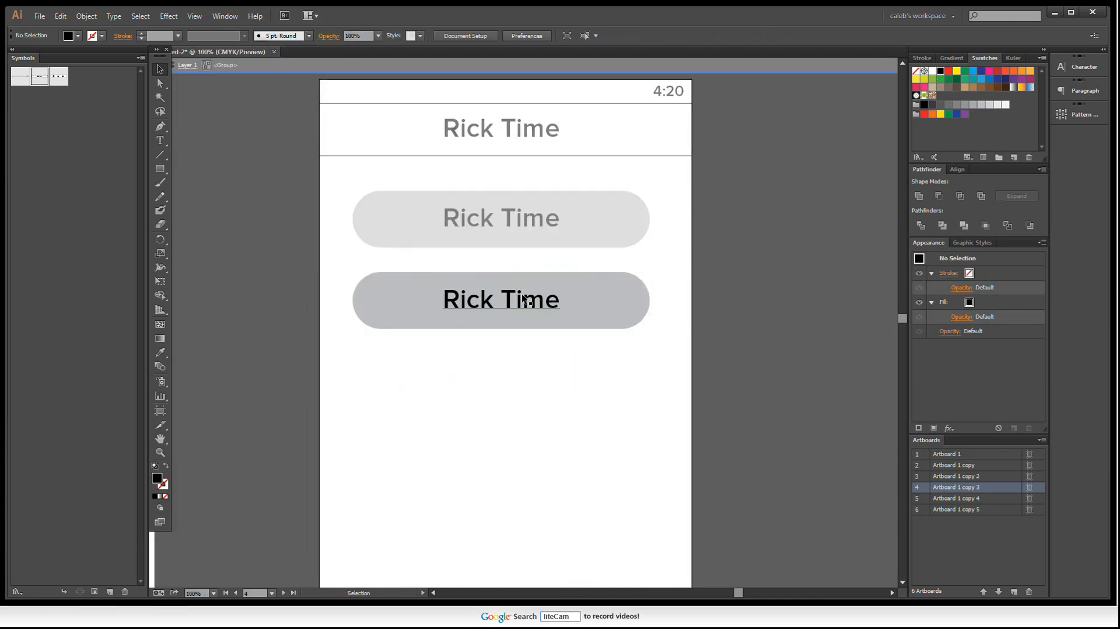
pyautogui.click(525, 299)
pyautogui.press('a')
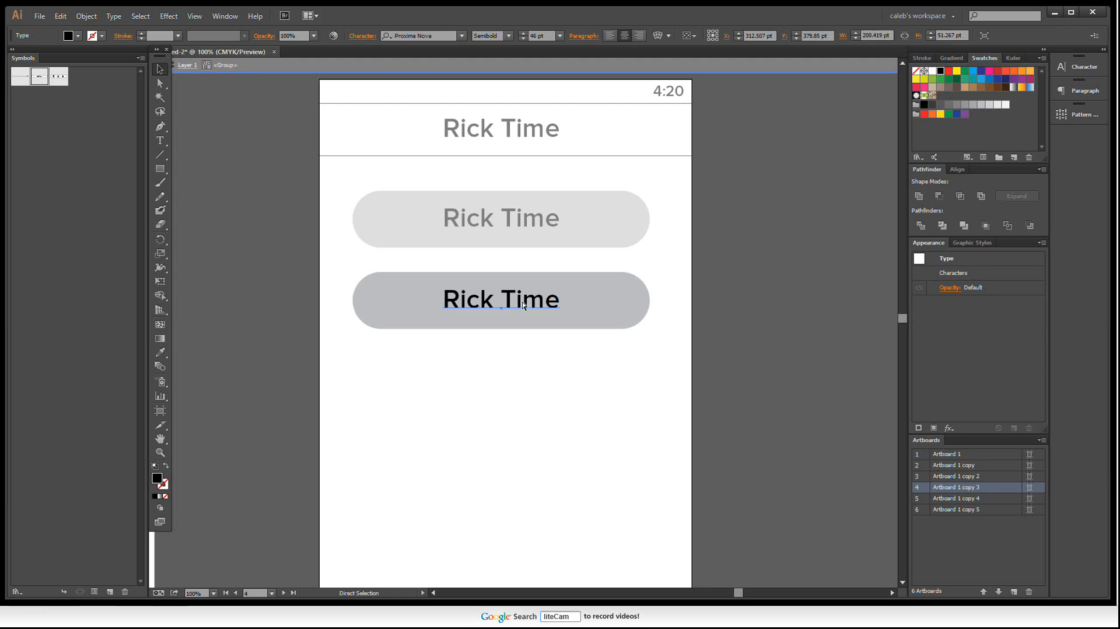
pyautogui.tripleClick(524, 304)
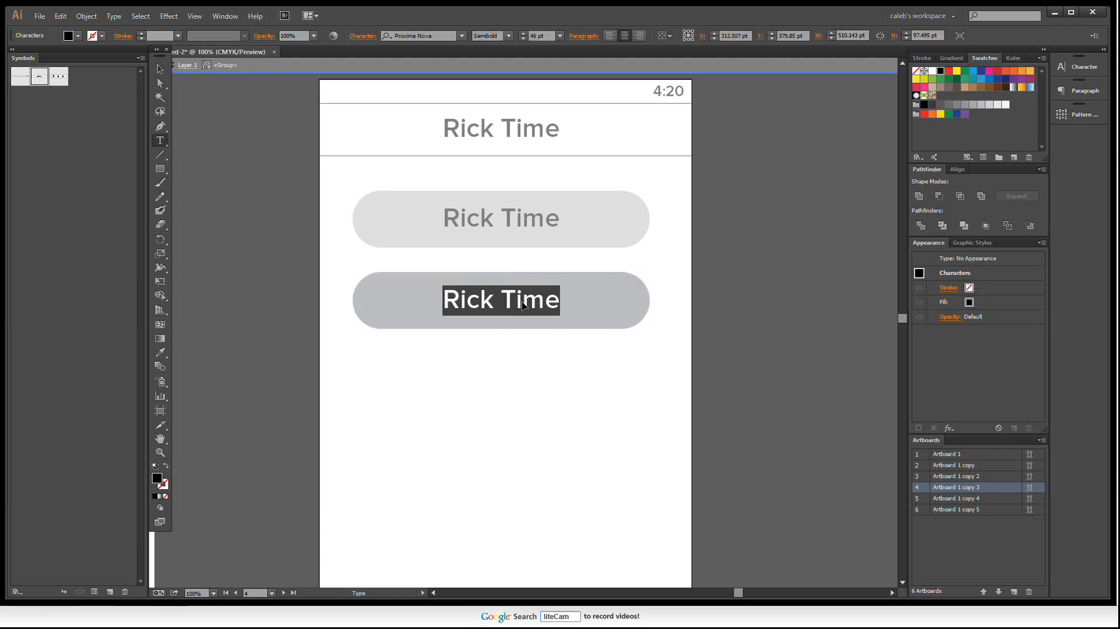
pyautogui.write('JH')
pyautogui.press('BackSpace')
pyautogui.press('BackSpace')
pyautogui.write('Hi')
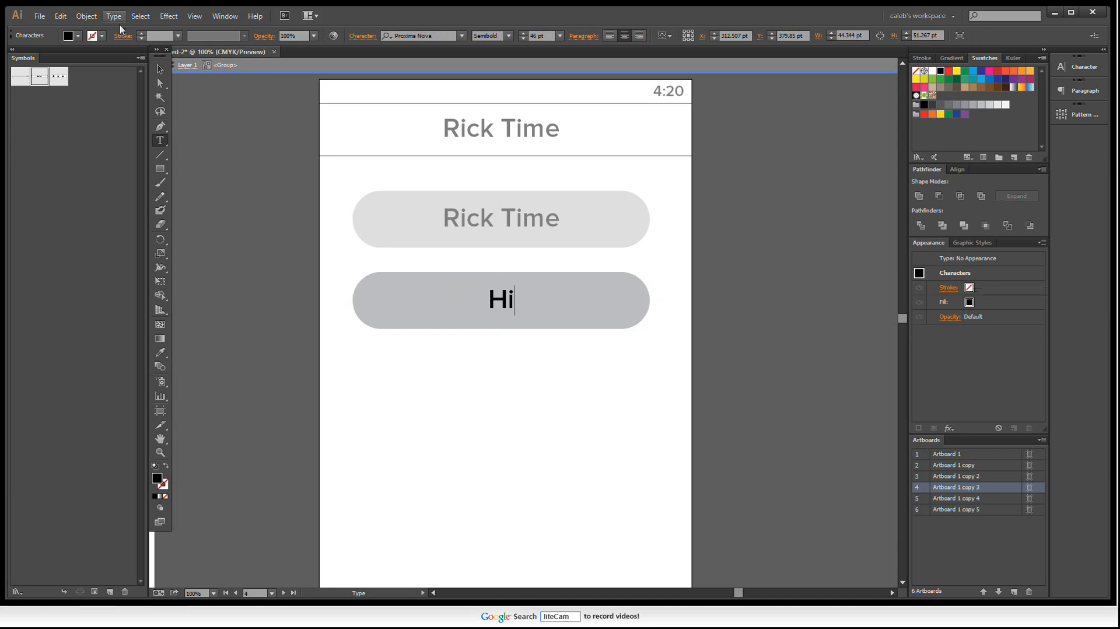
pyautogui.click(159, 70)
pyautogui.doubleClick(475, 372)
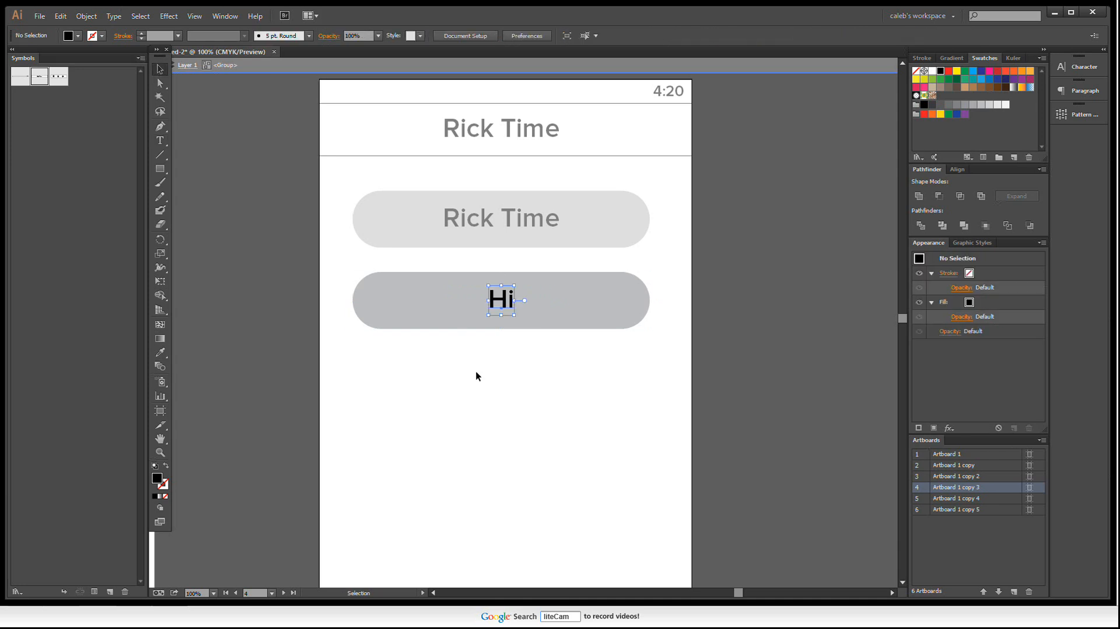
pyautogui.scroll(-3, 474, 369)
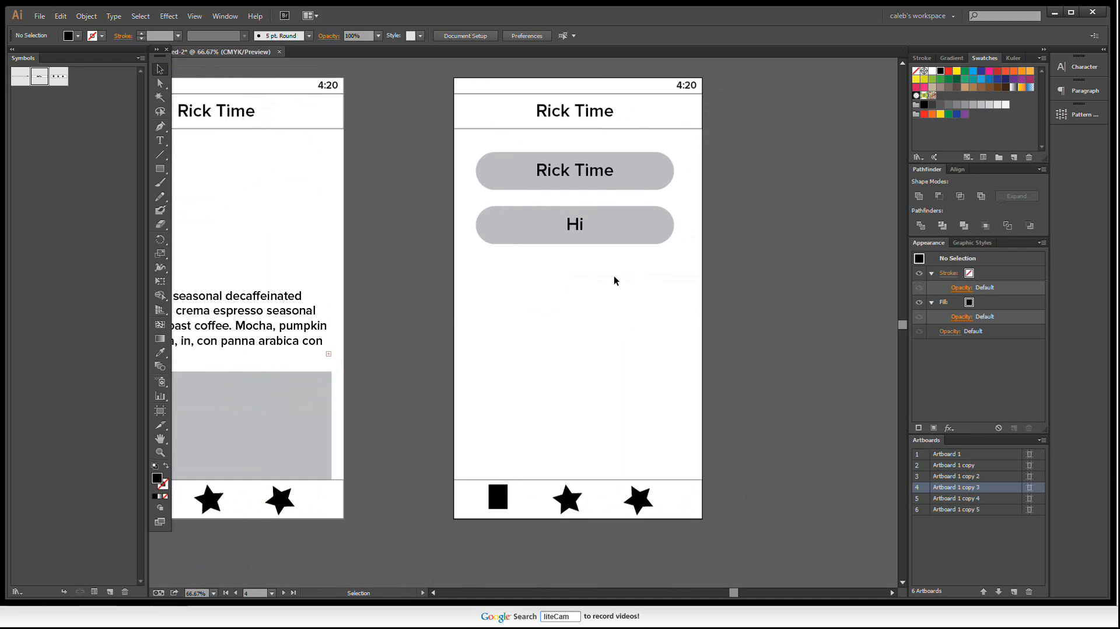
# Repeat the copy of the "Rick Time" button at equal spacing down to the bottom bar and delete the "Hi" button
pyautogui.moveTo(598, 279); pyautogui.dragTo(606, 206)
pyautogui.moveTo(628, 296); pyautogui.dragTo(505, 300)
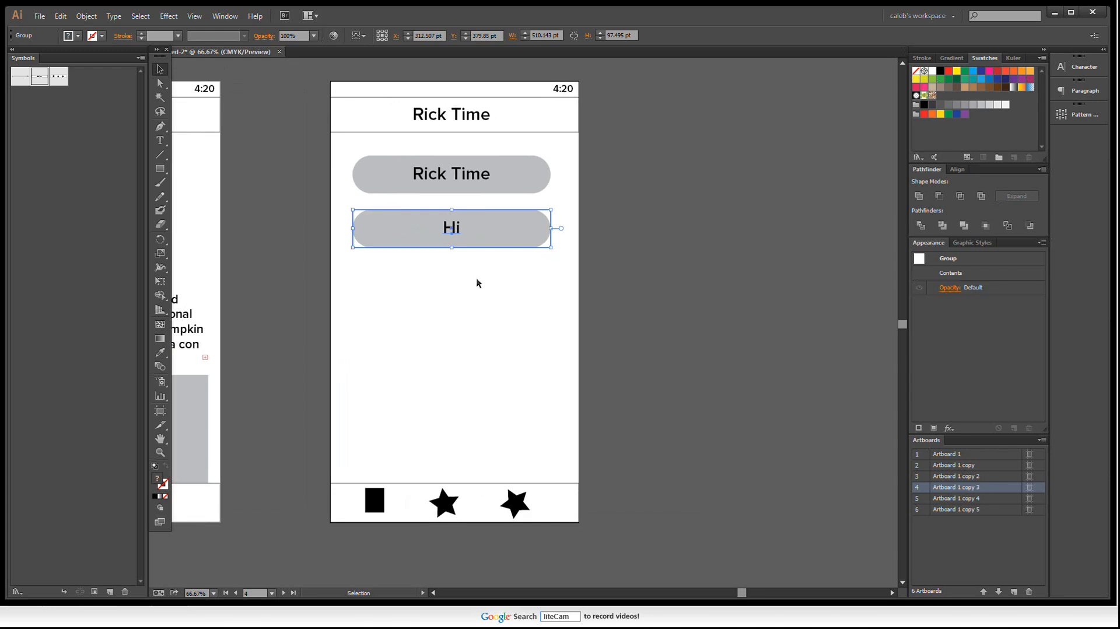
pyautogui.click(372, 204)
pyautogui.moveTo(576, 155); pyautogui.dragTo(518, 232)
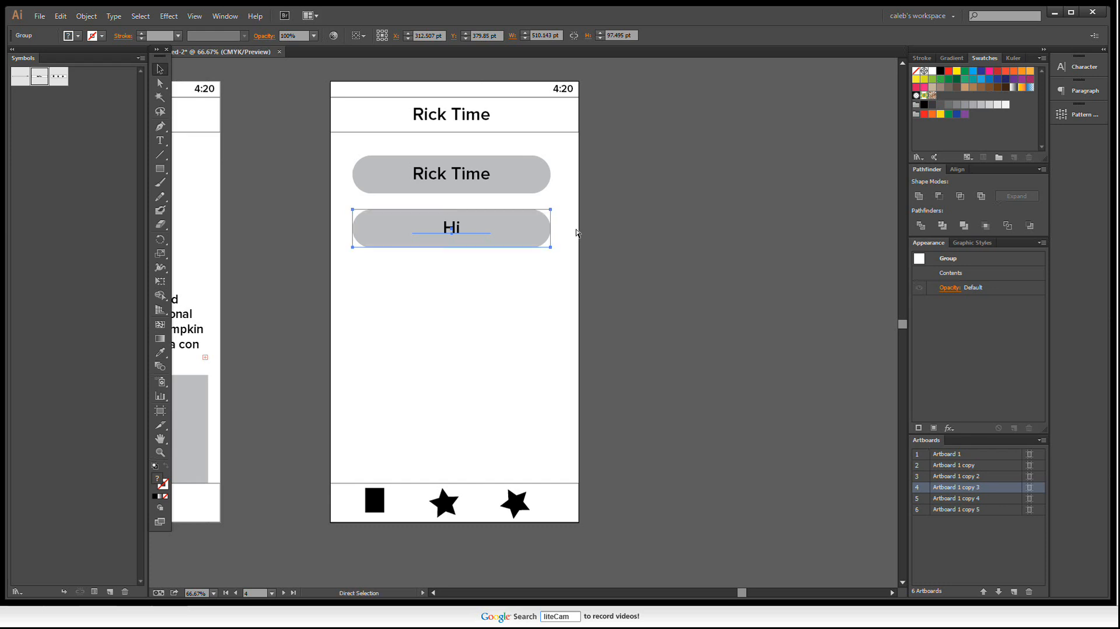
pyautogui.hotkey('ctrl', 'd')
pyautogui.hotkey('ctrl', 'd')
pyautogui.hotkey('ctrl', 'd')
pyautogui.hotkey('ctrl', 'd')
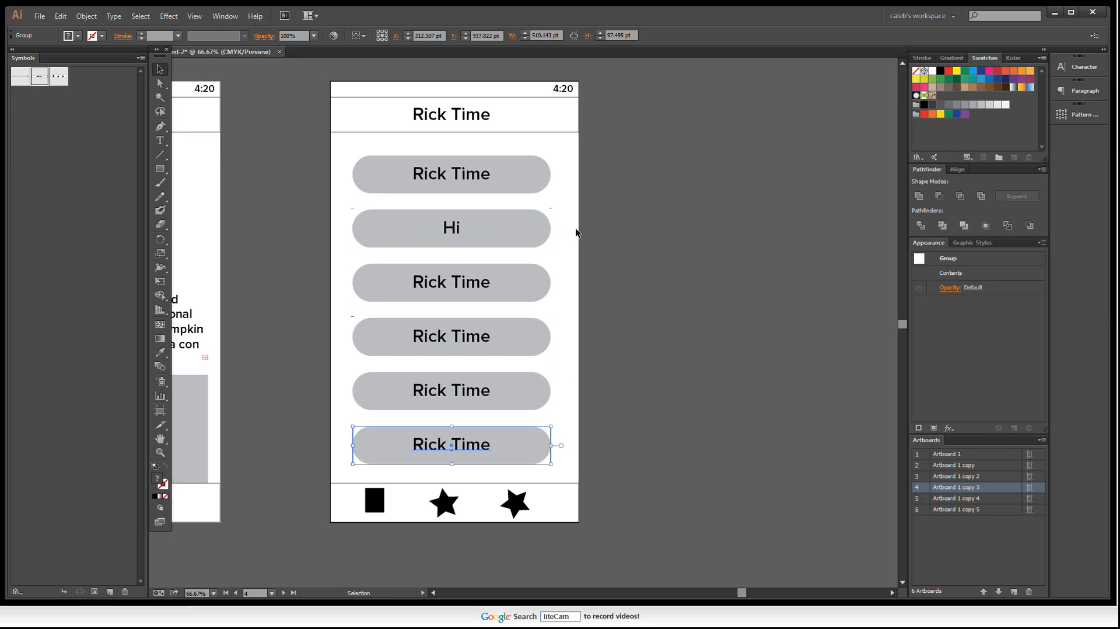
pyautogui.click(538, 219)
pyautogui.press('Delete')
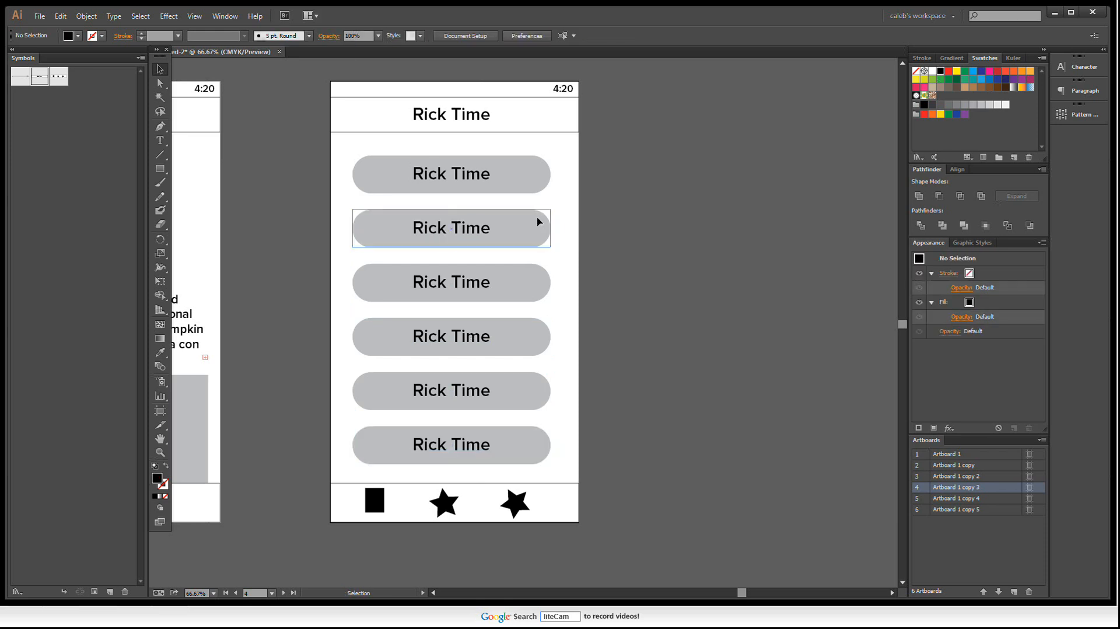
# Select all the pill buttons on the fourth artboard and delete them
pyautogui.hotkey('ctrl', '-')
pyautogui.moveTo(619, 316); pyautogui.dragTo(501, 336)
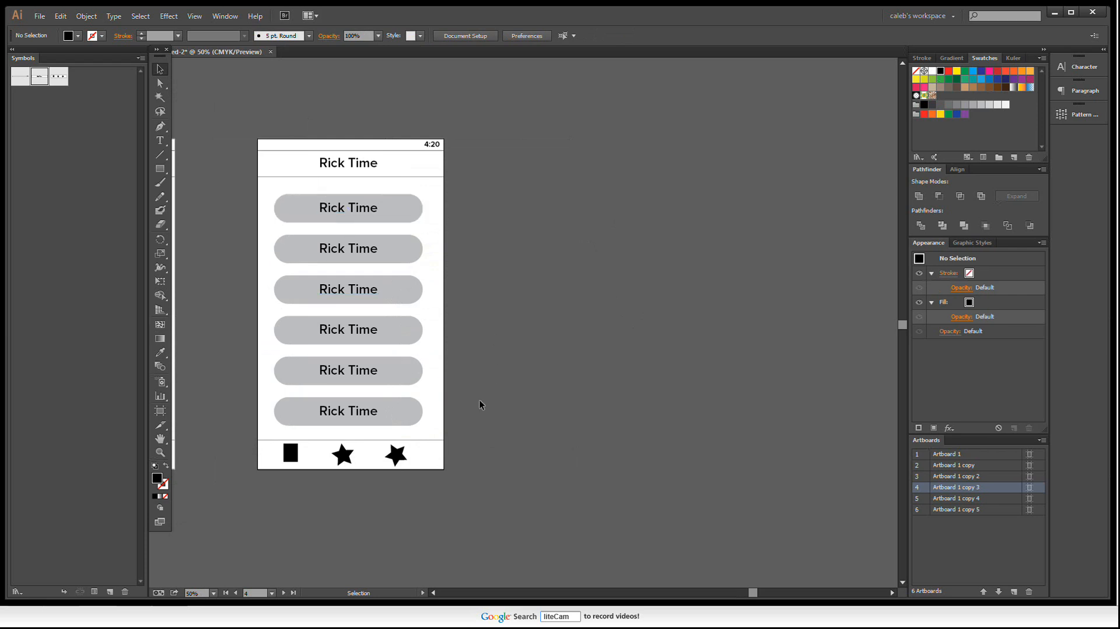
pyautogui.moveTo(467, 417); pyautogui.dragTo(444, 208)
pyautogui.moveTo(235, 196); pyautogui.dragTo(458, 423)
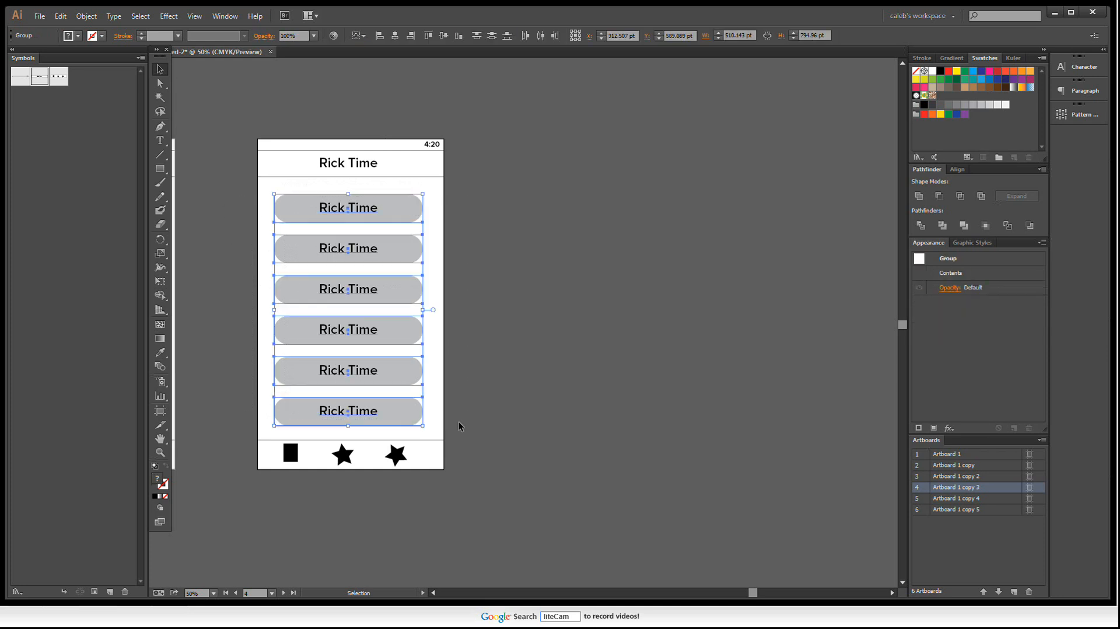
pyautogui.press('Delete')
pyautogui.hscroll(-3, 534, 195)
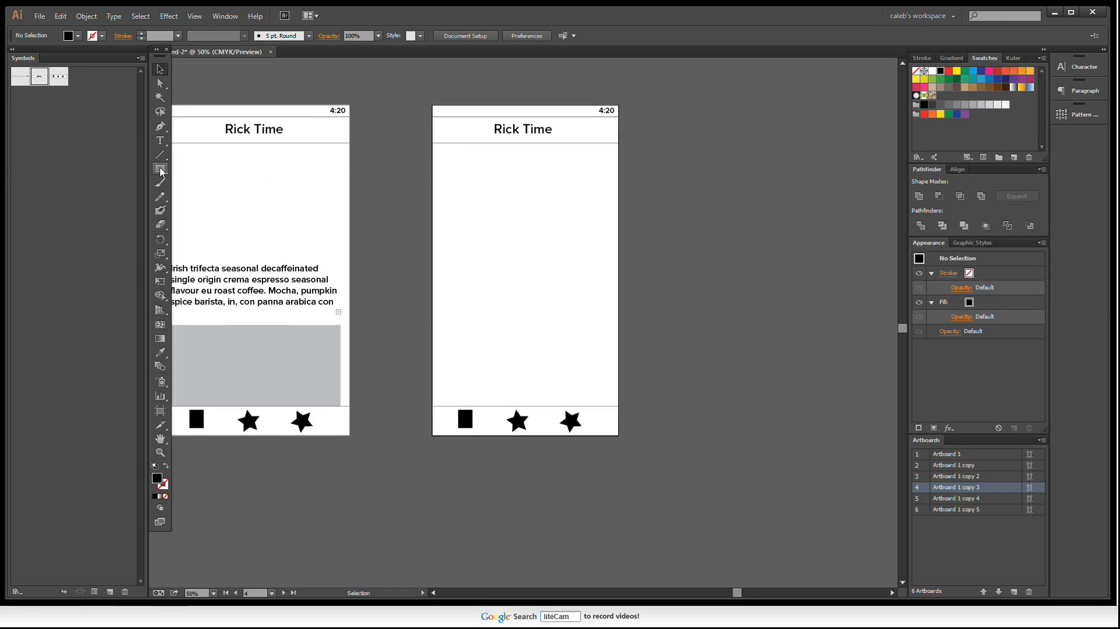
# Create a triangle below the title bar with the Polygon tool, using a 50 pt radius and 3 sides
pyautogui.moveTo(160, 169); pyautogui.dragTo(245, 225)
pyautogui.moveTo(160, 169); pyautogui.dragTo(222, 211)
pyautogui.click(519, 211)
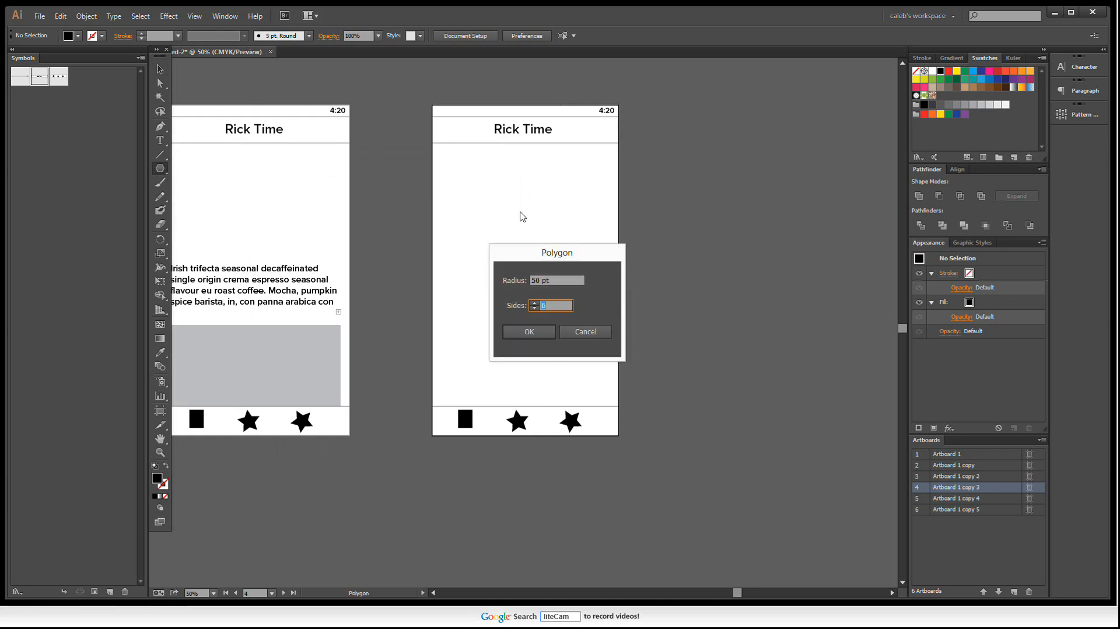
pyautogui.write('3')
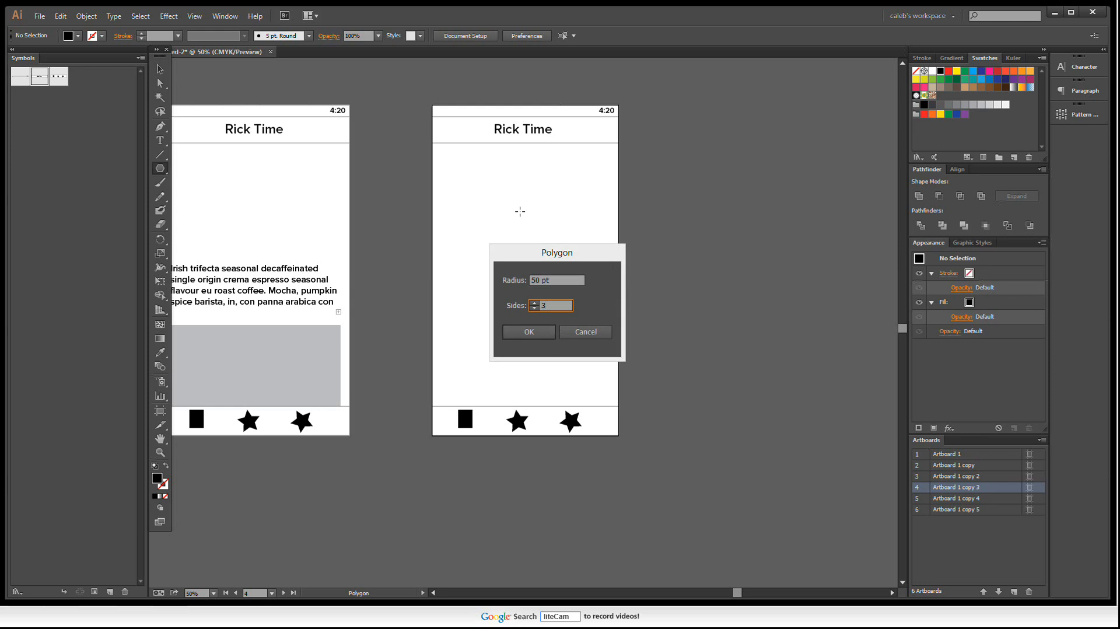
pyautogui.press('Return')
# Turn the triangle into a left-pointing arrow near the artboard's left edge and place a right-pointing copy level with it near the right edge
pyautogui.click(159, 69)
pyautogui.hotkey('ctrl', '1')
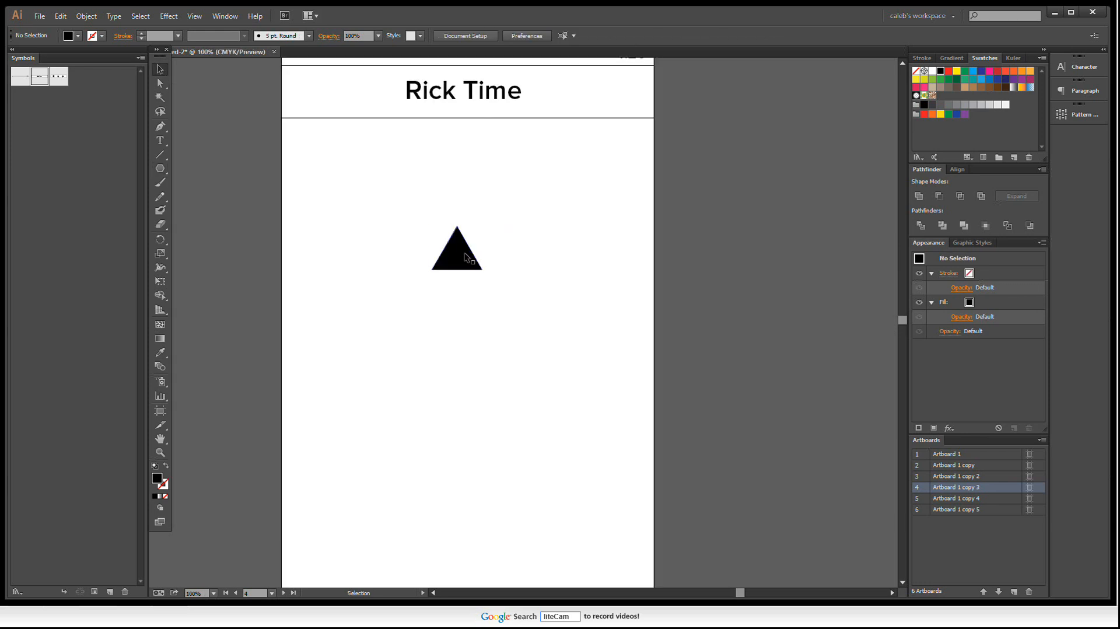
pyautogui.moveTo(487, 221); pyautogui.dragTo(408, 192)
pyautogui.moveTo(467, 254); pyautogui.dragTo(496, 250)
pyautogui.click(536, 302)
pyautogui.hotkey('ctrl', '-')
pyautogui.hotkey('ctrl', '-')
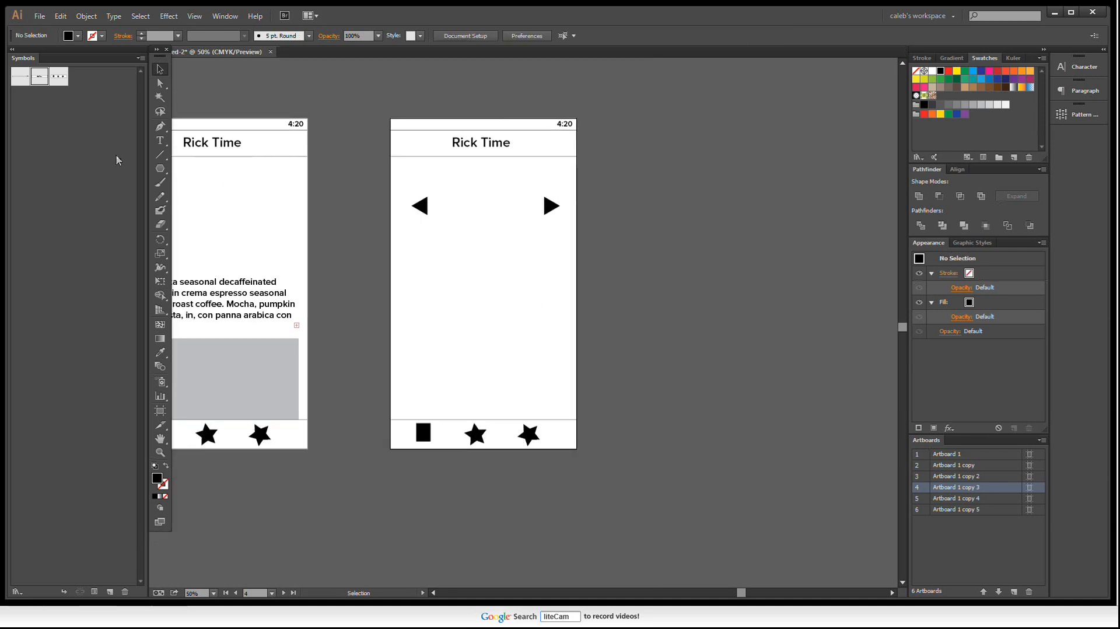
# Draw a black rectangle about 509 pt wide and 558 pt high beneath the two arrows
pyautogui.click(159, 169)
pyautogui.click(216, 167)
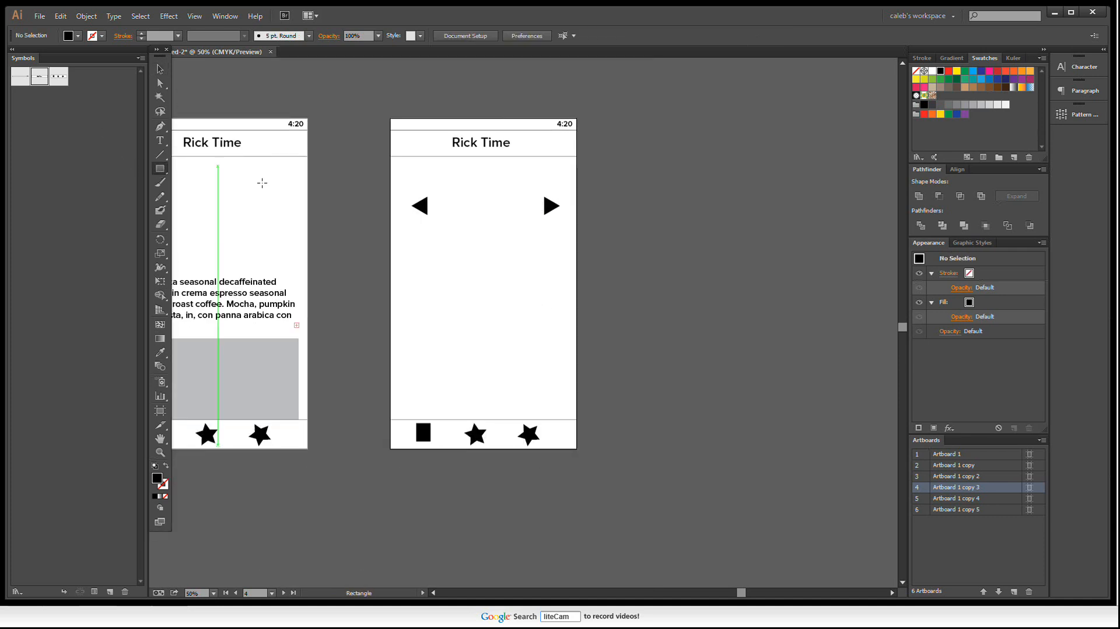
pyautogui.moveTo(412, 236); pyautogui.dragTo(559, 399)
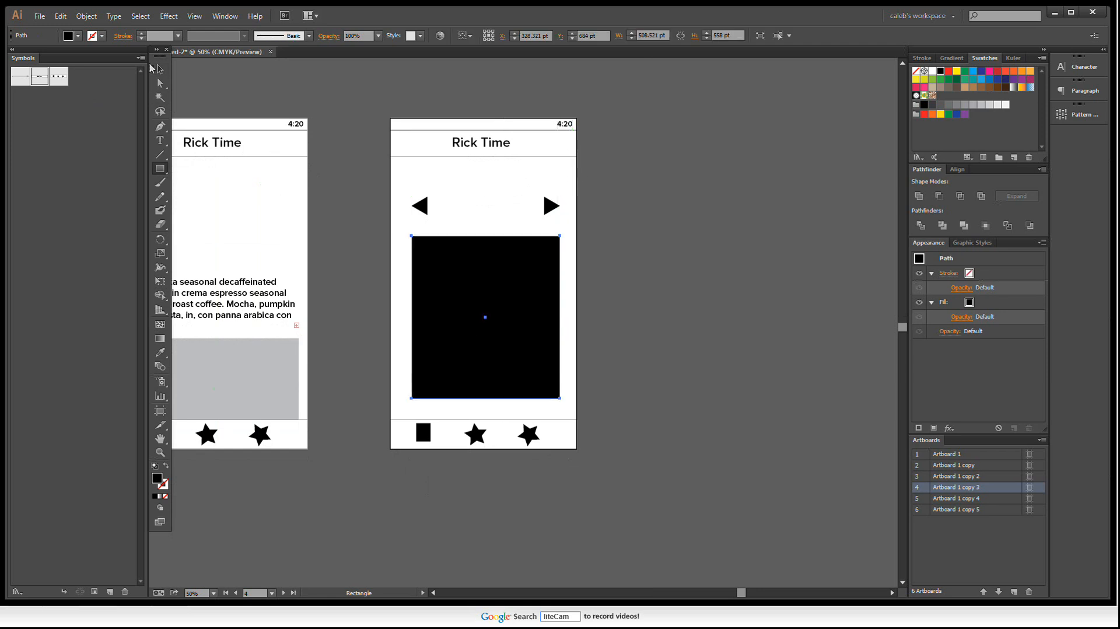
pyautogui.click(159, 69)
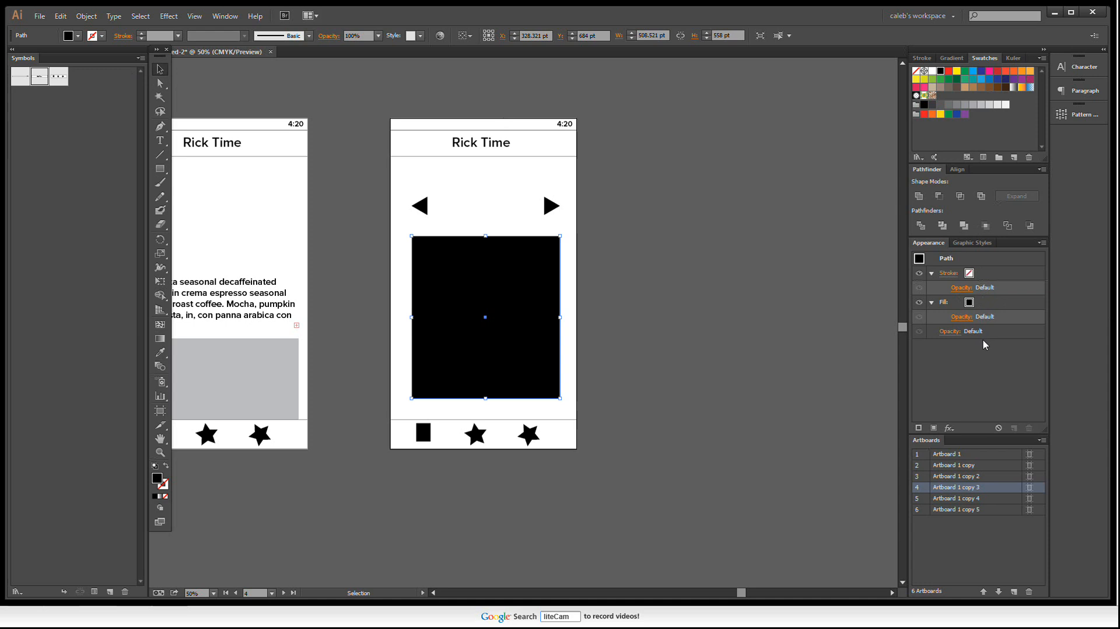
pyautogui.click(950, 429)
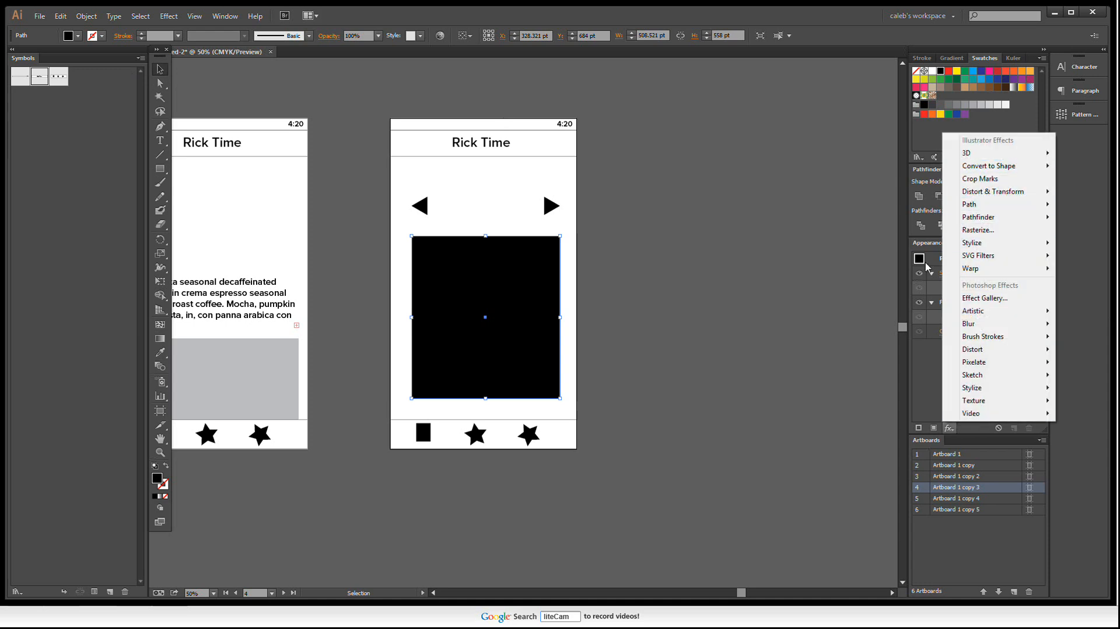
pyautogui.click(703, 268)
pyautogui.click(703, 268)
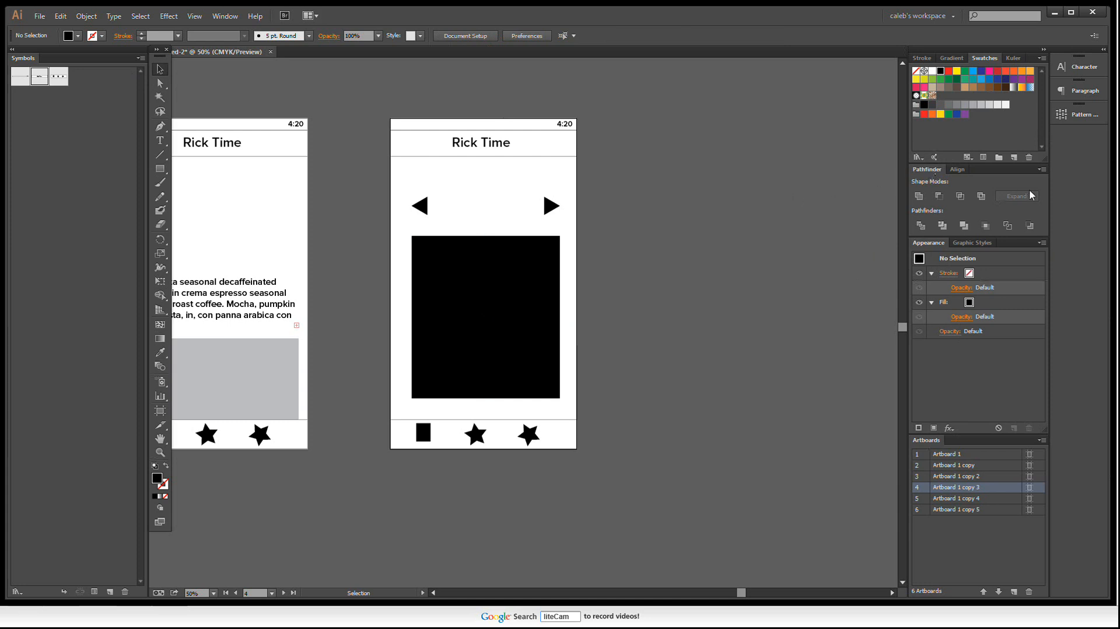
pyautogui.click(425, 298)
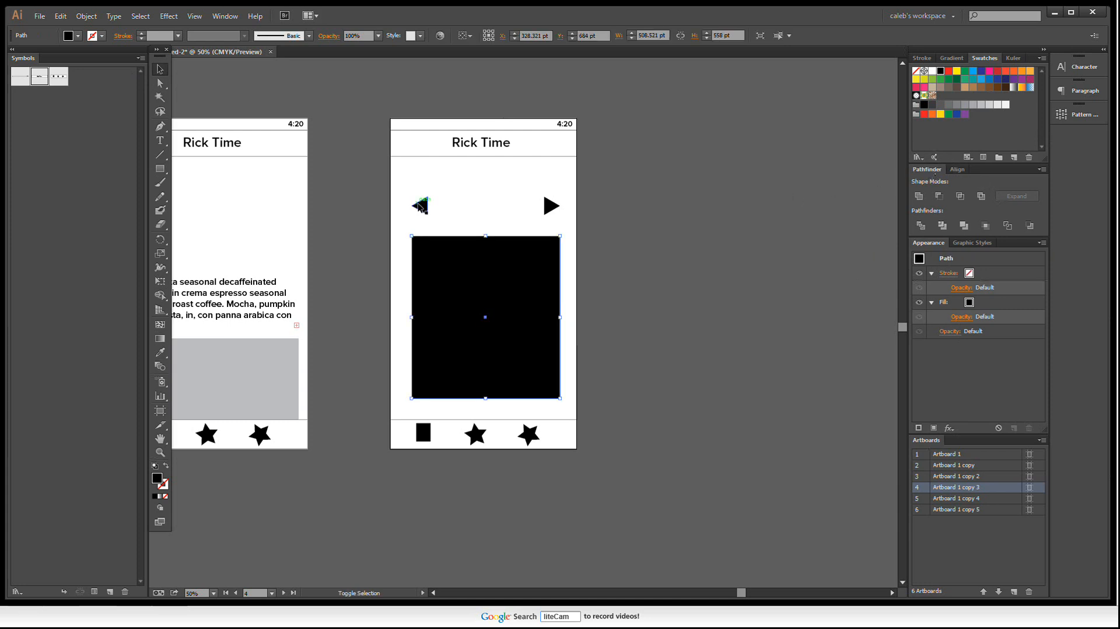
pyautogui.keyDown('shift'); pyautogui.click(420, 206); pyautogui.keyUp('shift')
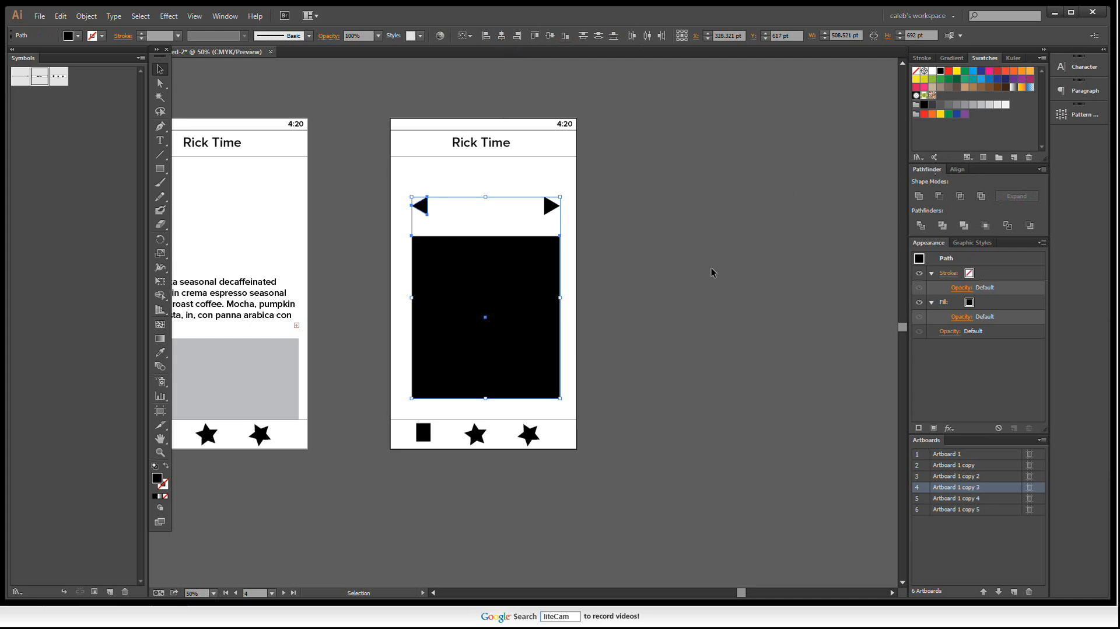
pyautogui.click(709, 267)
pyautogui.click(500, 325)
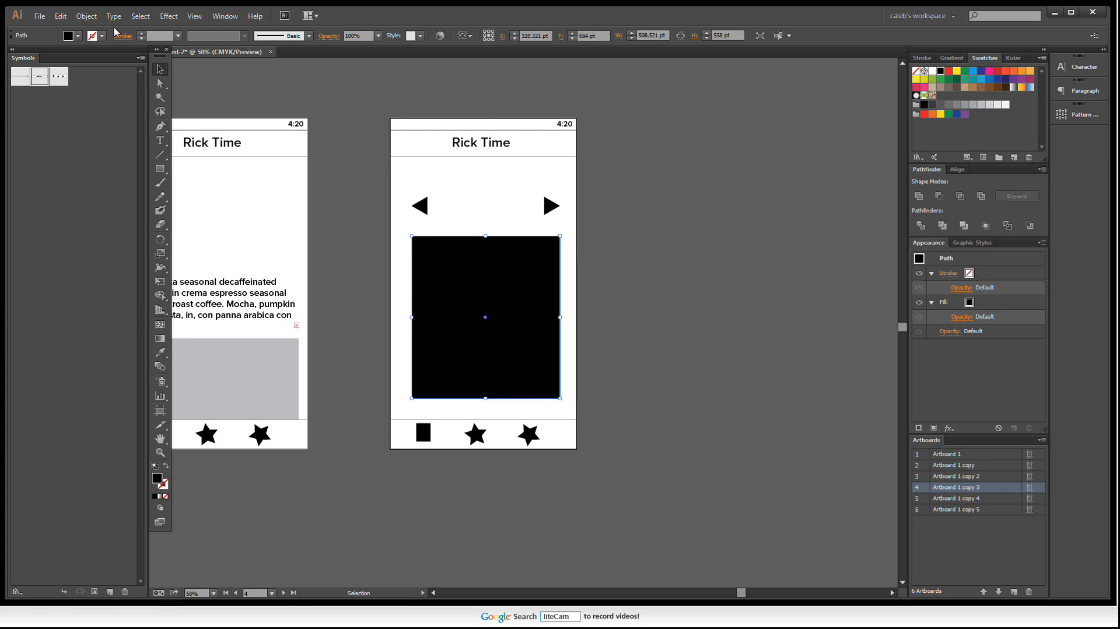
pyautogui.click(86, 17)
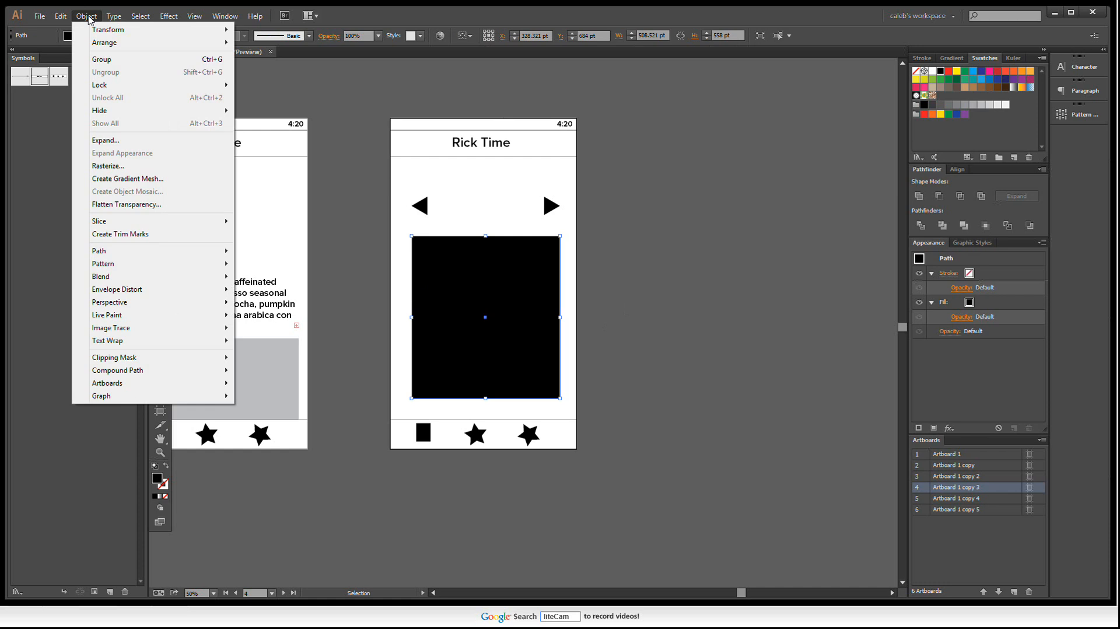
pyautogui.click(113, 16)
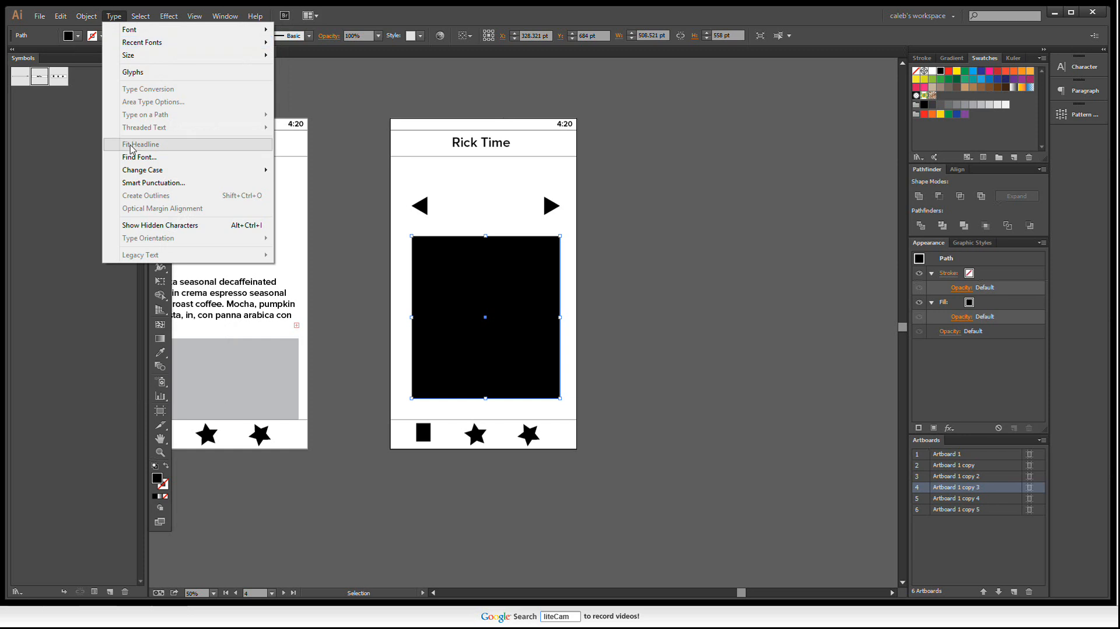
pyautogui.moveTo(90, 18)
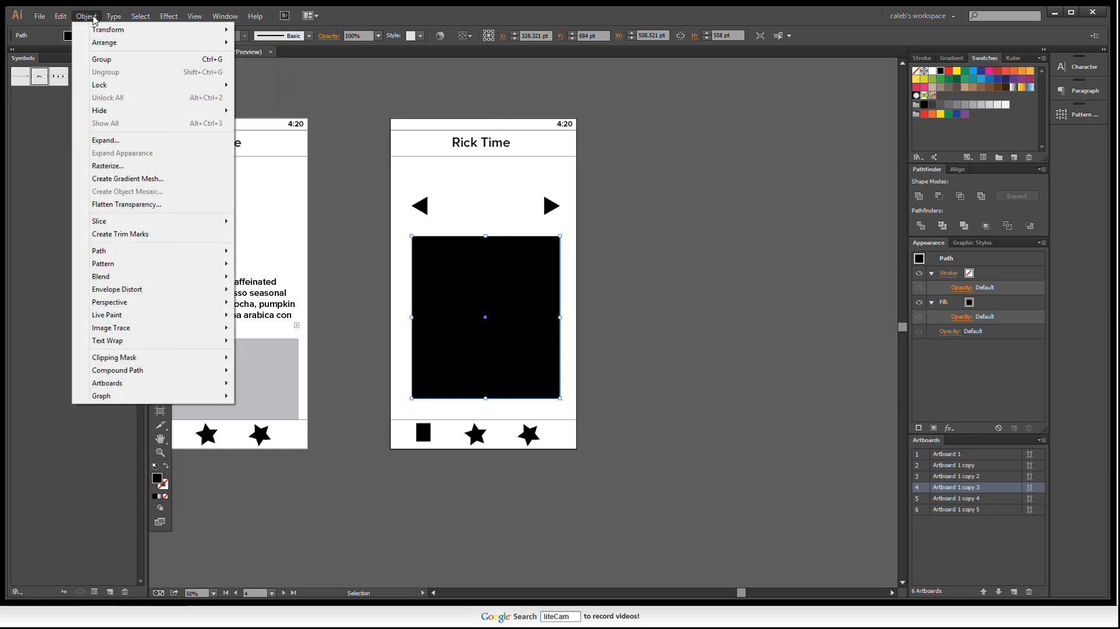
pyautogui.click(490, 75)
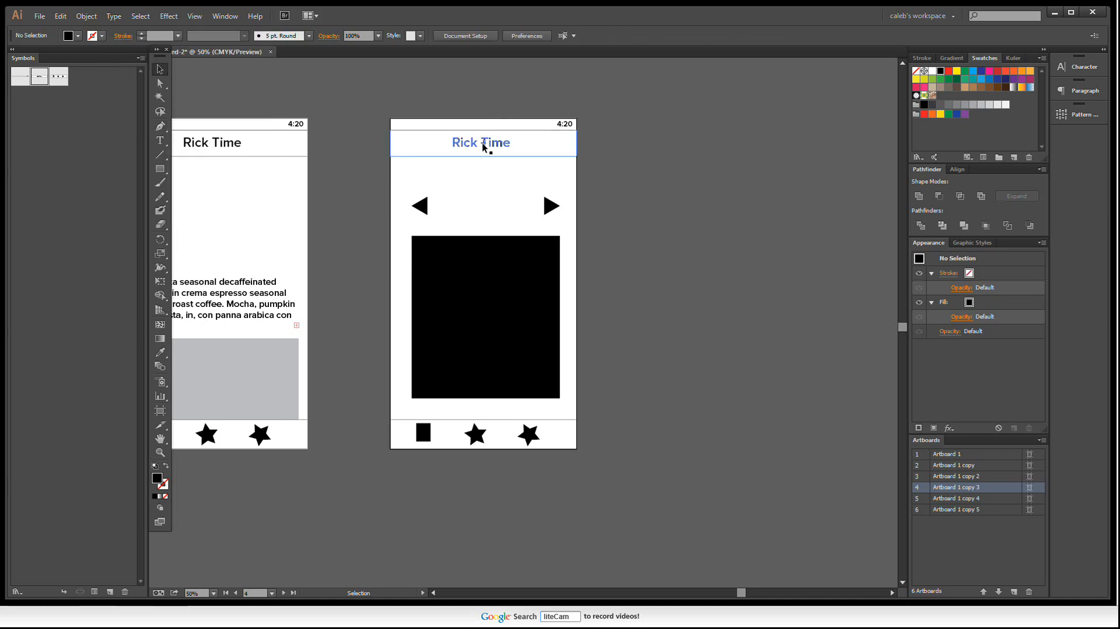
# Copy the third artboard's paragraph text block to the empty canvas beside the fourth artboard and set its font to Papyrus
pyautogui.click(244, 287)
pyautogui.moveTo(239, 307); pyautogui.dragTo(811, 239)
pyautogui.doubleClick(790, 238)
pyautogui.hotkey('ctrl', 'a')
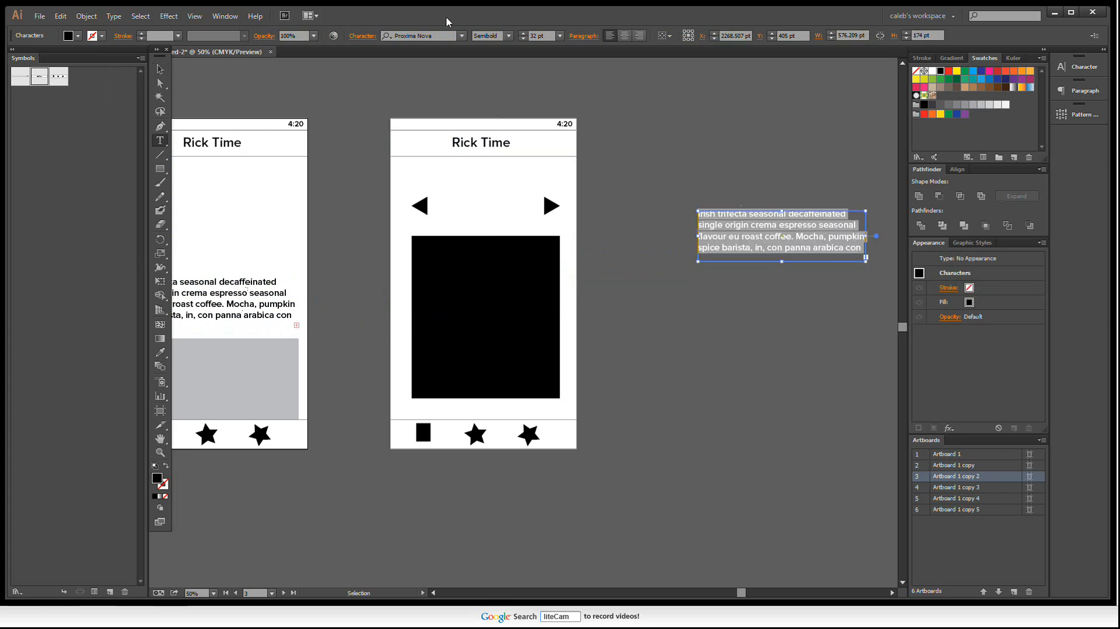
pyautogui.click(461, 36)
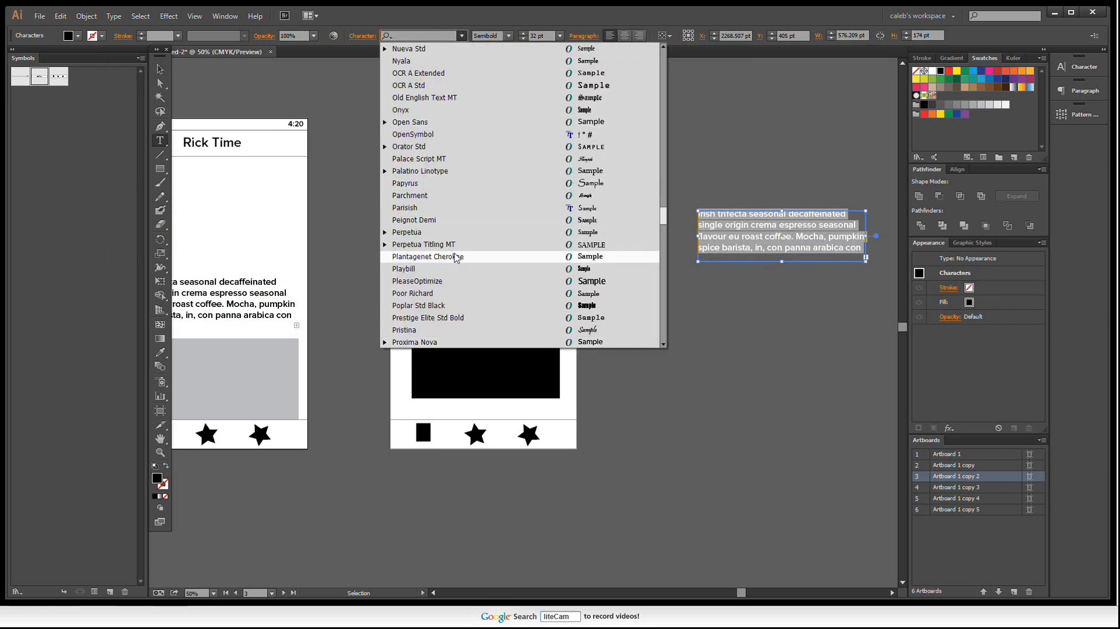
pyautogui.click(450, 183)
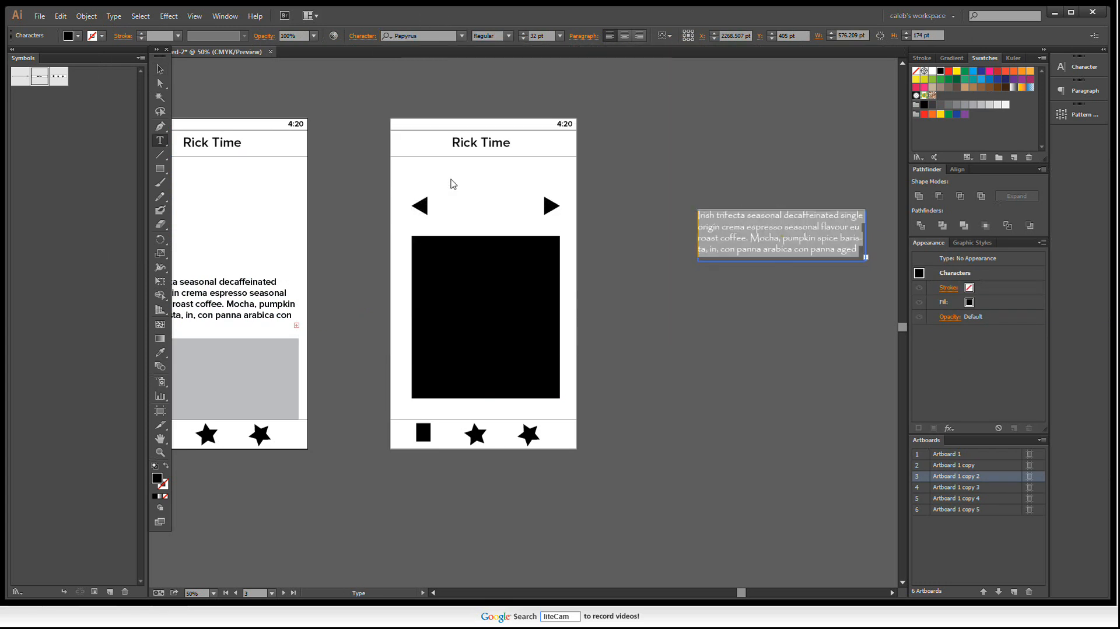
pyautogui.click(160, 68)
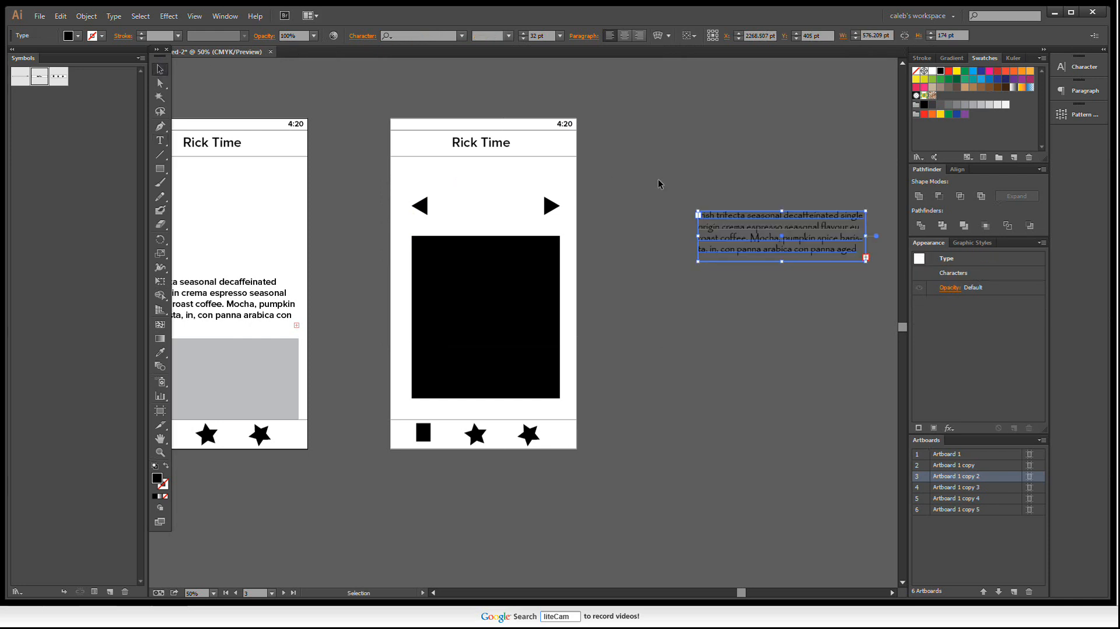
# Set the leading of all text in the copied paragraph to 44.8 pt
pyautogui.doubleClick(757, 231)
pyautogui.hotkey('ctrl', 'a')
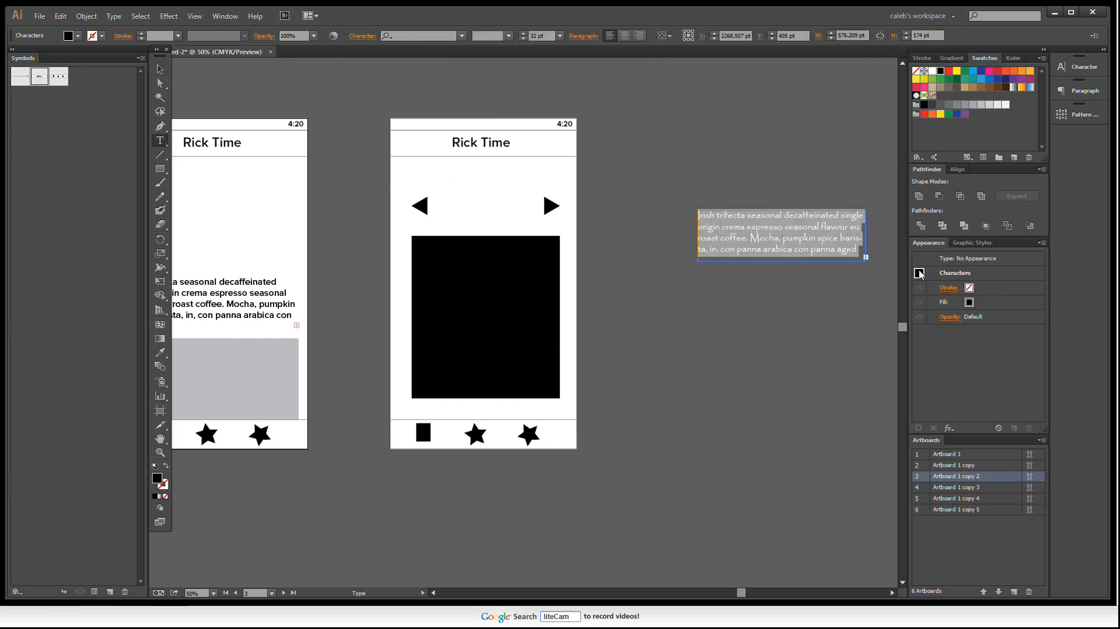
pyautogui.click(1085, 69)
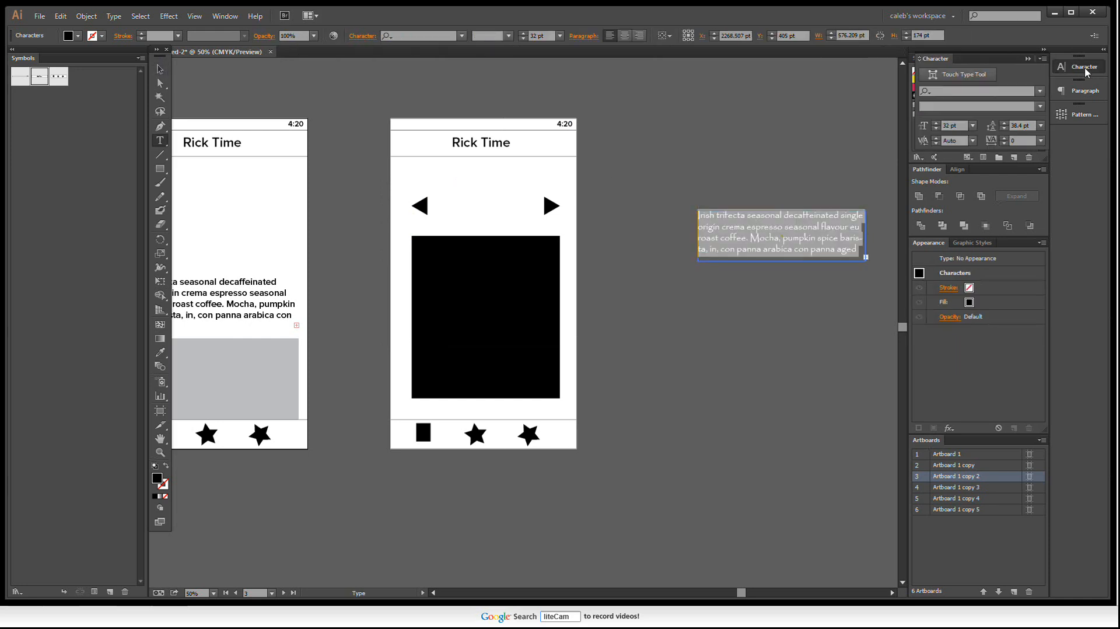
pyautogui.doubleClick(1020, 126)
pyautogui.write('2*1.4')
pyautogui.press('Return')
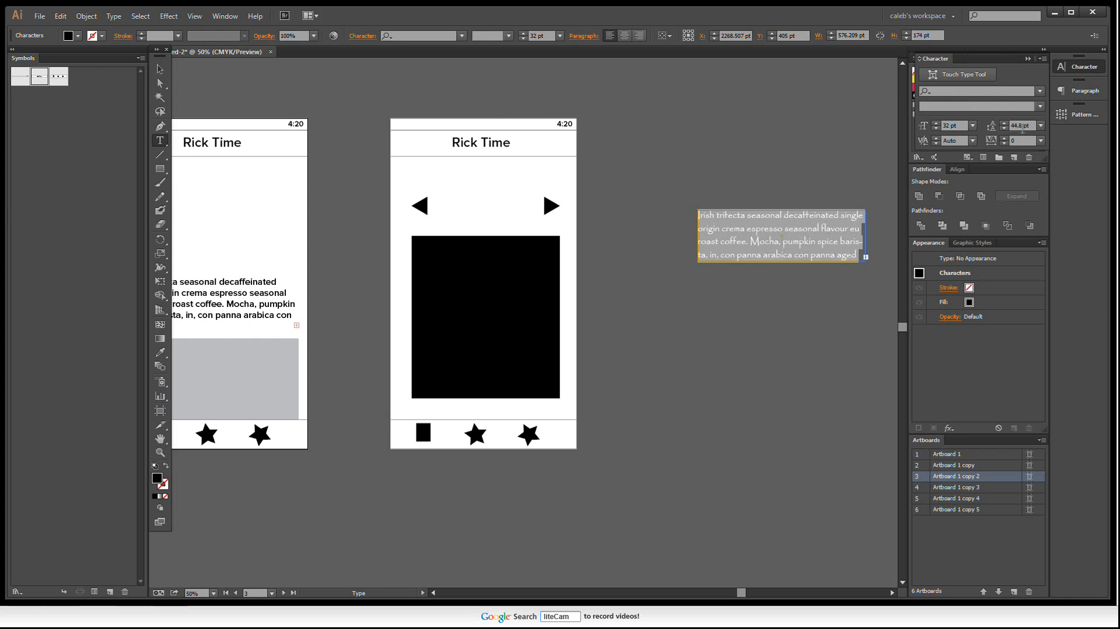
pyautogui.press('Escape')
pyautogui.click(159, 68)
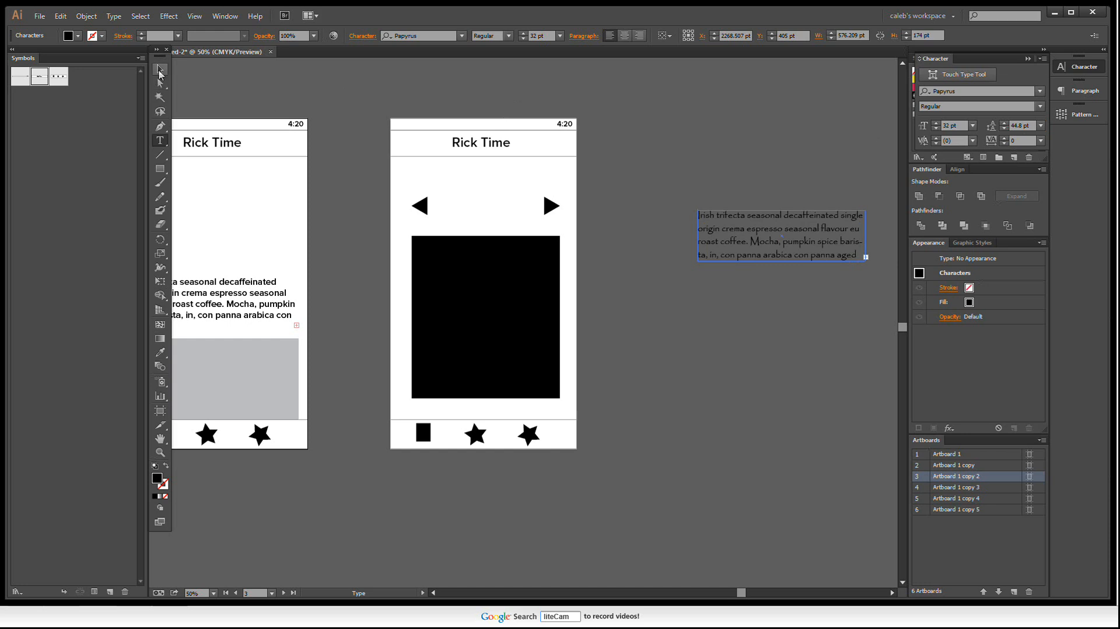
# Select the copied paragraph block and open Find Font
pyautogui.click(647, 144)
pyautogui.click(733, 216)
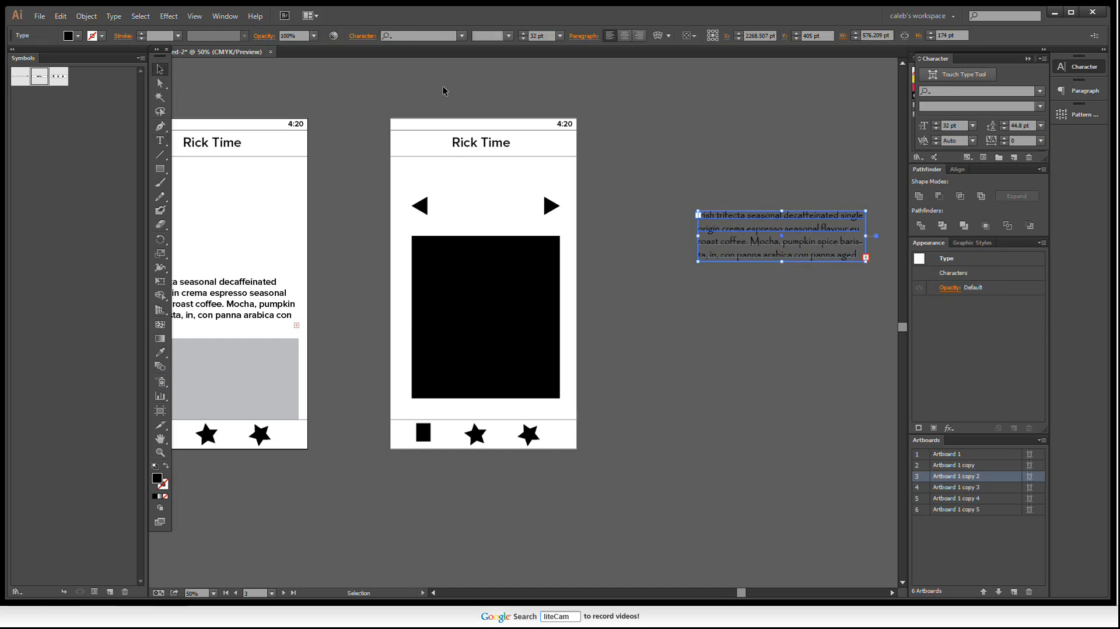
pyautogui.click(114, 16)
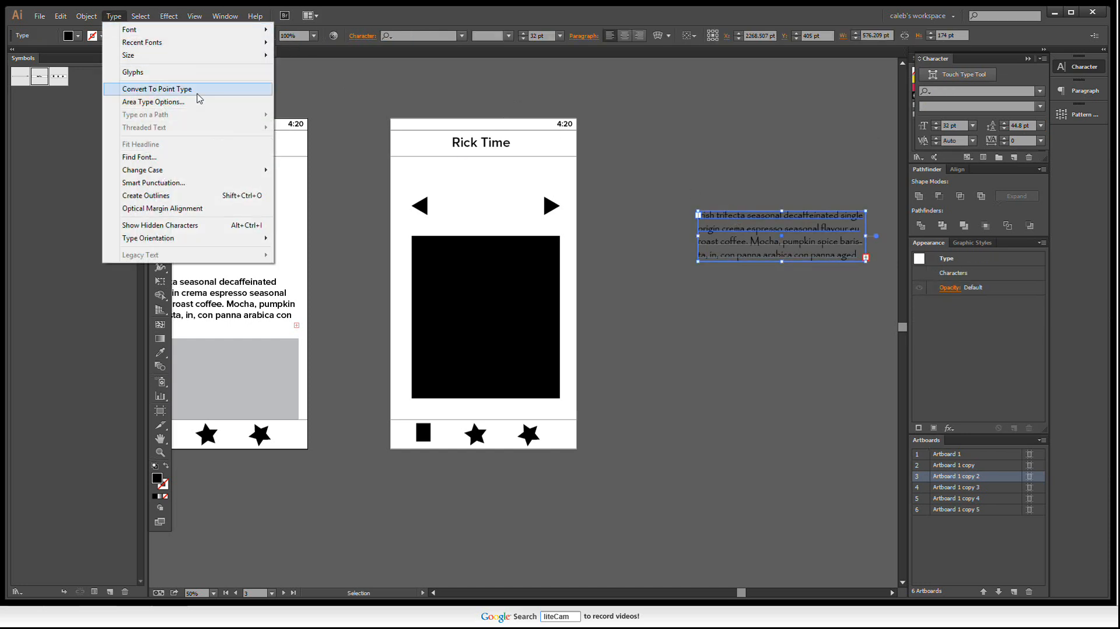
pyautogui.click(193, 157)
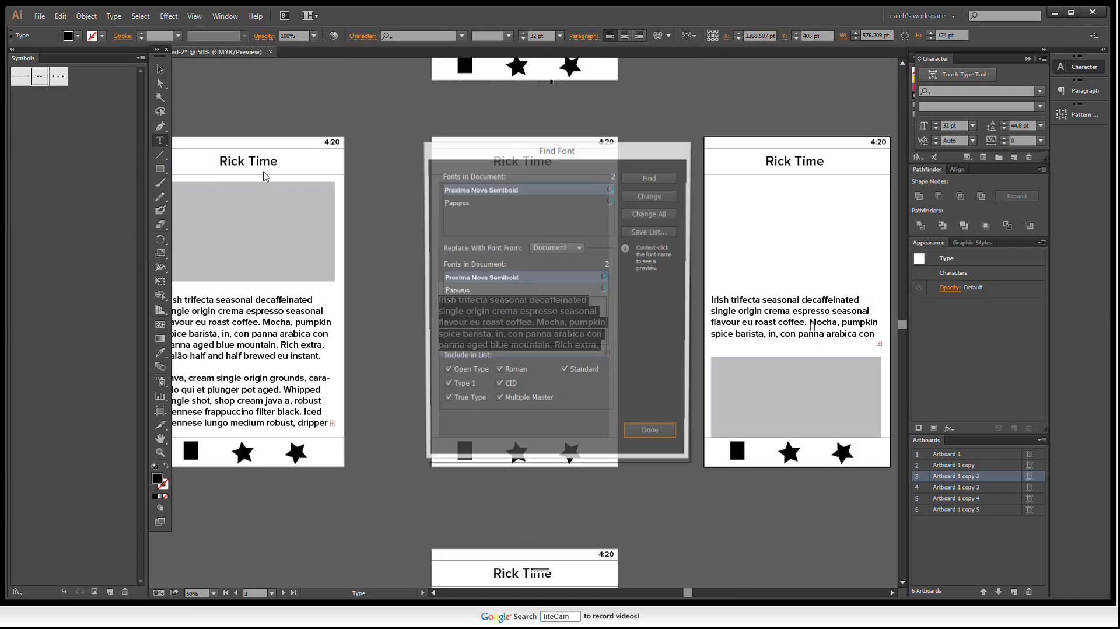